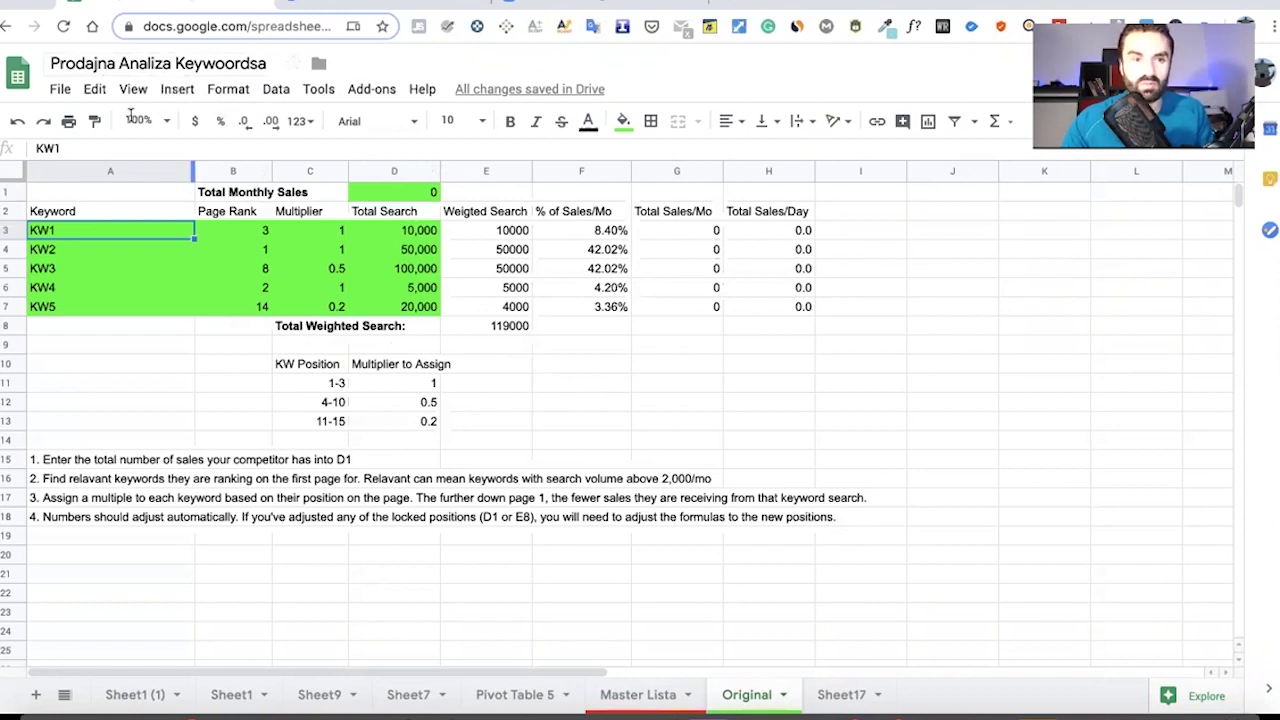
left_click(60, 90)
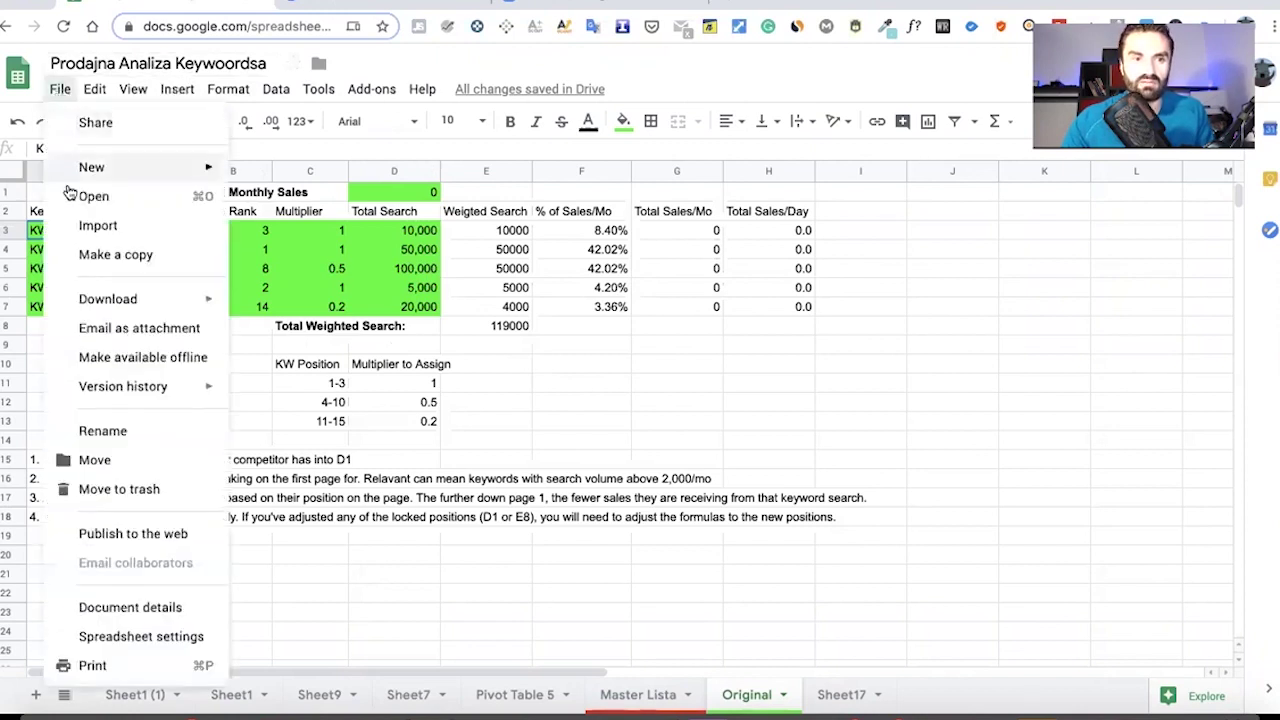
mouse_move(85, 80)
left_click(661, 56)
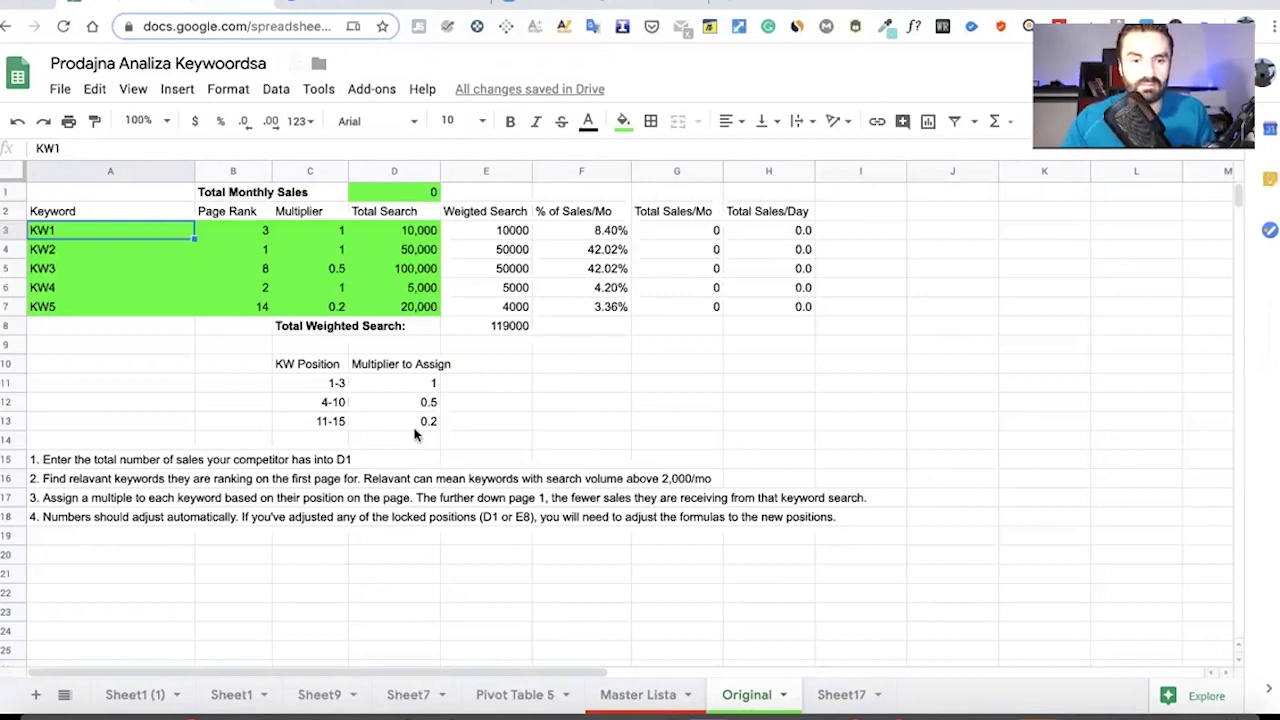
Open the Master Lista sheet and examine the red competitor ASIN columns B074MJB8HH, B01GZCUDH6 and B07CGQRCKG.
left_click(656, 700)
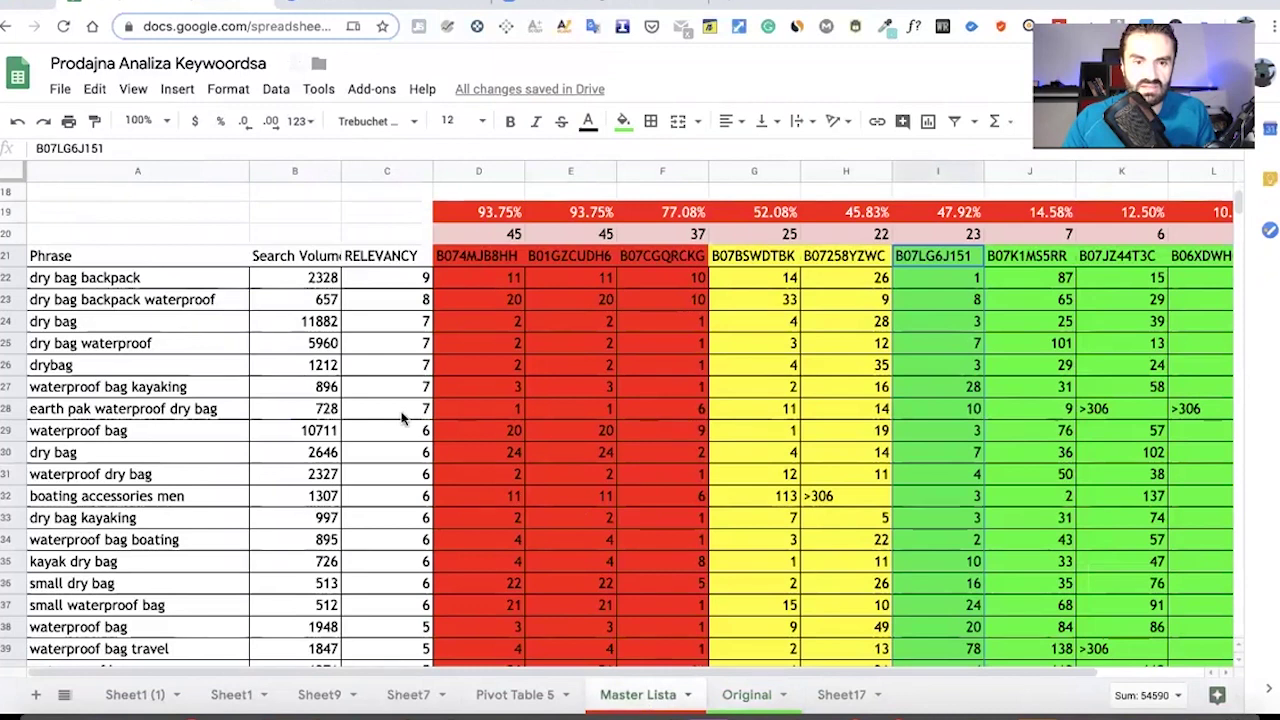
left_click(815, 264)
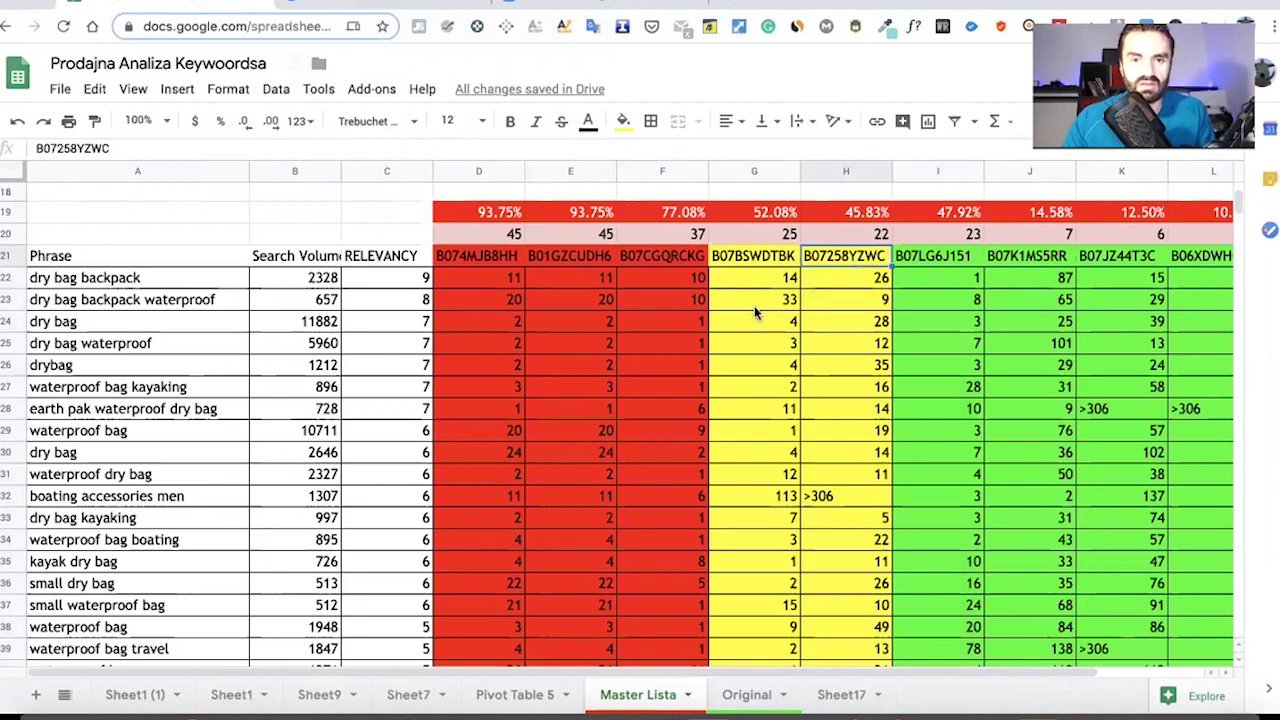
left_click(481, 254)
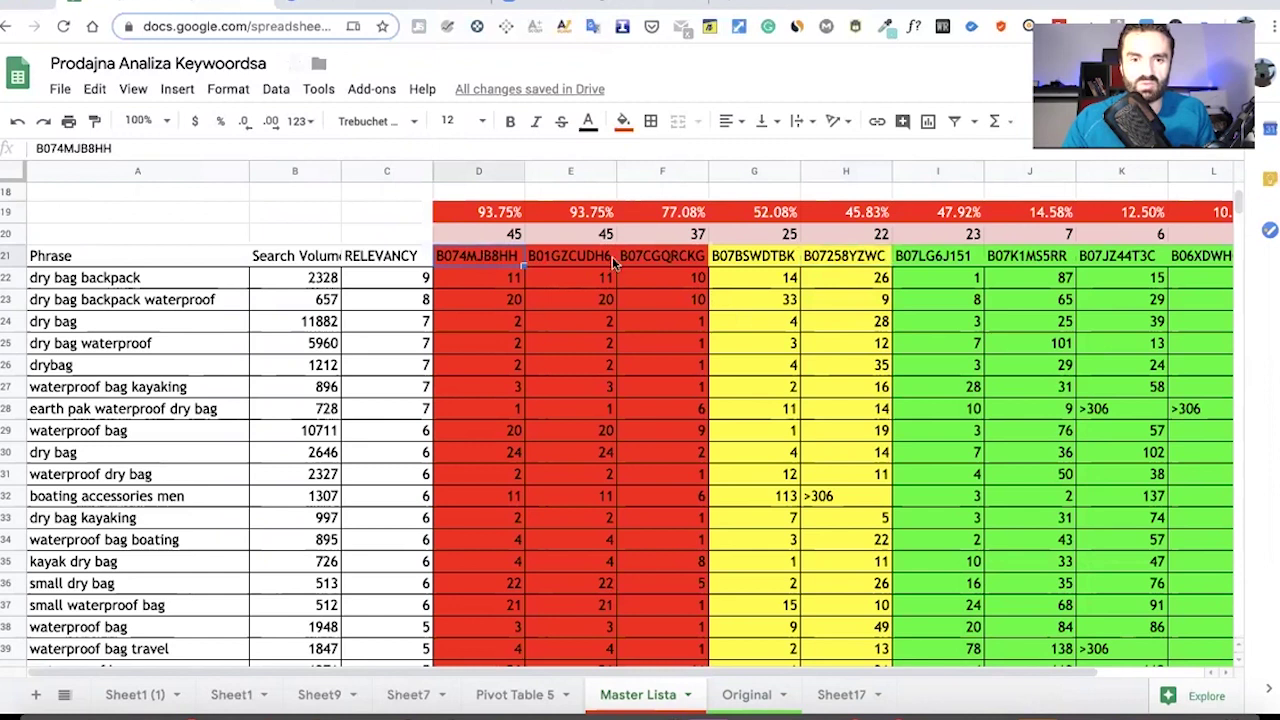
left_click(623, 256)
left_click(565, 258)
left_click(508, 256)
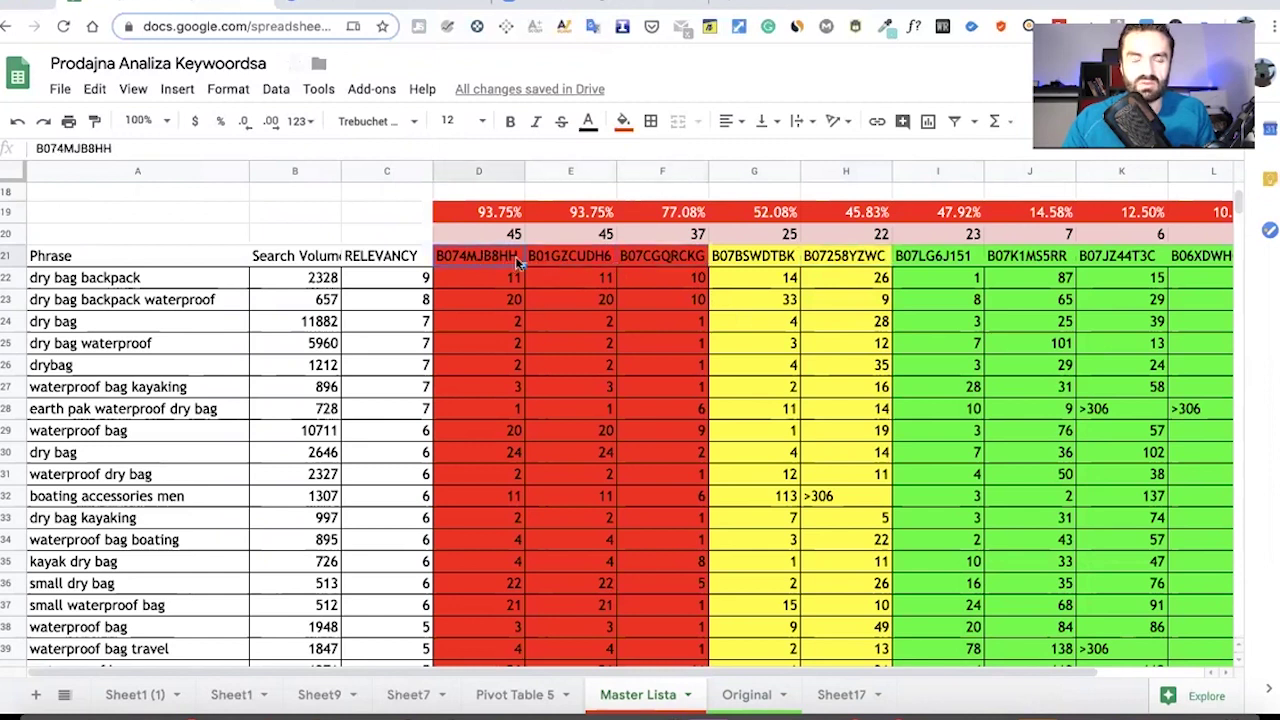
left_click(643, 260)
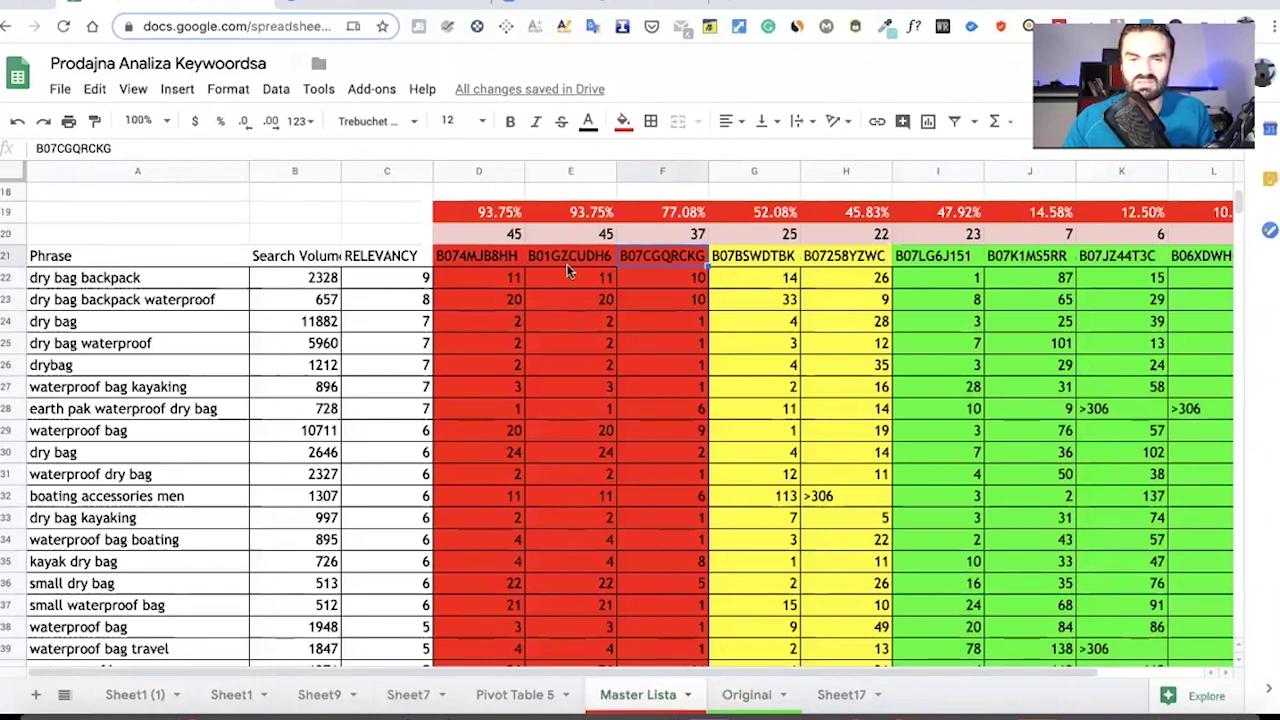
left_click(567, 264)
left_click(505, 260)
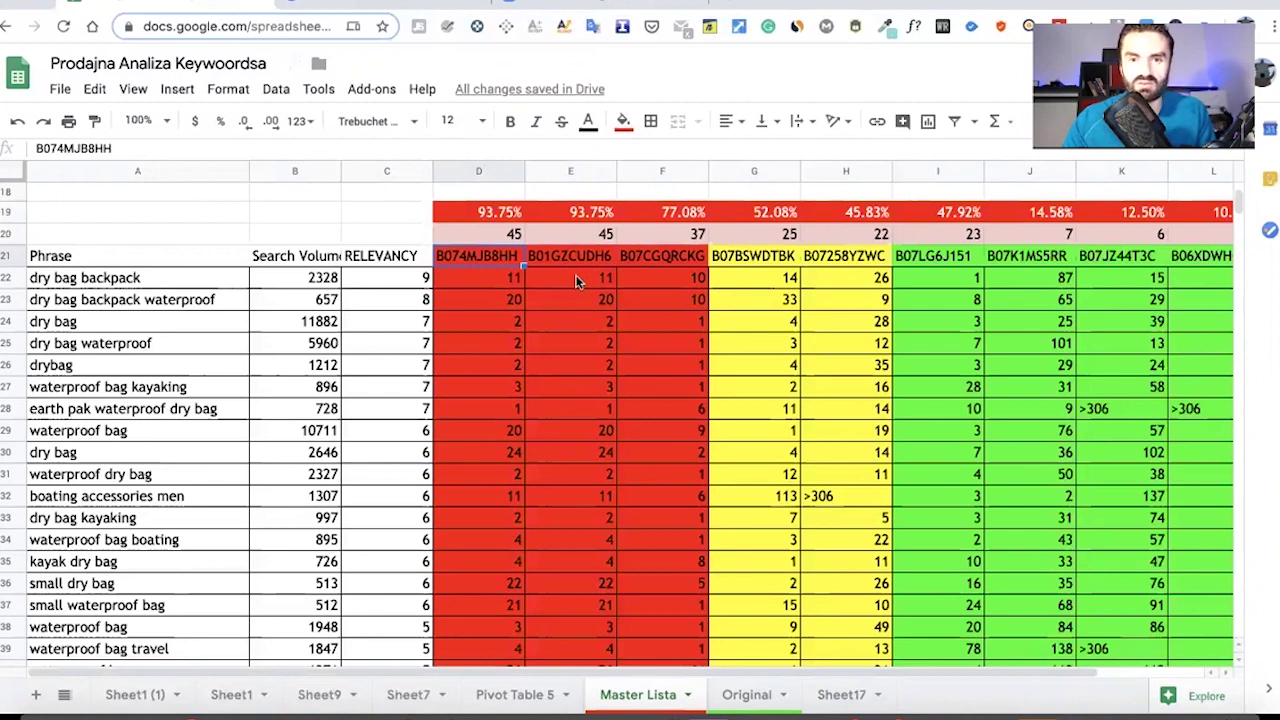
Compare the yellow competitor ASINs B07BSWDTBK and B07258YZWC with the green ones in the header row of Master Lista.
left_click(752, 260)
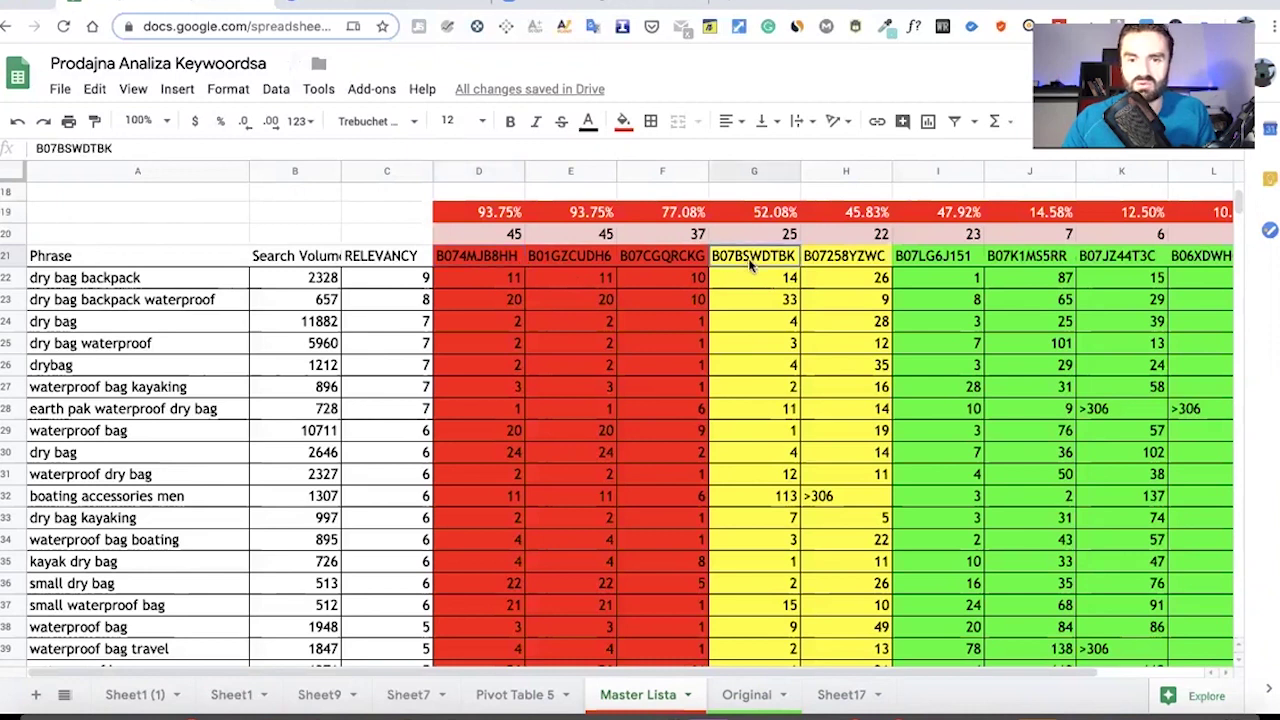
left_click(843, 263)
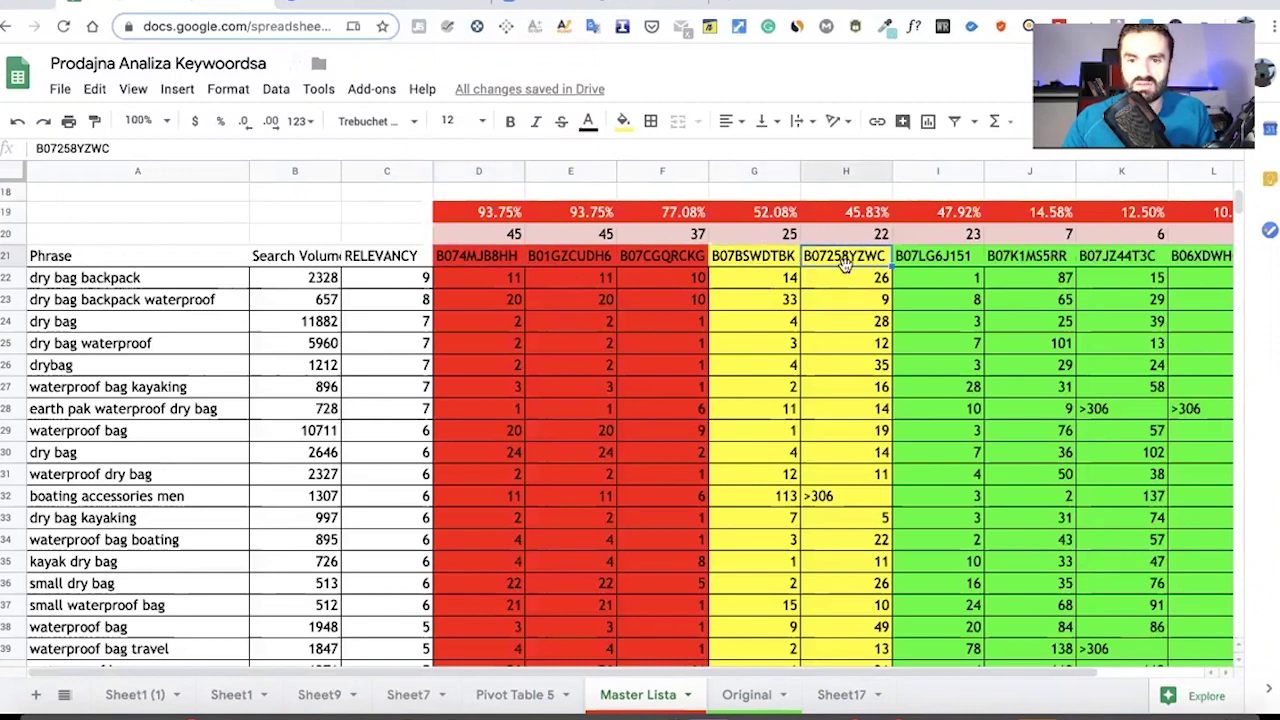
left_click(940, 262)
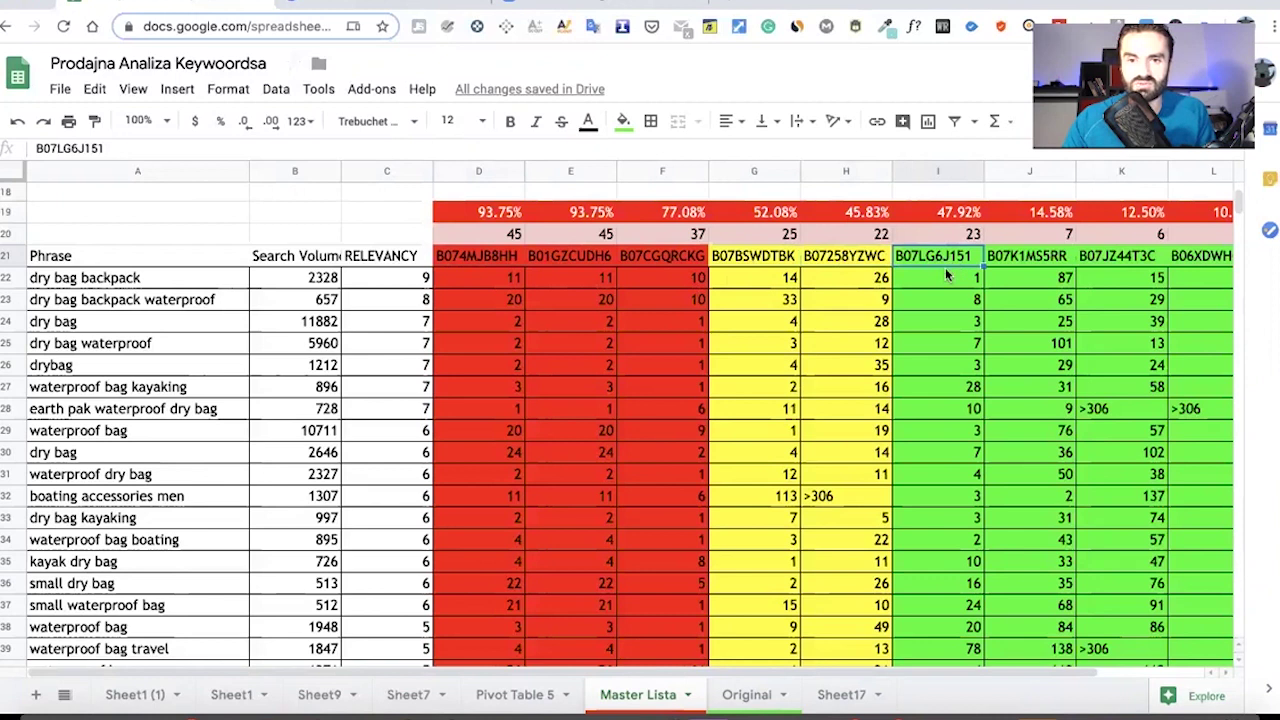
left_click(840, 258)
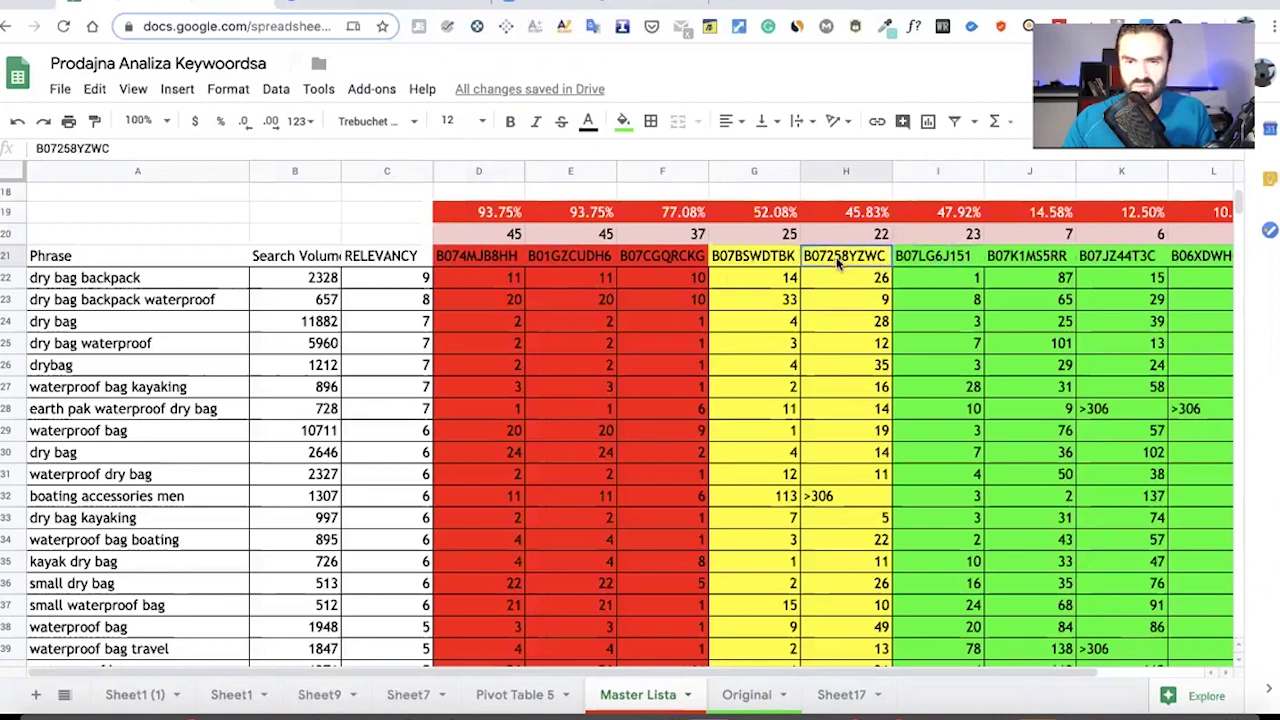
left_click(737, 258)
left_click(849, 263)
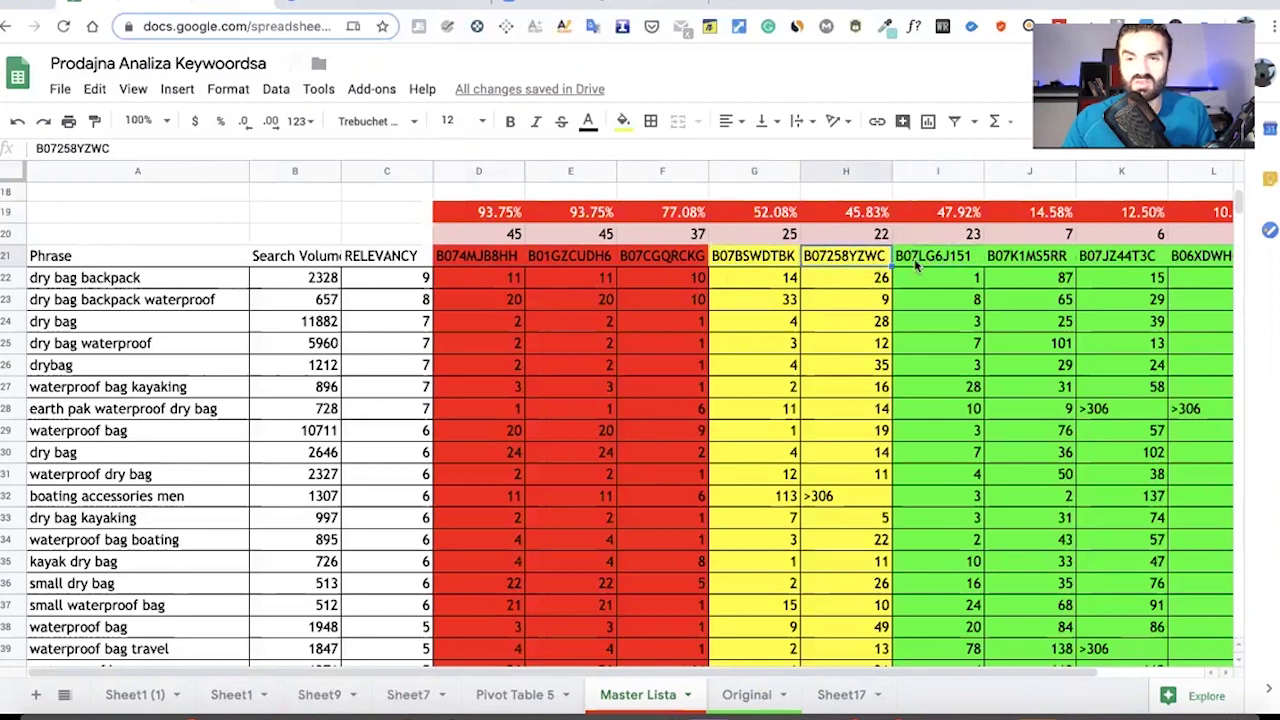
left_click(918, 261)
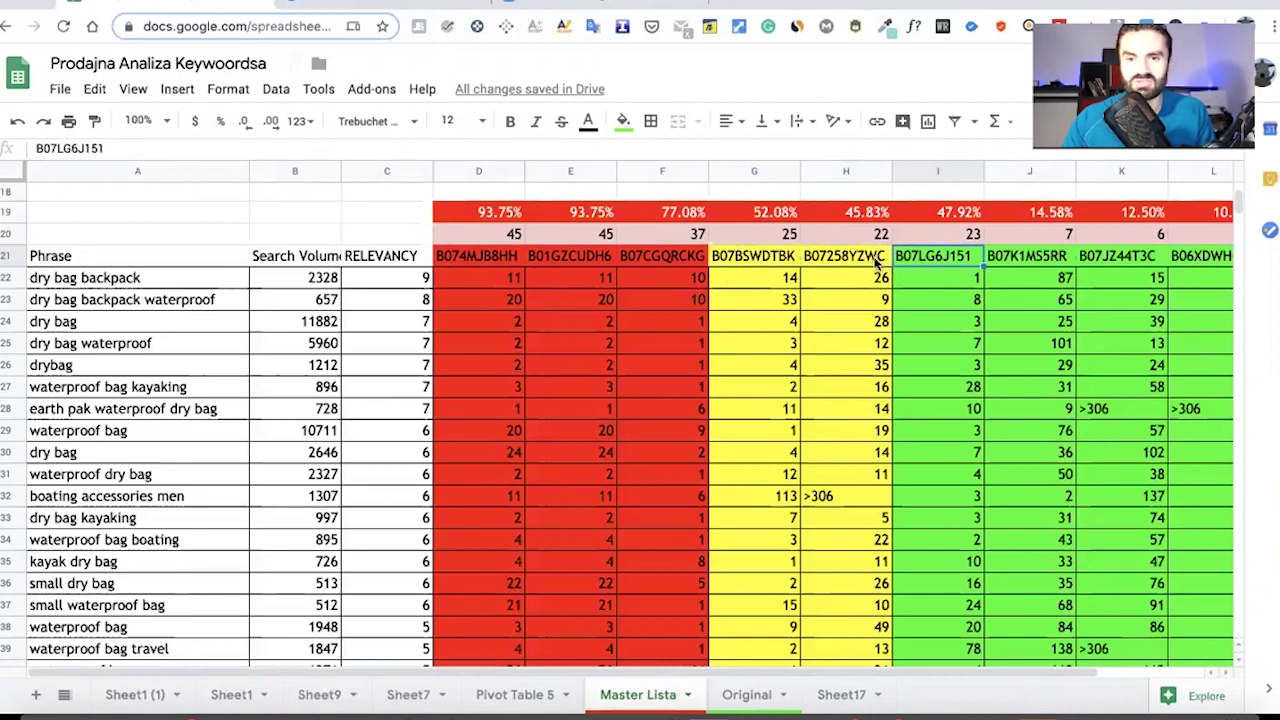
left_click(877, 262)
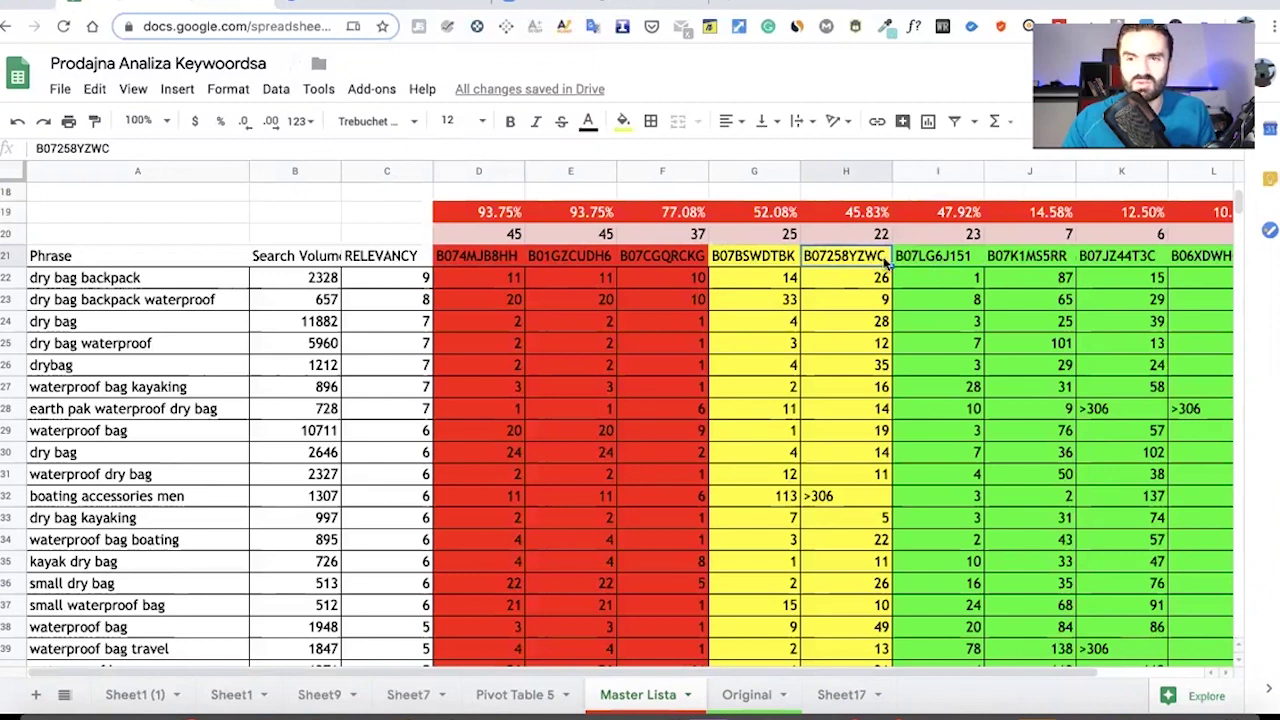
left_click(941, 262)
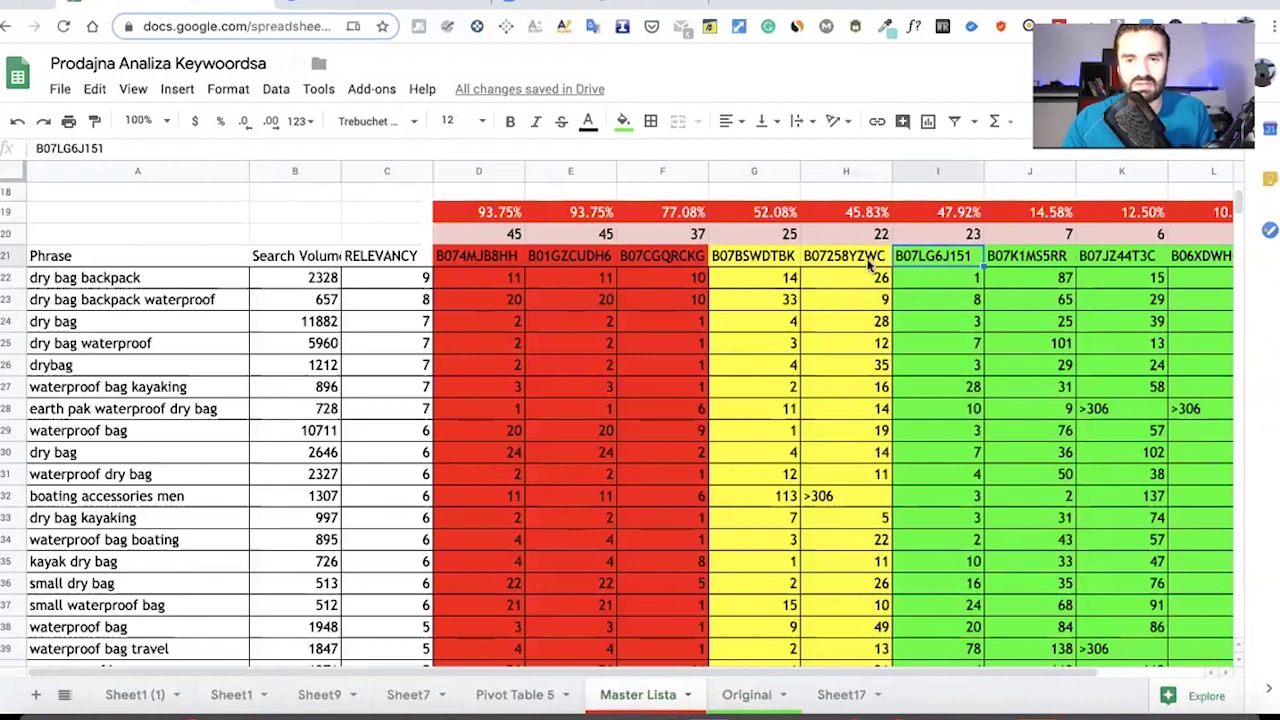
left_click(784, 262)
left_click(1090, 262)
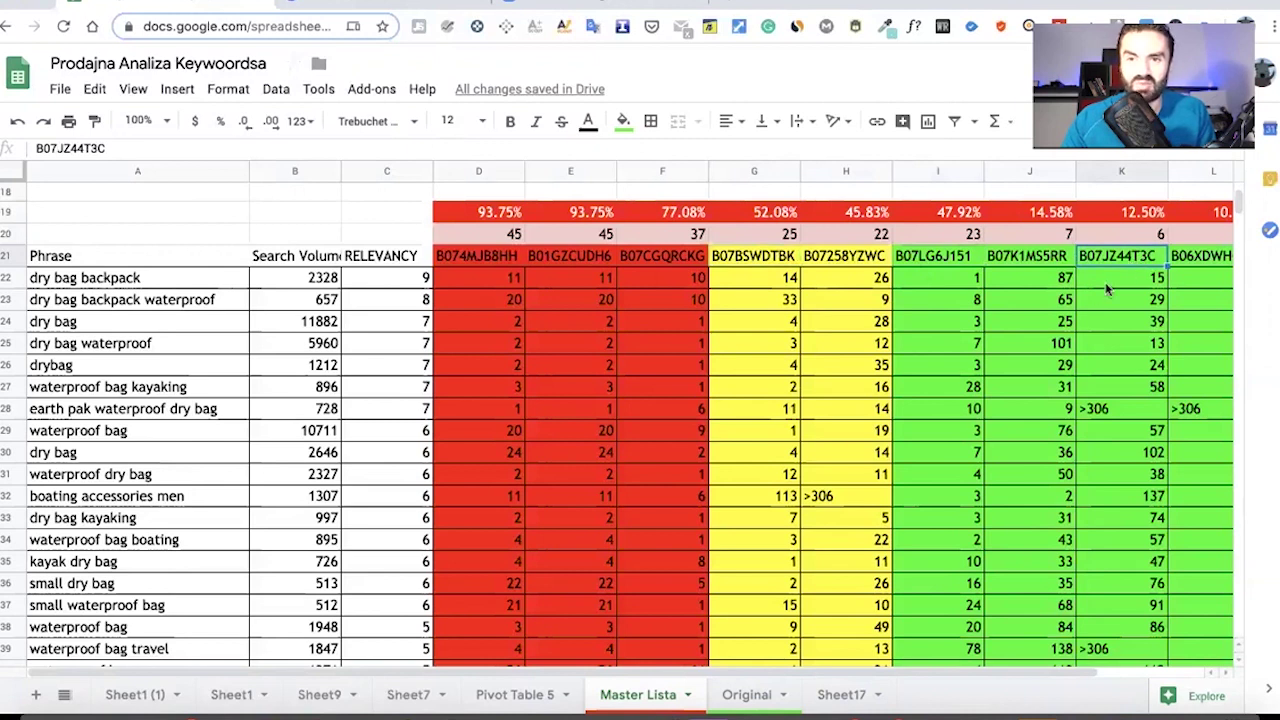
left_click(777, 258)
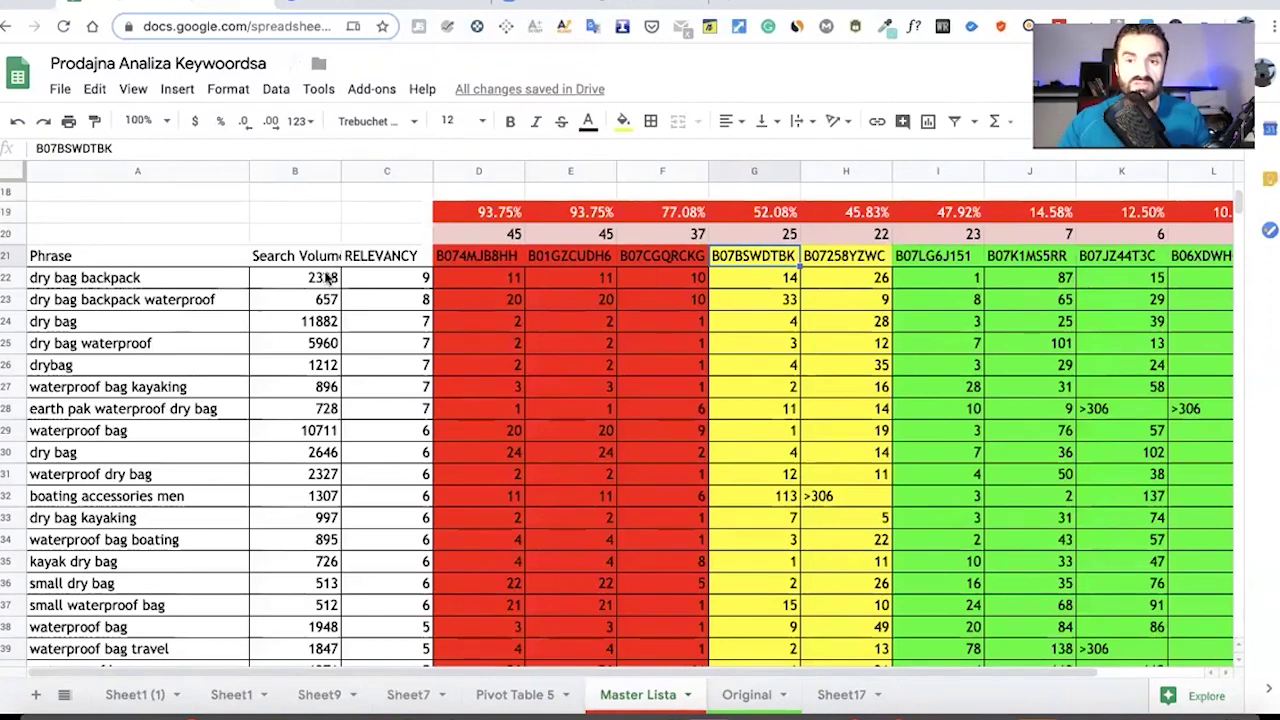
Copy the phrase "dry bag backpack" from Master Lista into cell A1 of Sheet17 and widen column A to fit it.
left_click(322, 321)
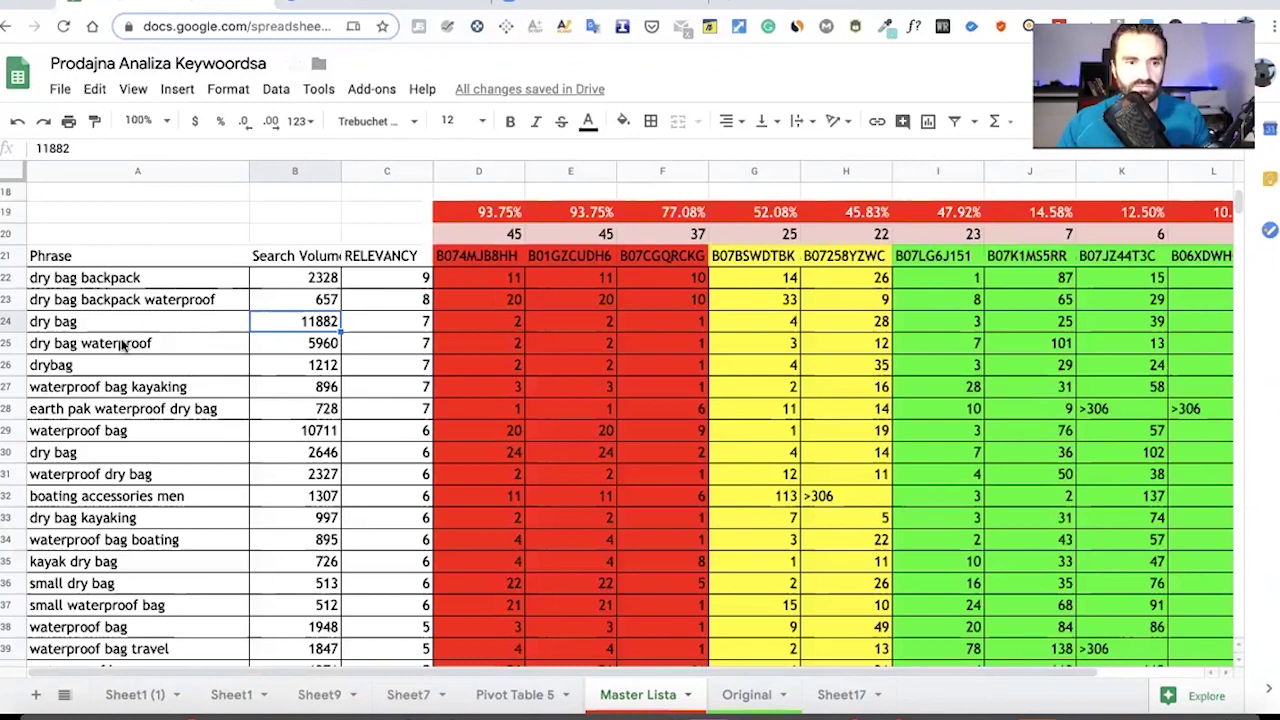
left_click(108, 300)
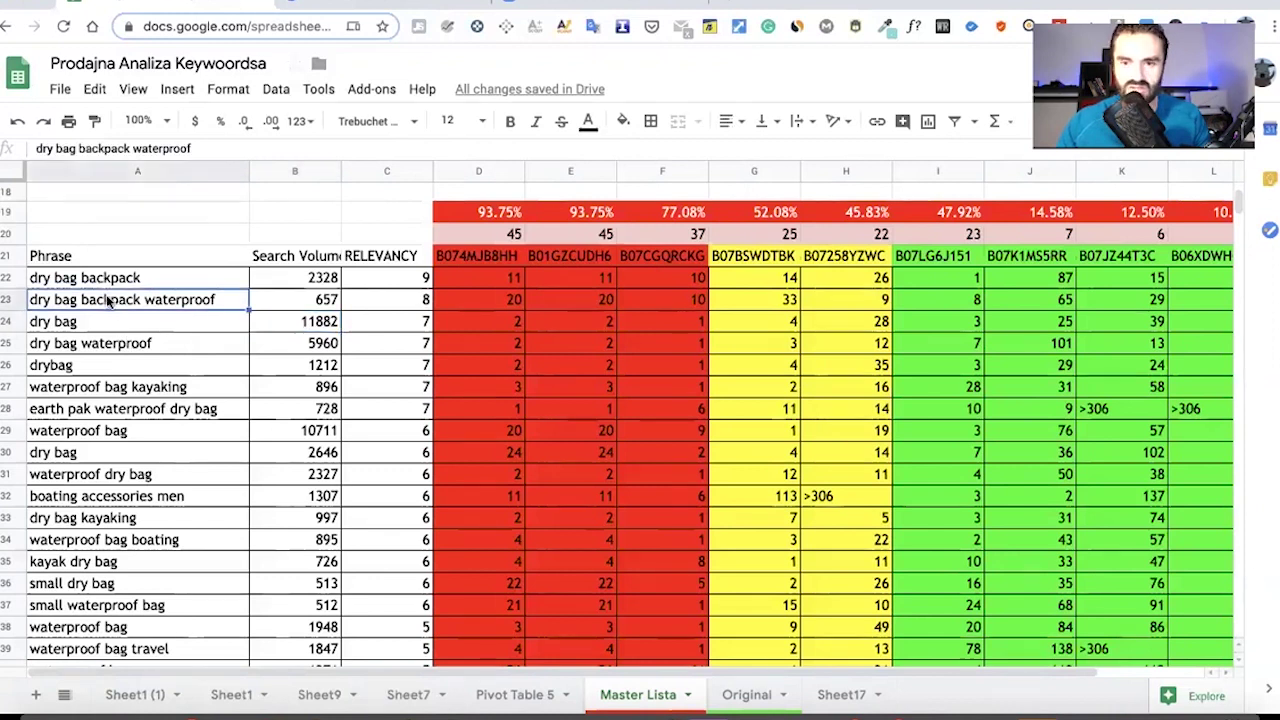
left_click(120, 284)
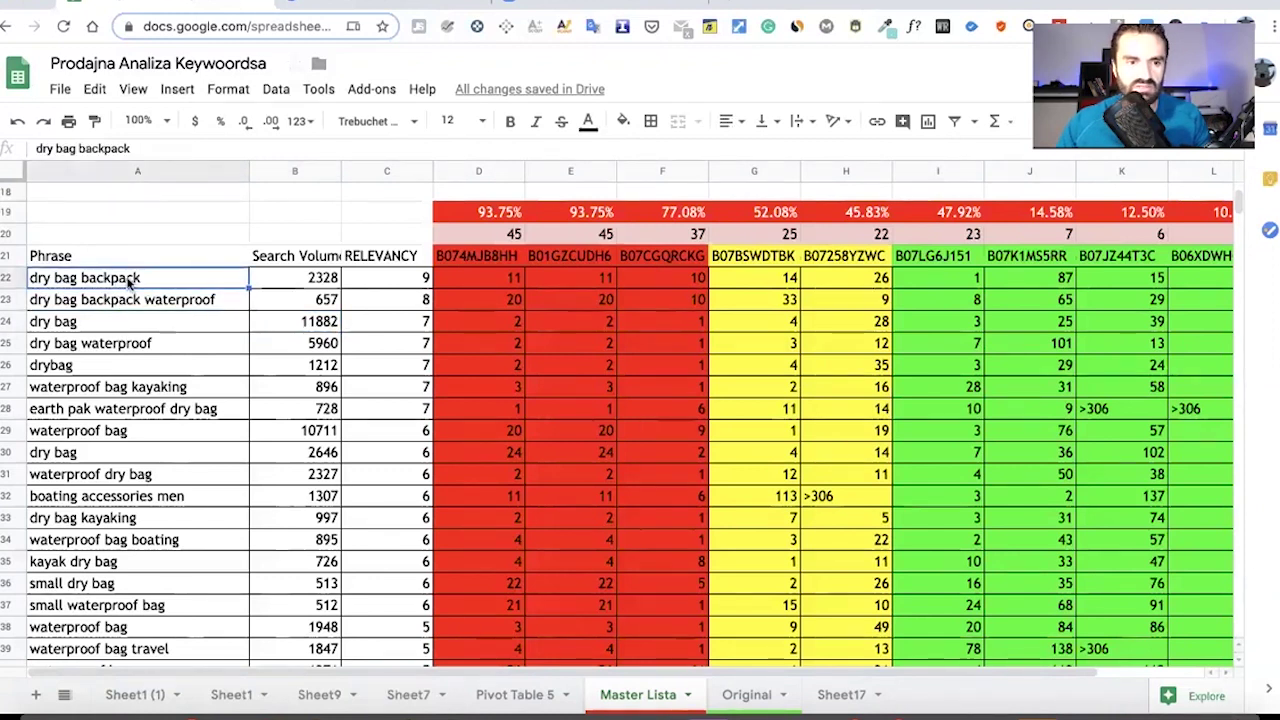
triple_click(128, 281)
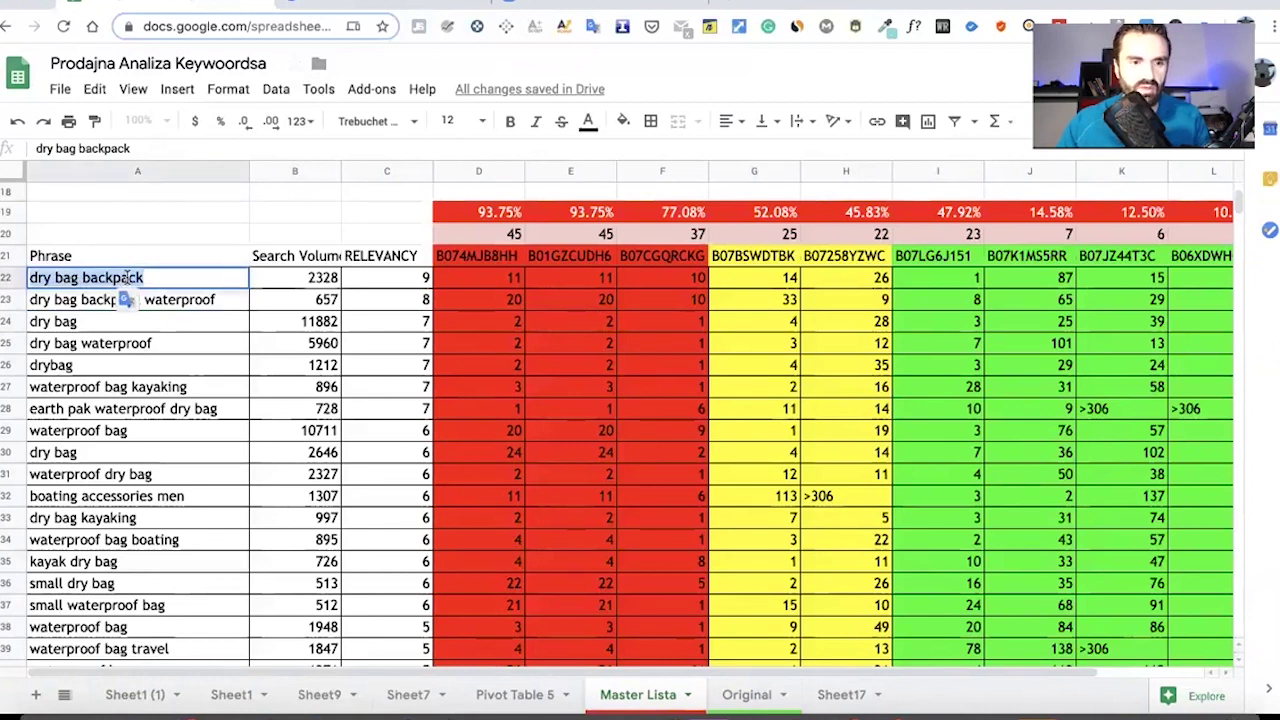
left_click(780, 274)
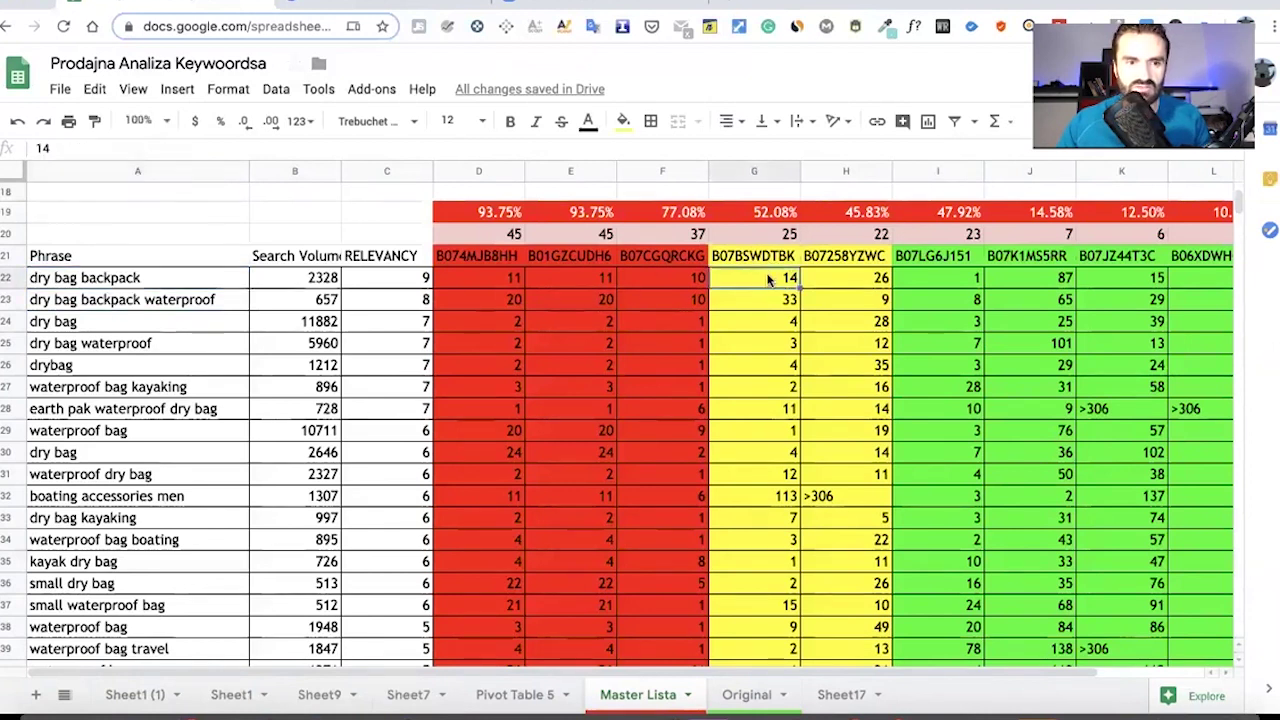
left_click(756, 174)
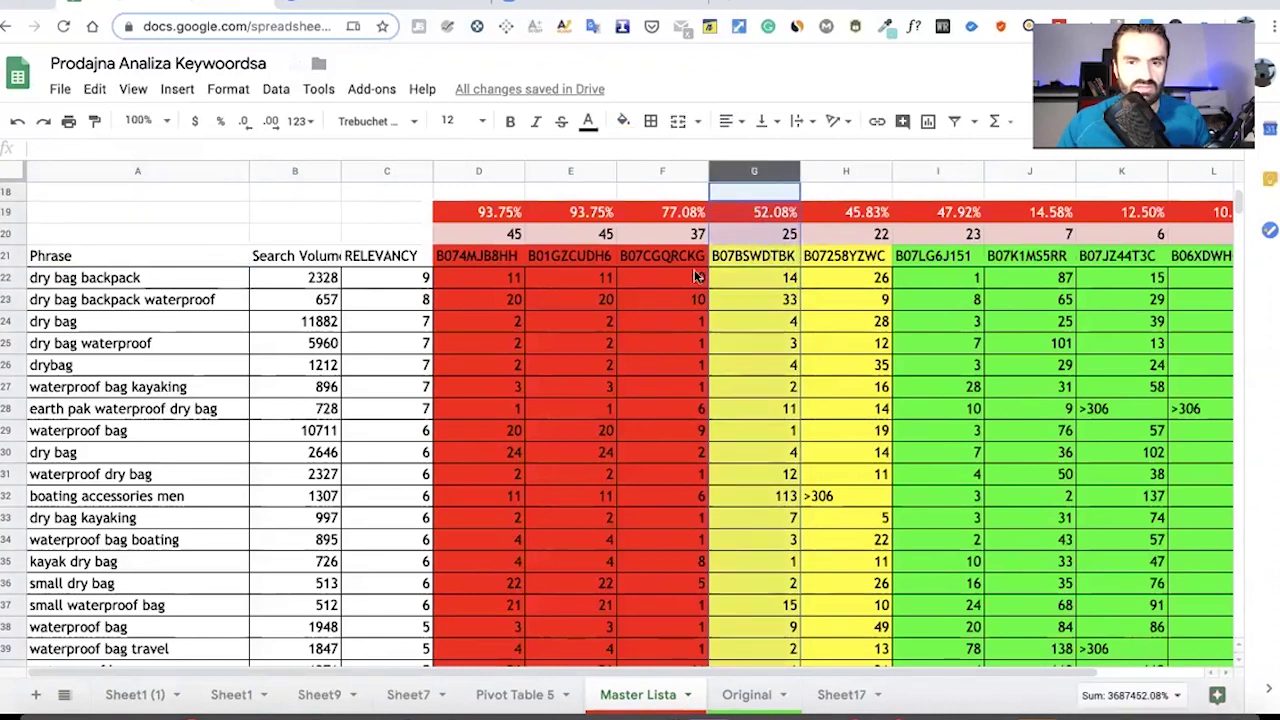
left_click(828, 694)
double_click(82, 189)
type("dry bag backpack")
left_click(157, 254)
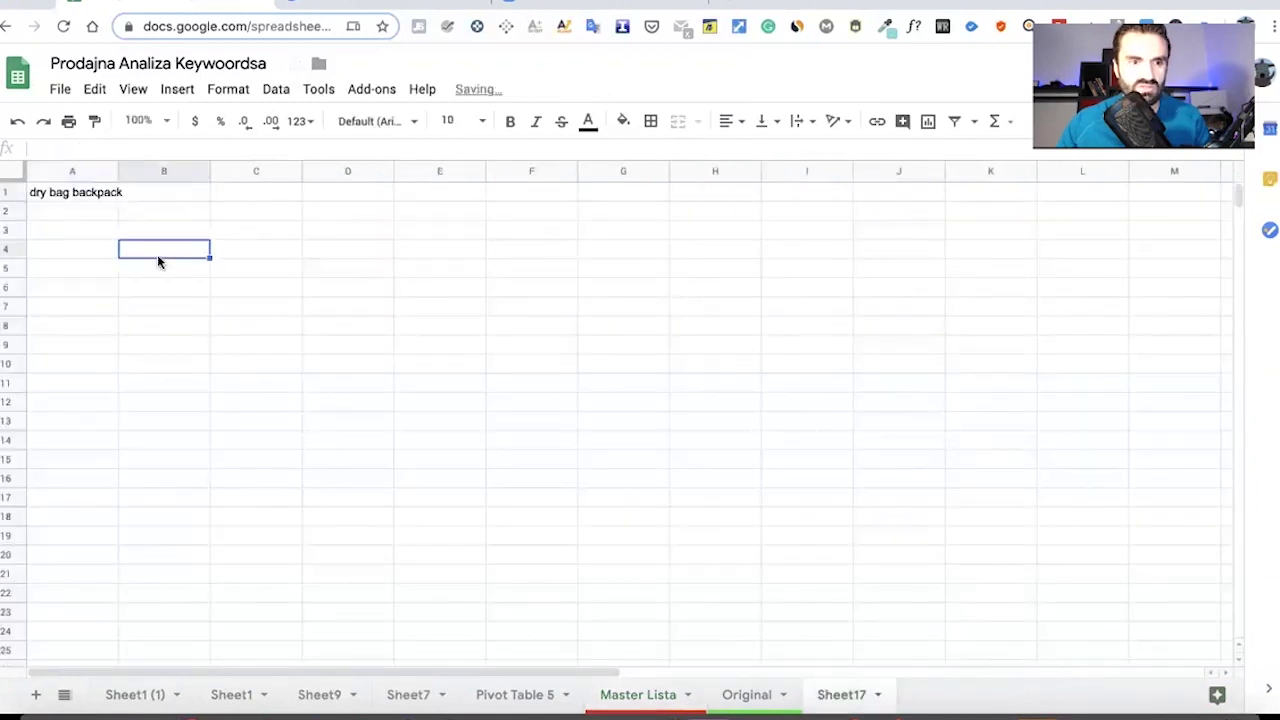
left_click_drag(118, 170, 156, 169)
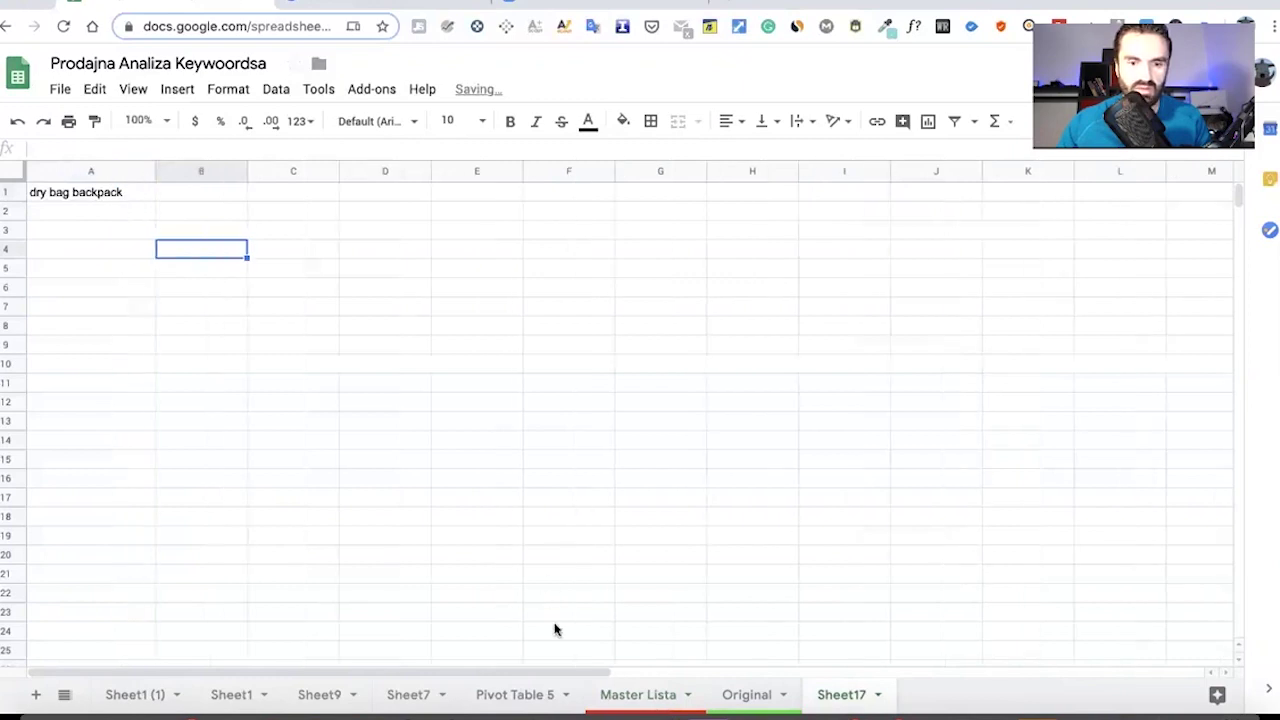
Copy the four phrases from "dry bag" to "waterproof bag kayaking" (A24:A27) in Master Lista into Sheet17 starting at A2.
left_click(640, 695)
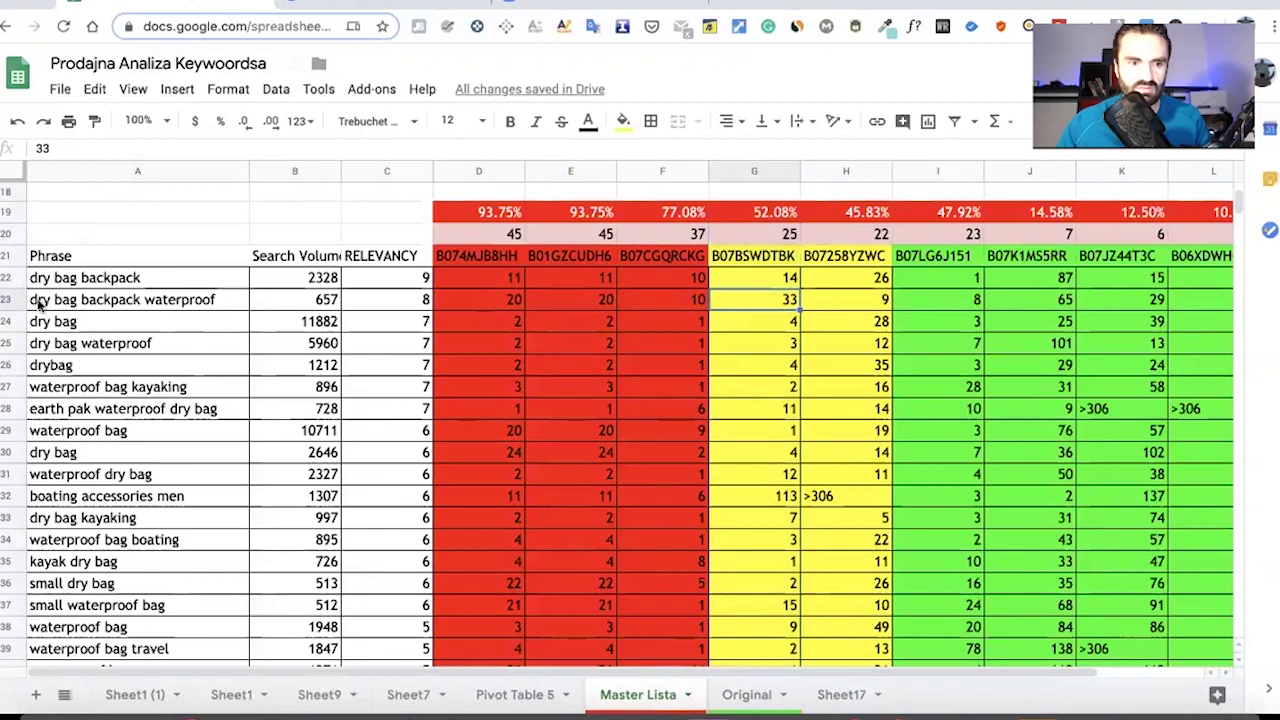
left_click(96, 305)
left_click(110, 323)
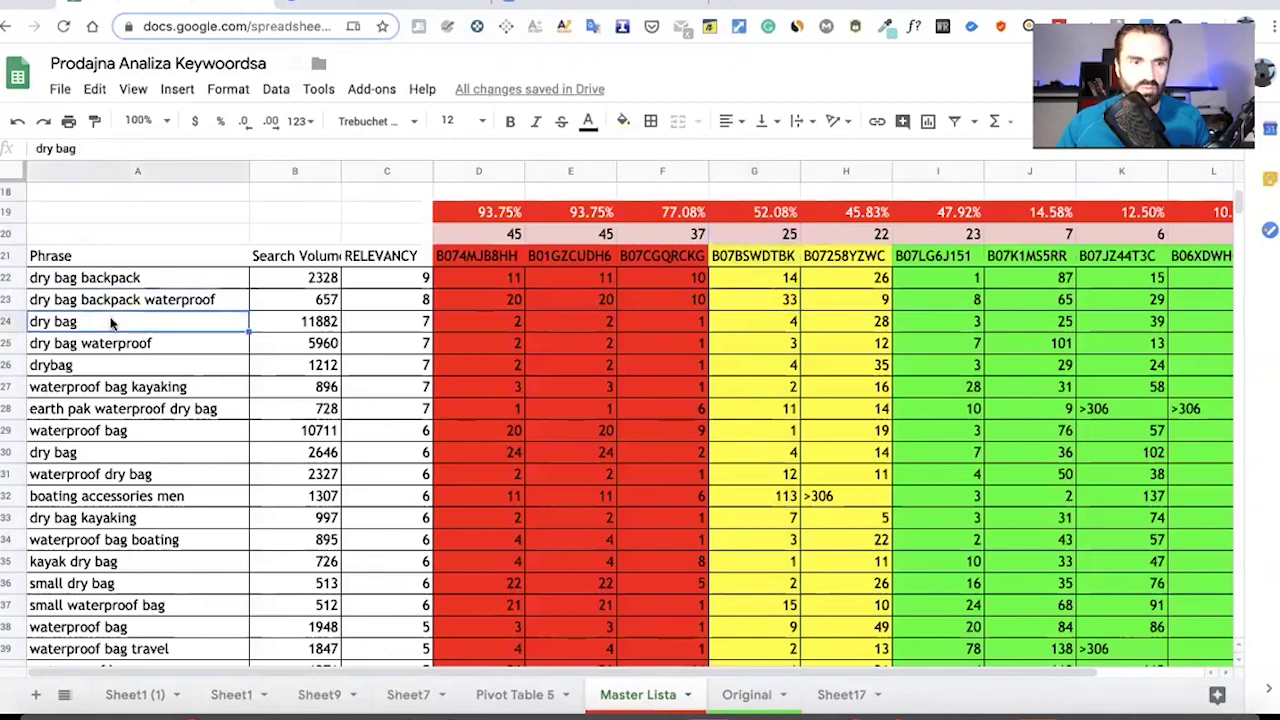
left_click(113, 395, "shift")
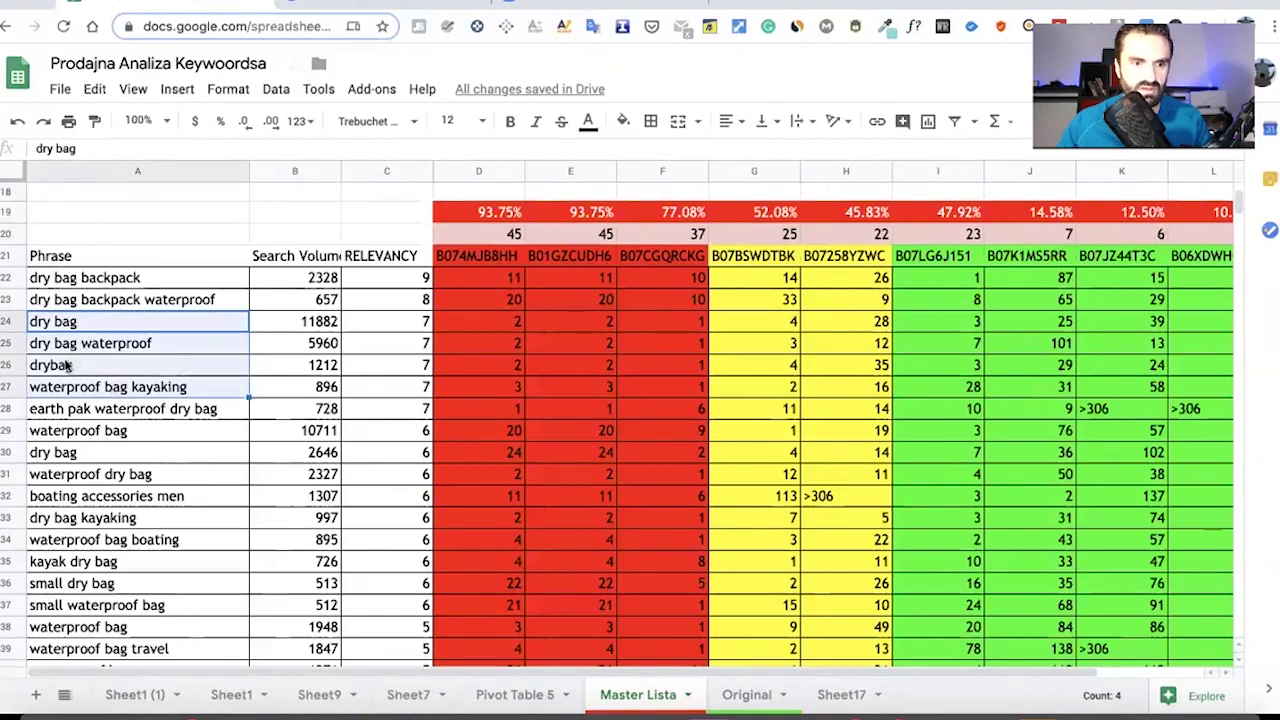
right_click(112, 370)
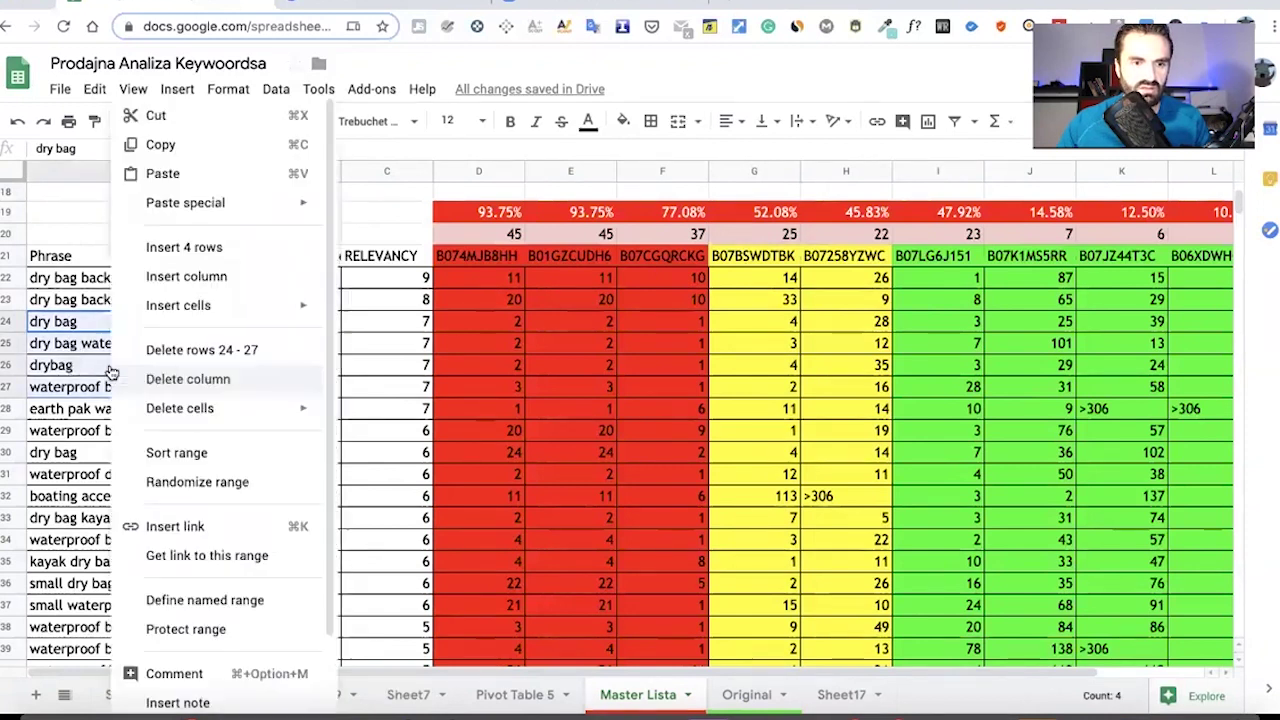
left_click(185, 144)
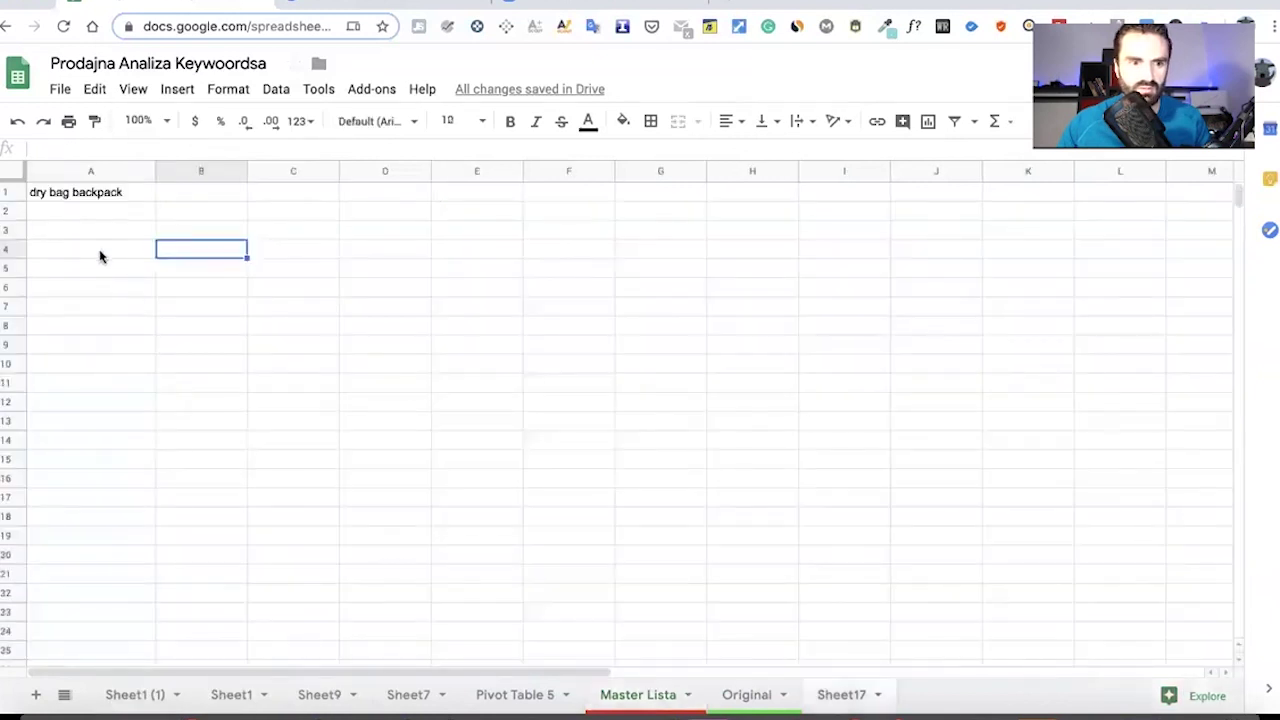
left_click(65, 215)
key("ctrl+v")
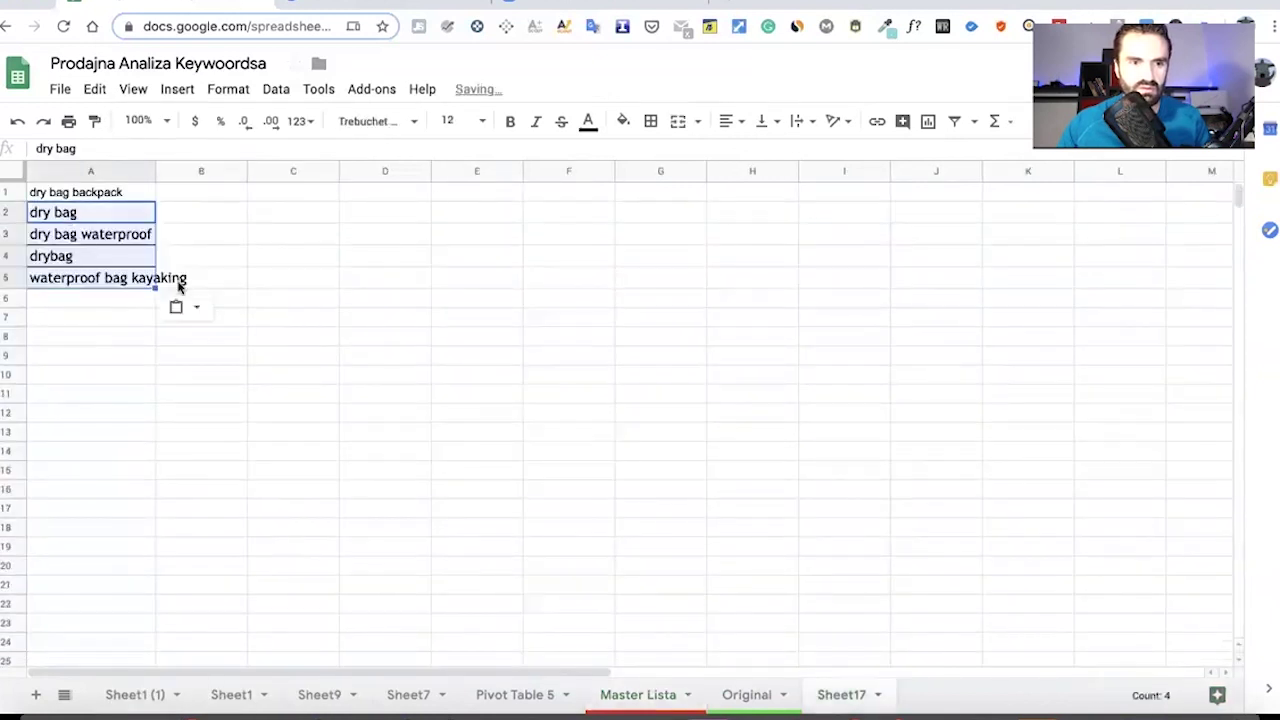
left_click(275, 335)
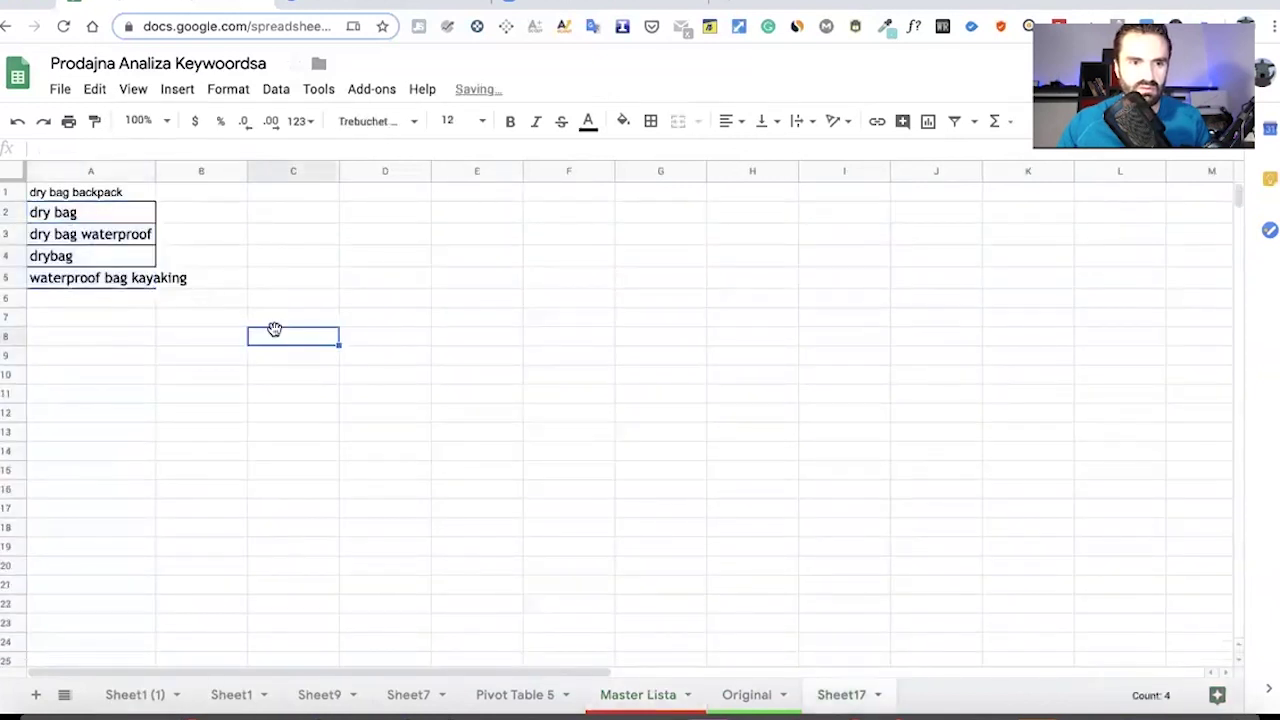
Copy competitor B07BSWDTBK's rank for "dry bag backpack" (G22) from Master Lista into cell C1 of Sheet17.
left_click(664, 697)
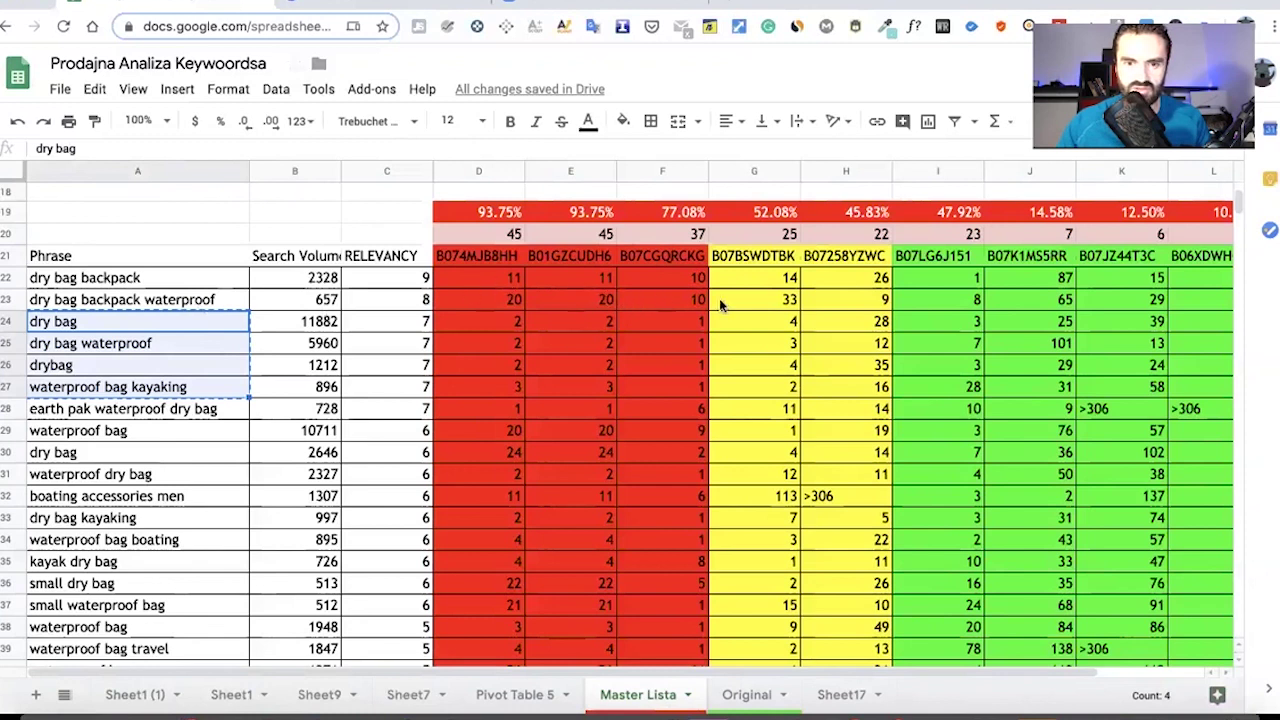
left_click(758, 284)
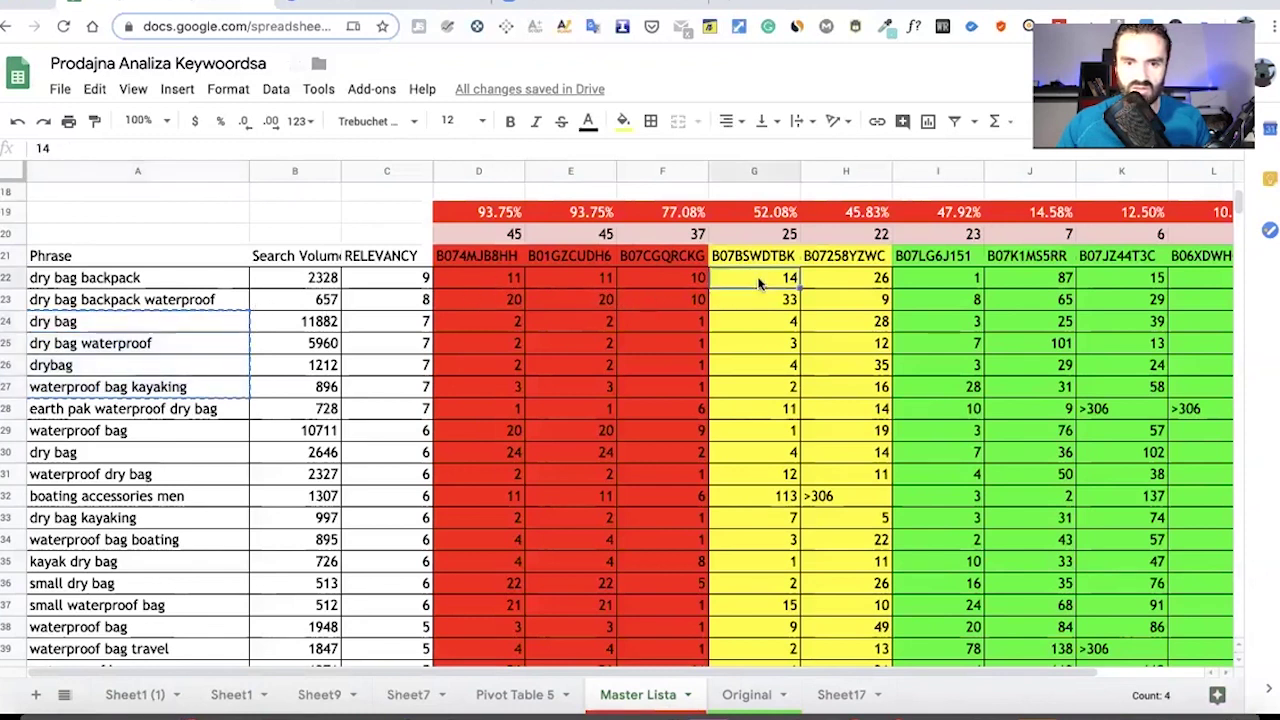
key("ctrl+c")
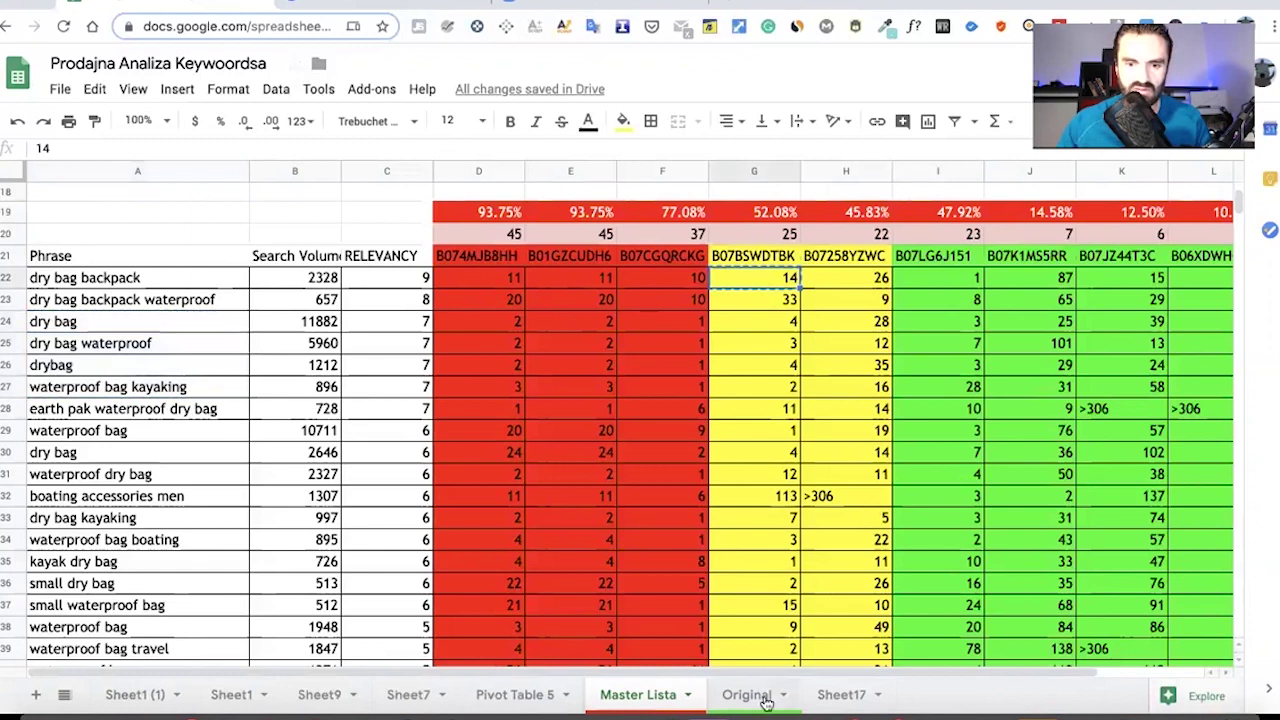
left_click(829, 694)
left_click(208, 189)
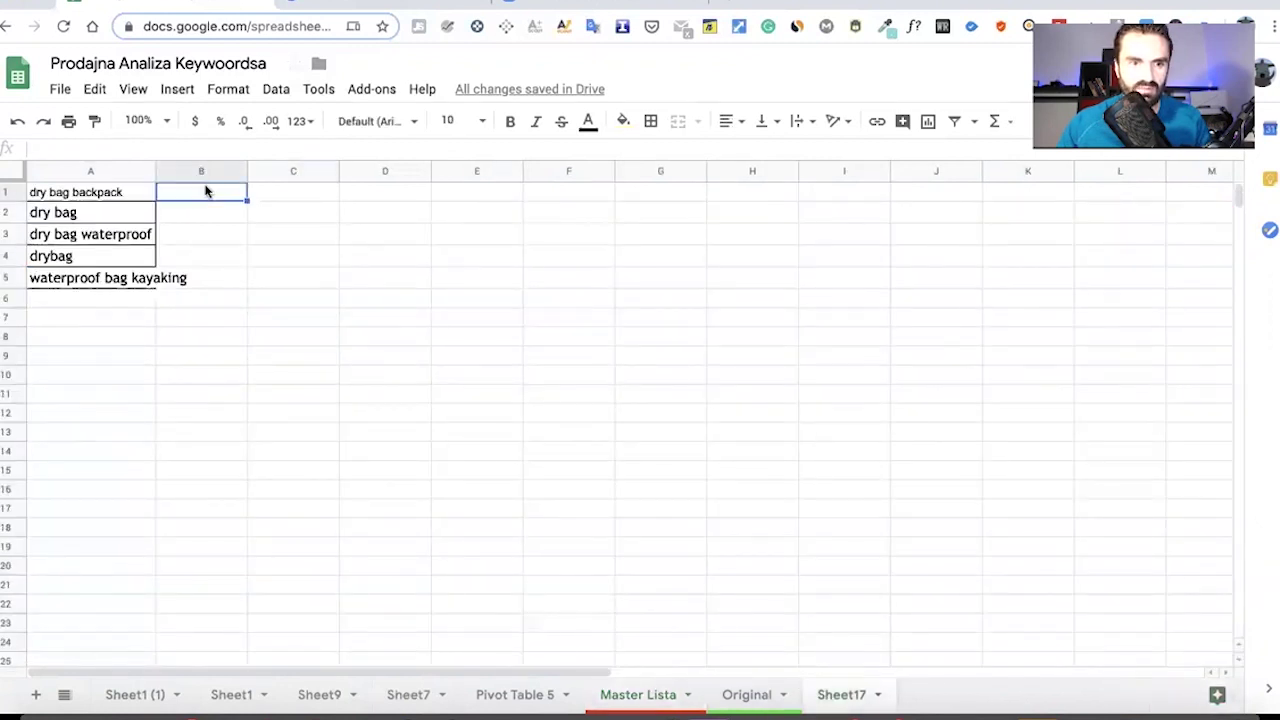
double_click(287, 190)
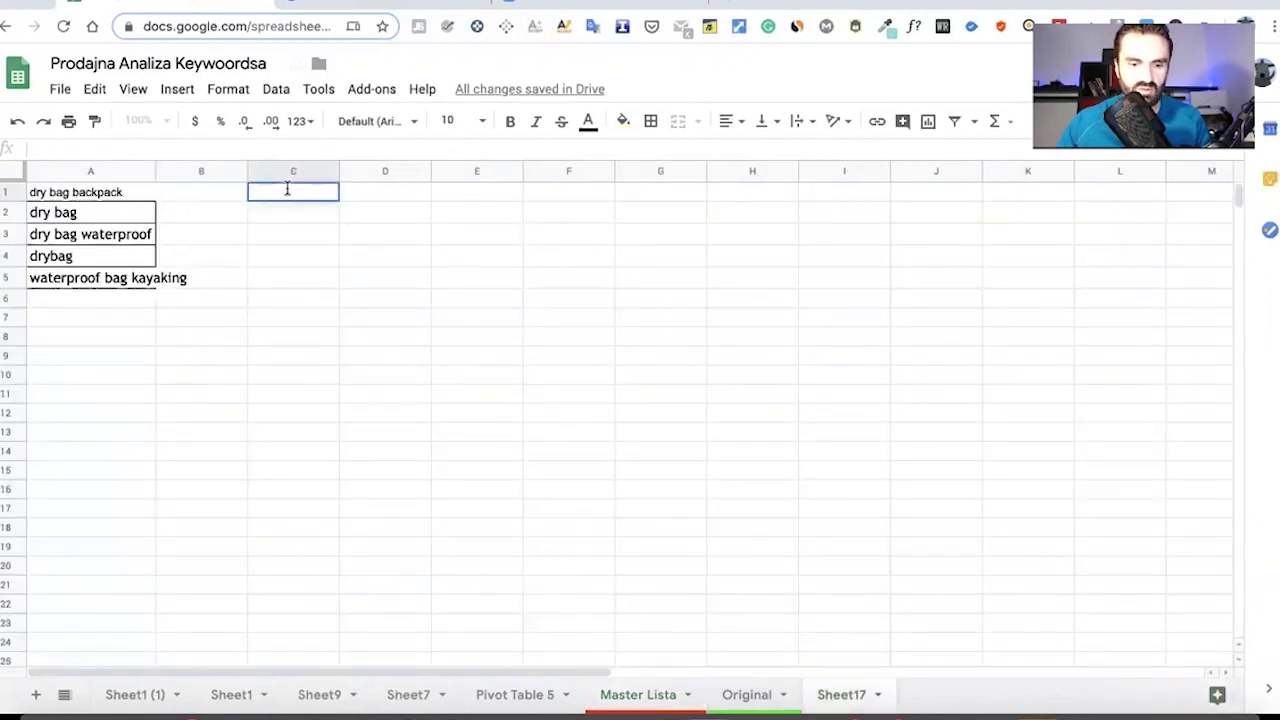
key("ctrl+v")
left_click(280, 234)
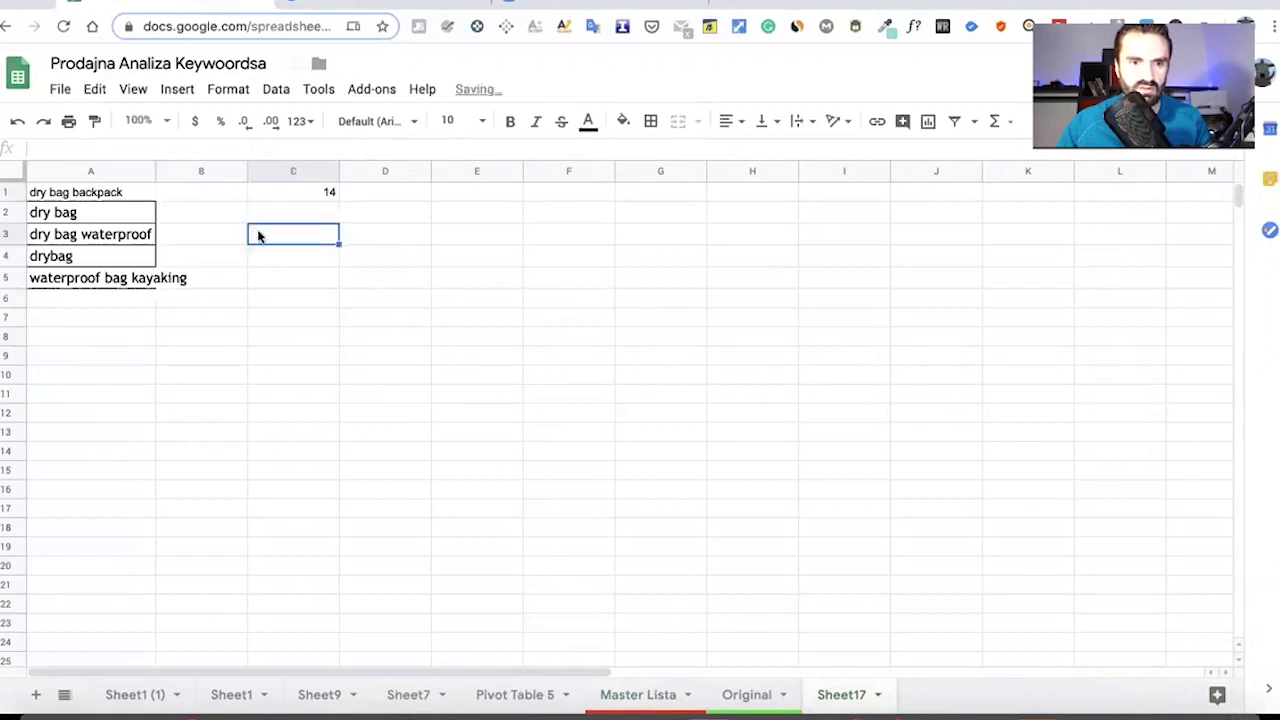
Copy competitor B07BSWDTBK's four ranks for "dry bag" to "waterproof bag kayaking" (G24:G27) from Master Lista into Sheet17 starting at C2.
left_click(638, 694)
left_click(152, 326)
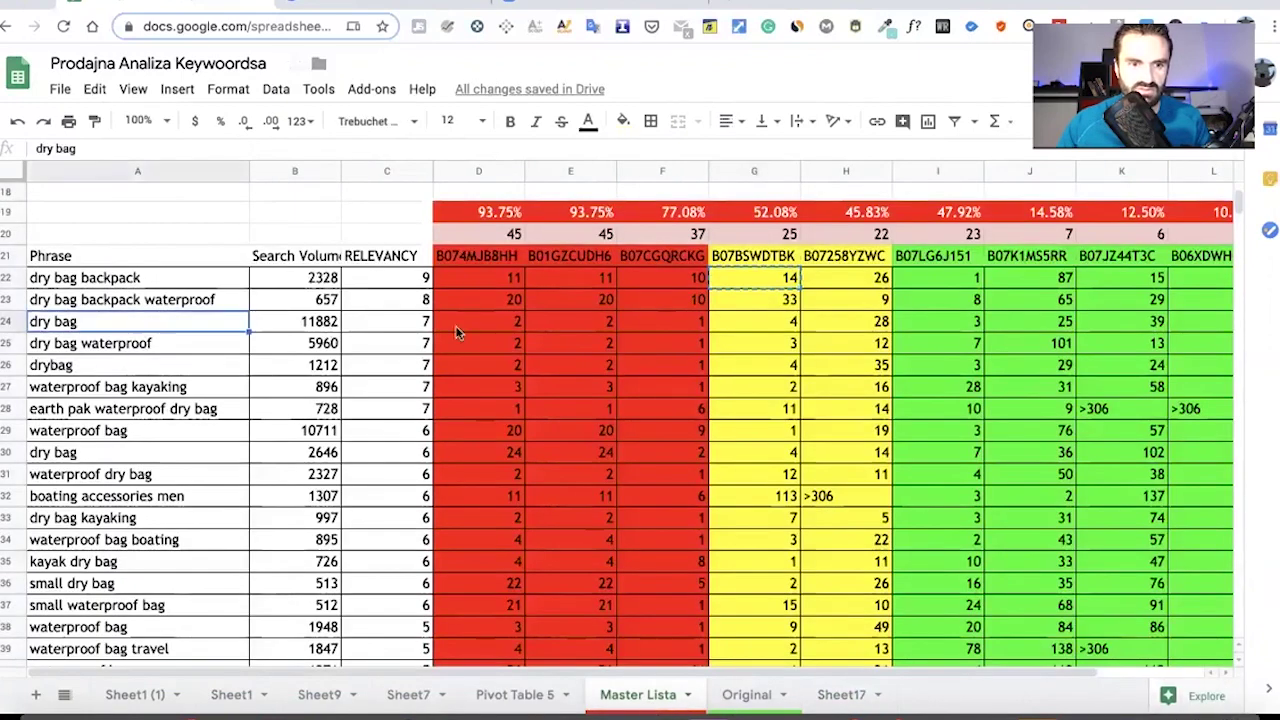
left_click(767, 323)
left_click(755, 384)
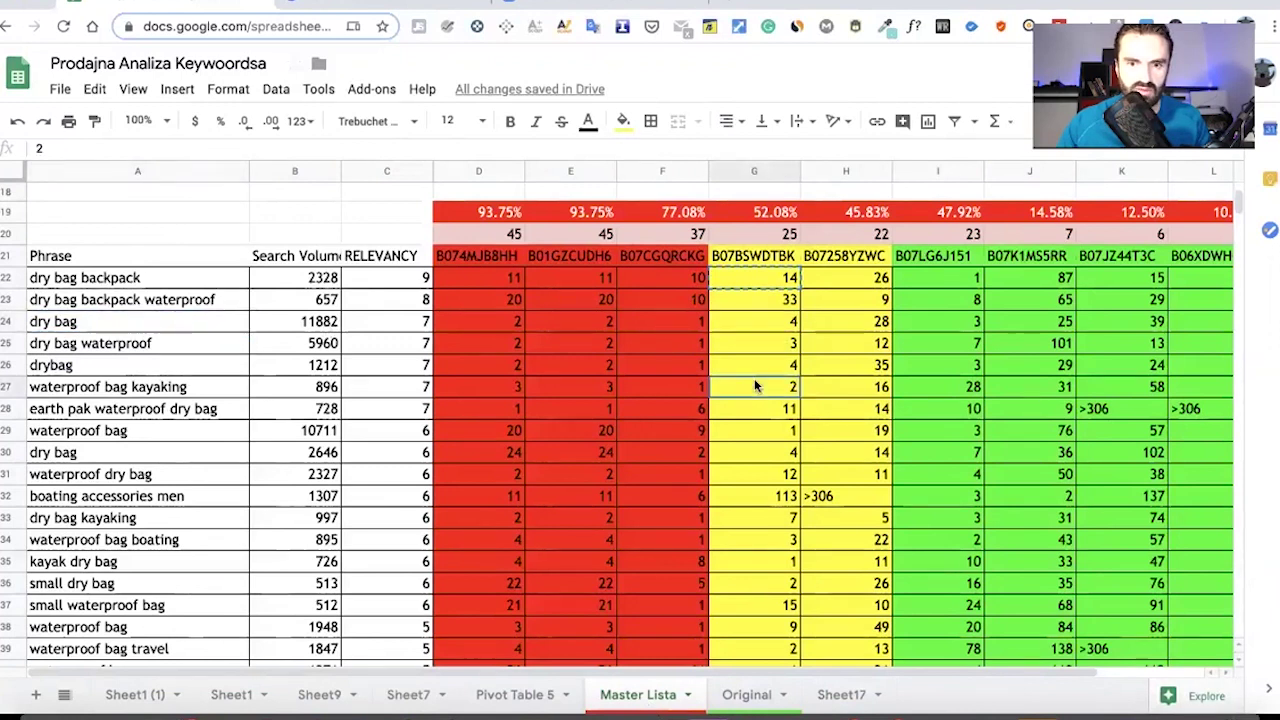
left_click(762, 325)
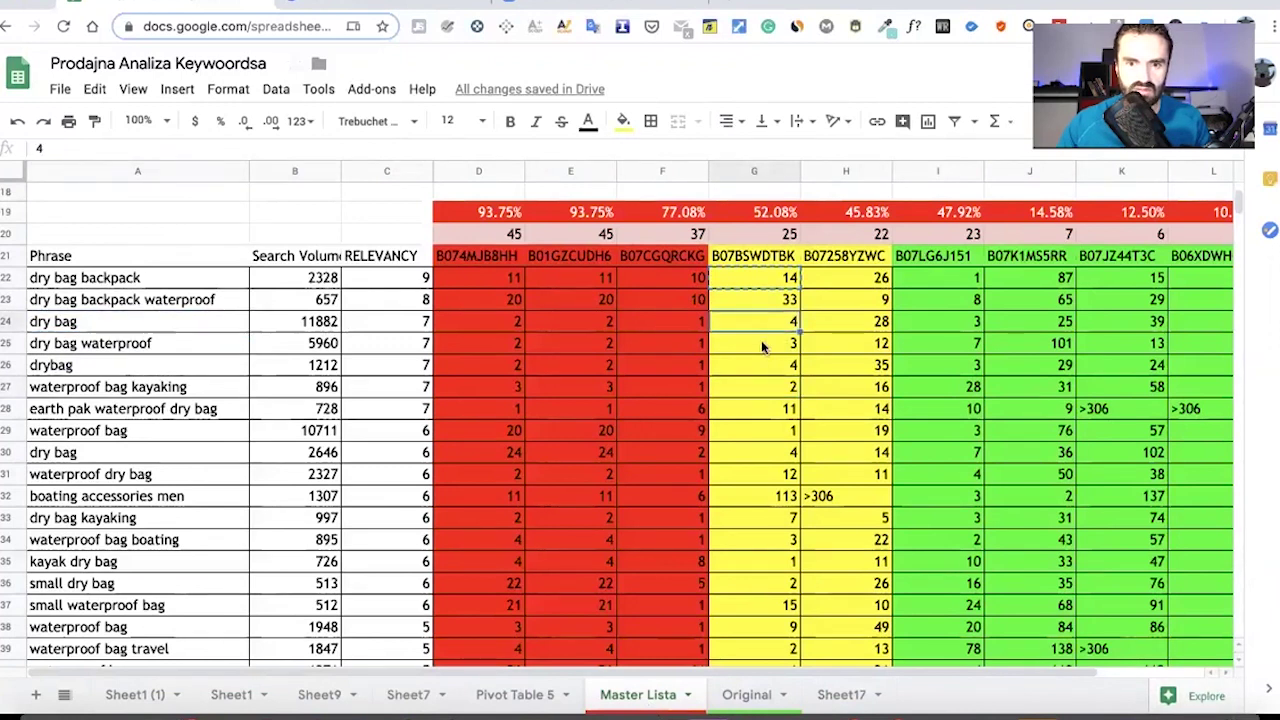
left_click(755, 384, "shift")
right_click(770, 347)
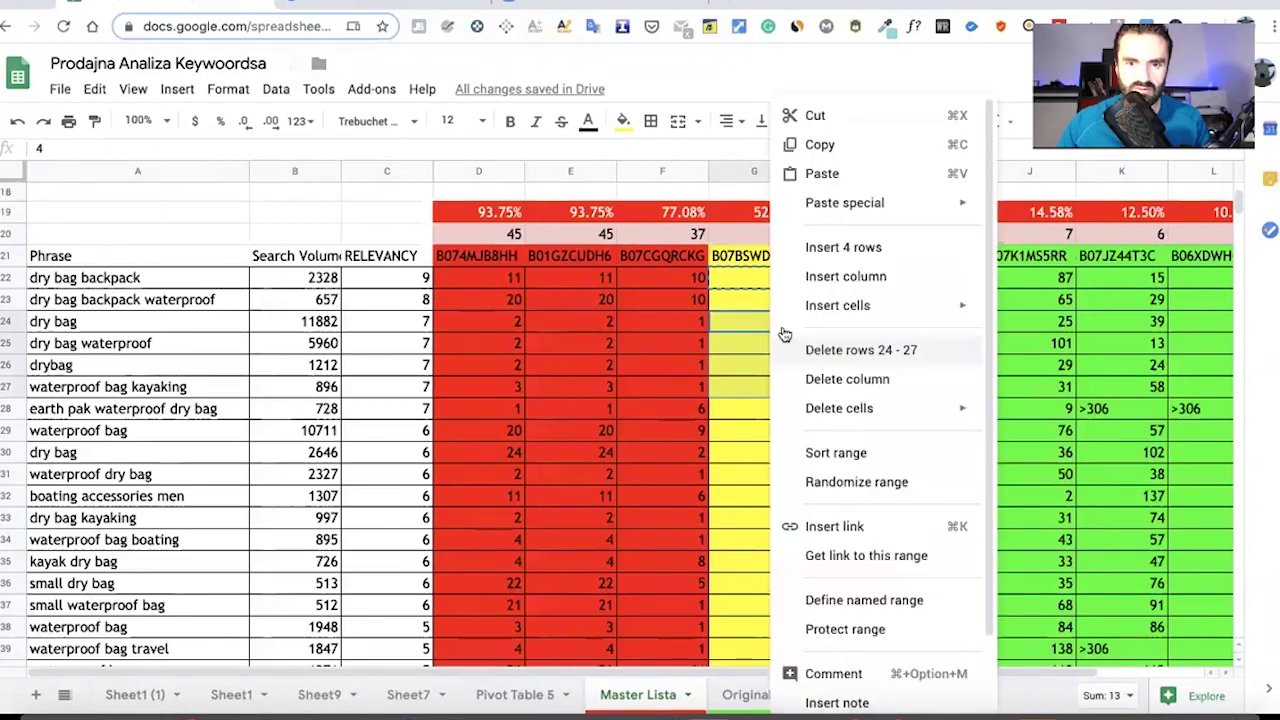
left_click(826, 144)
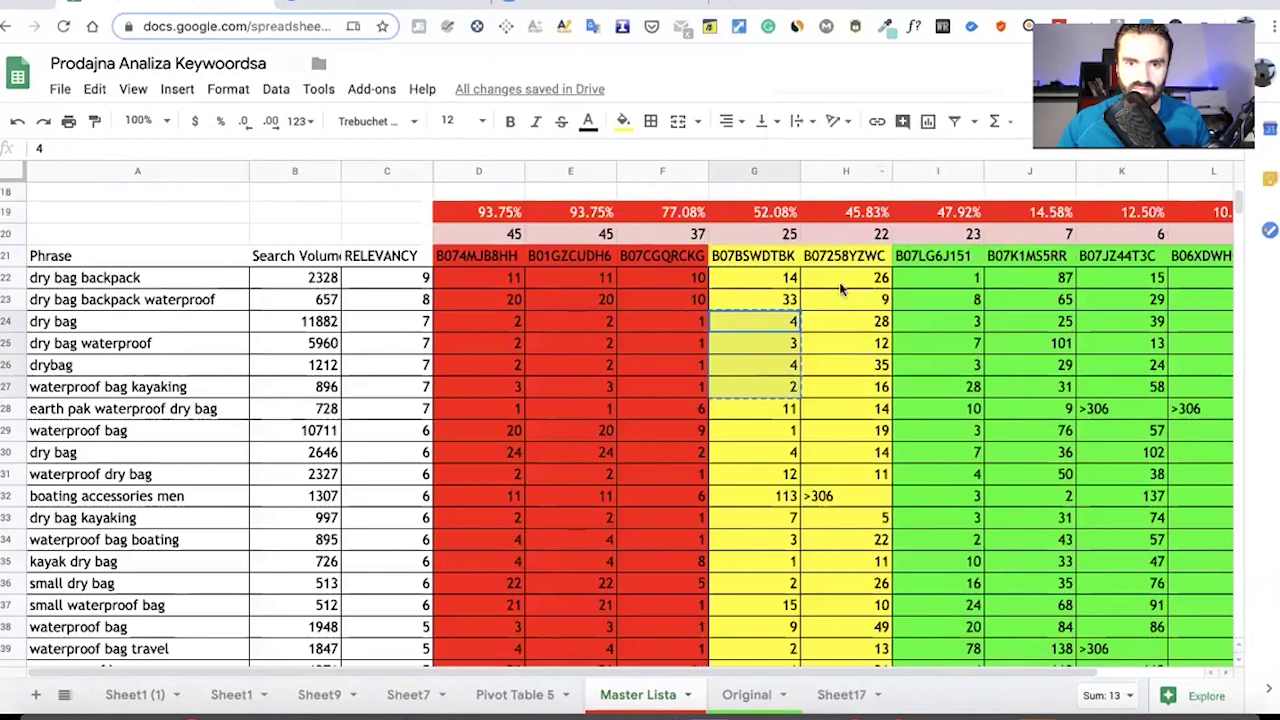
left_click(826, 697)
left_click(306, 214)
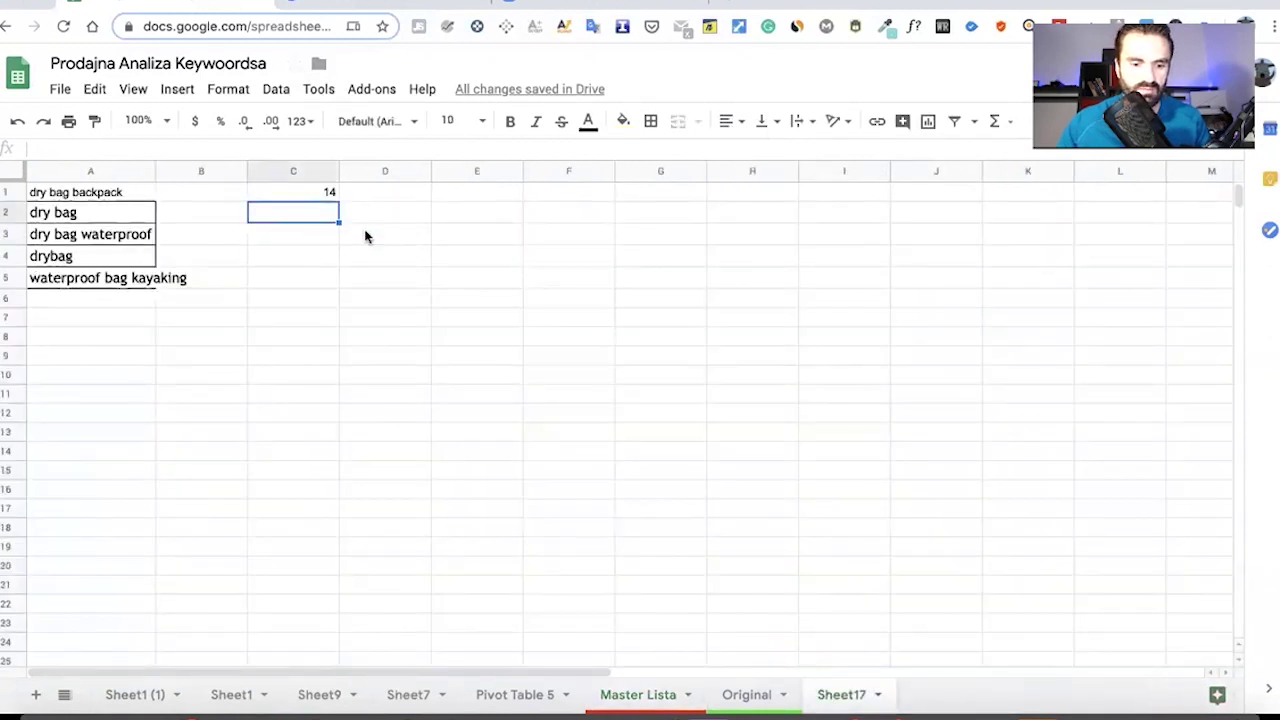
key("ctrl+v")
left_click(386, 243)
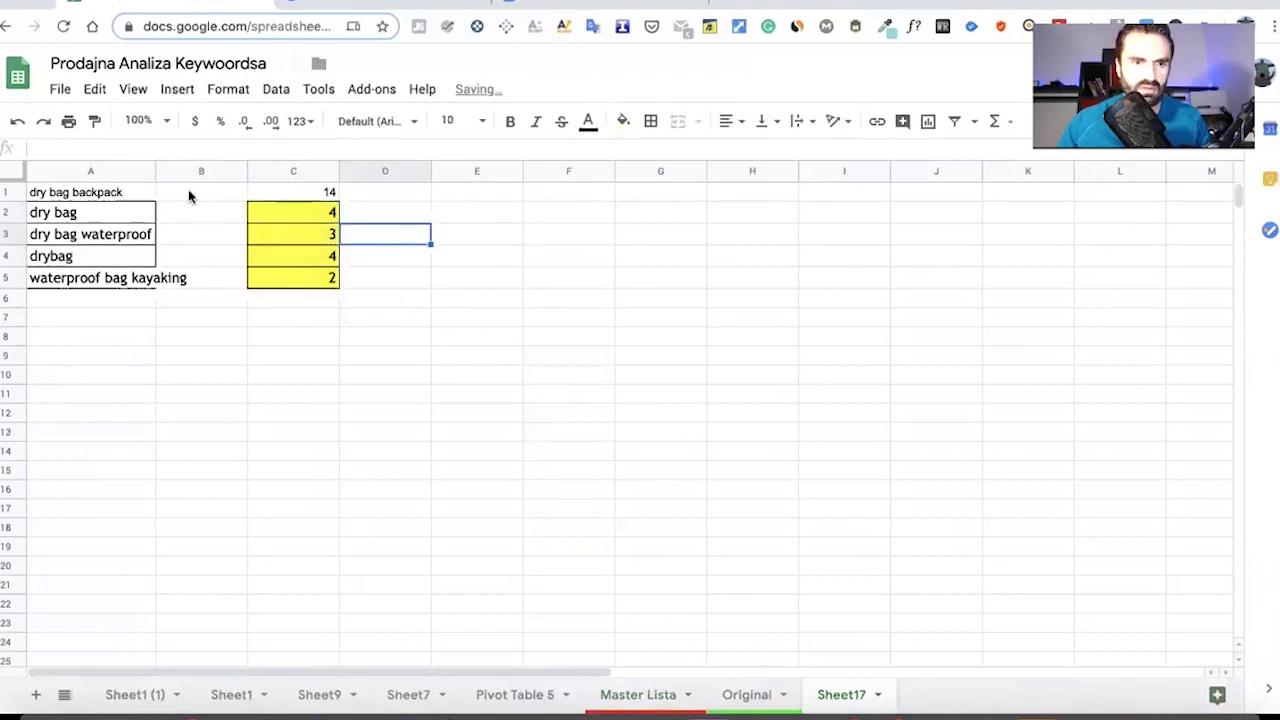
Widen columns A and B in Sheet17 and reset the fill colour of column C.
left_click_drag(156, 171, 204, 171)
left_click_drag(294, 165, 355, 168)
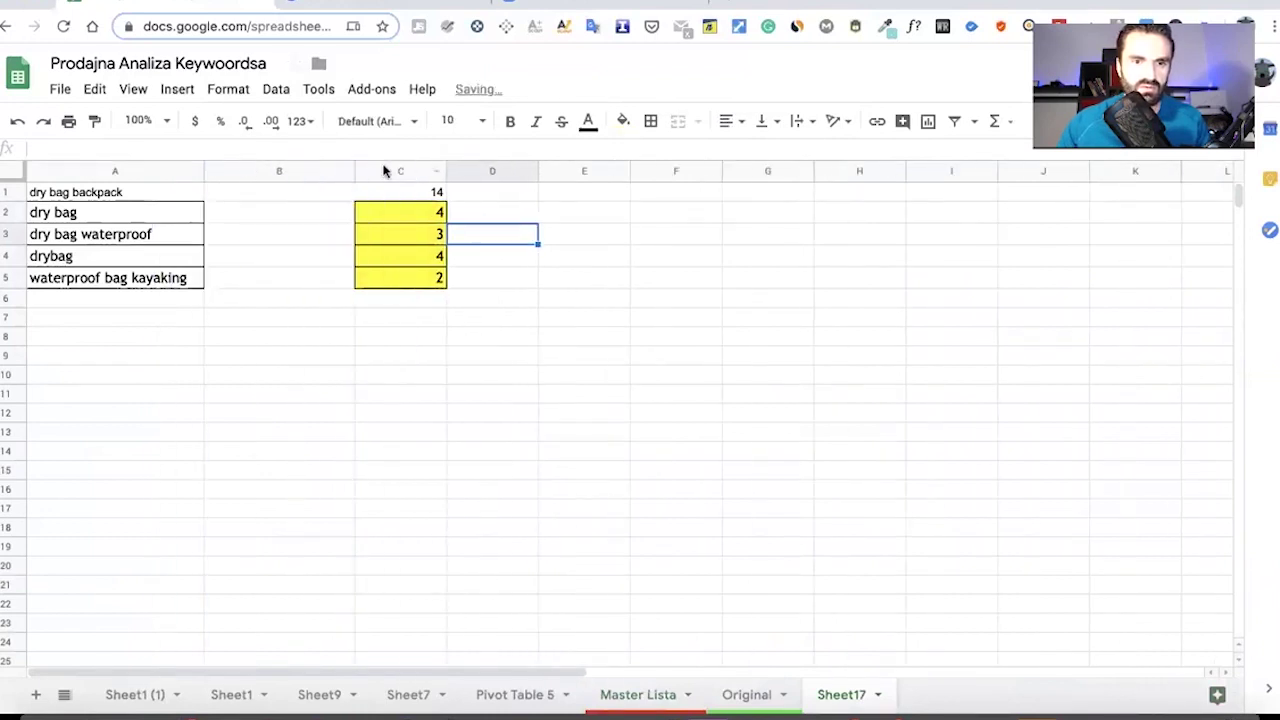
left_click(397, 171)
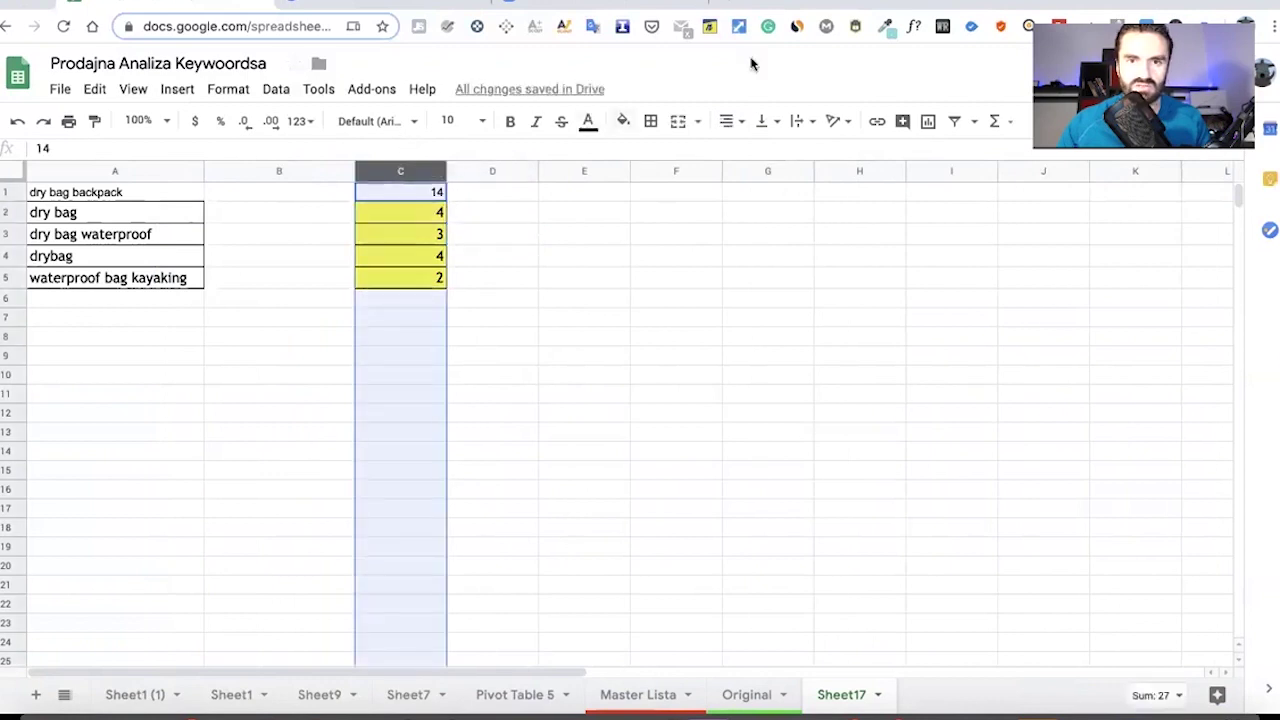
left_click(623, 121)
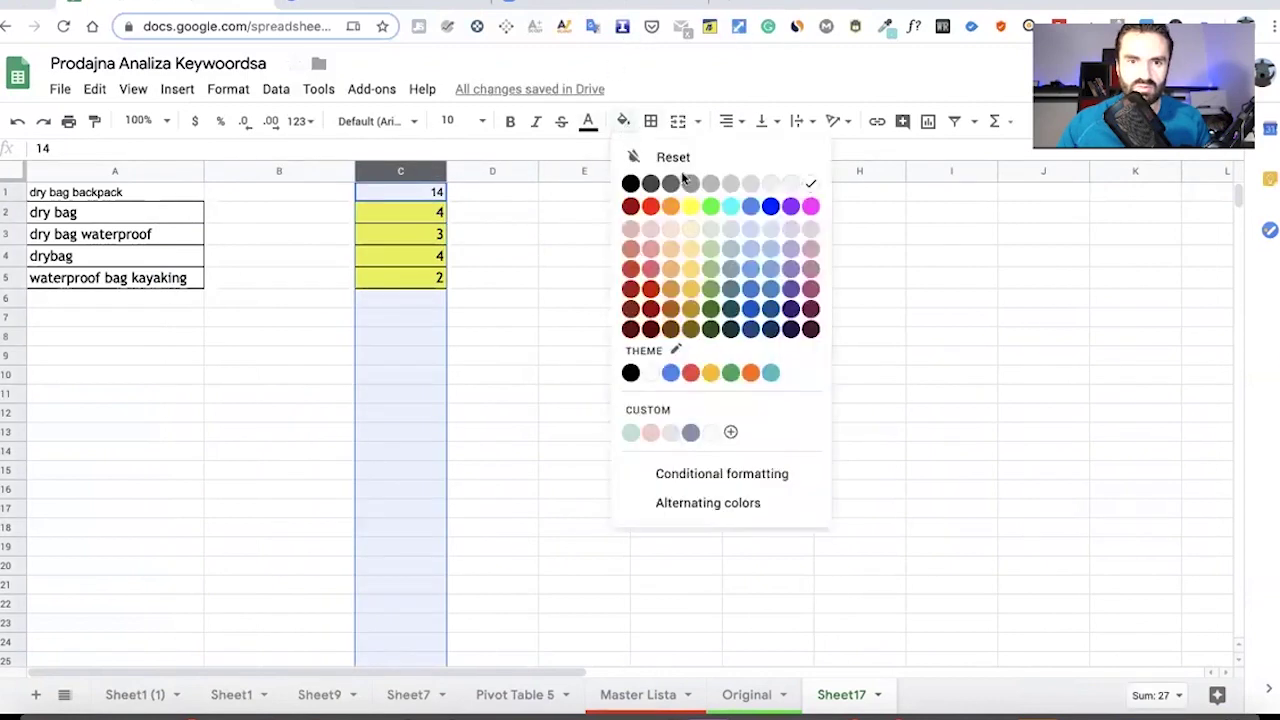
left_click(645, 157)
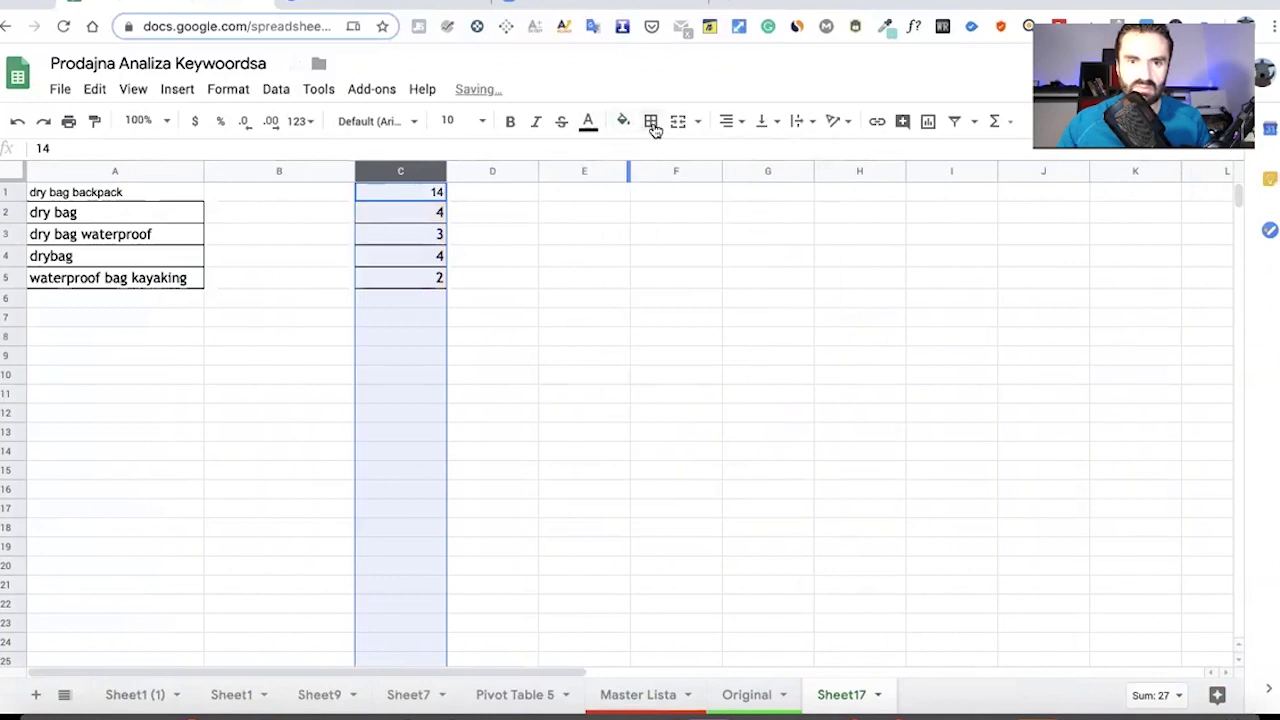
Remove all cell borders from columns C and A in Sheet17.
left_click(651, 122)
left_click(758, 188)
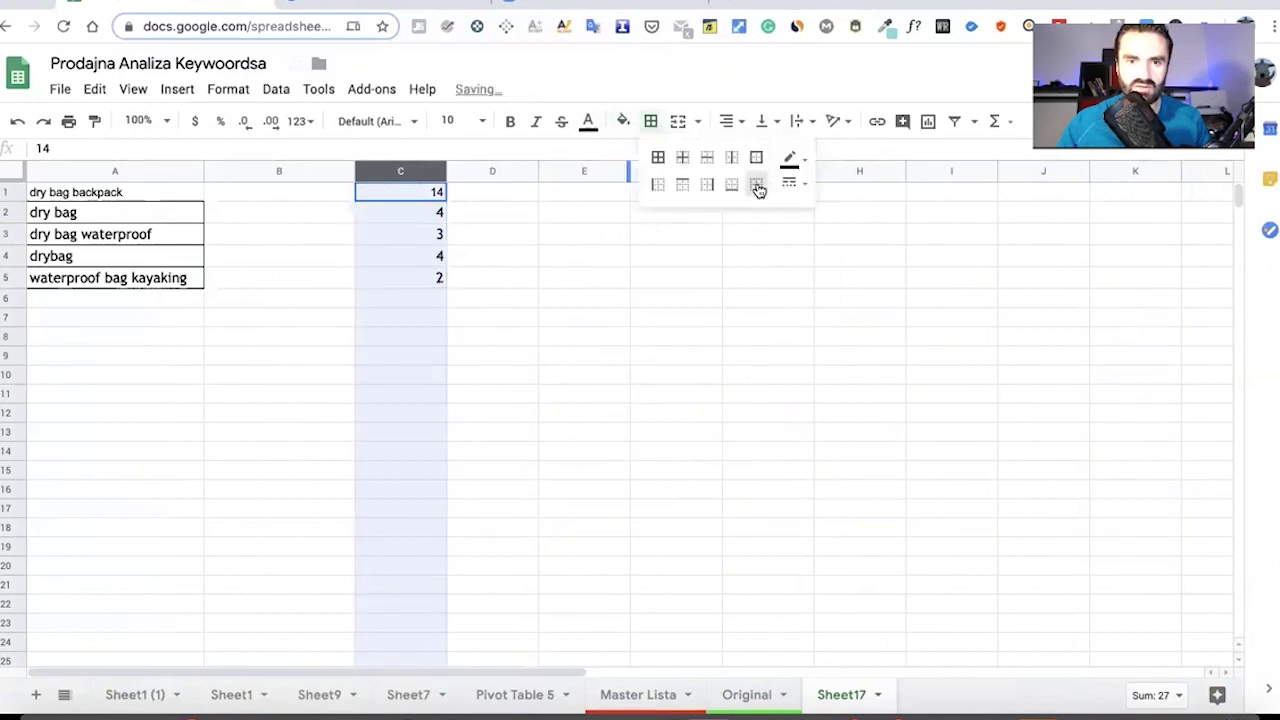
left_click(531, 297)
left_click(80, 171)
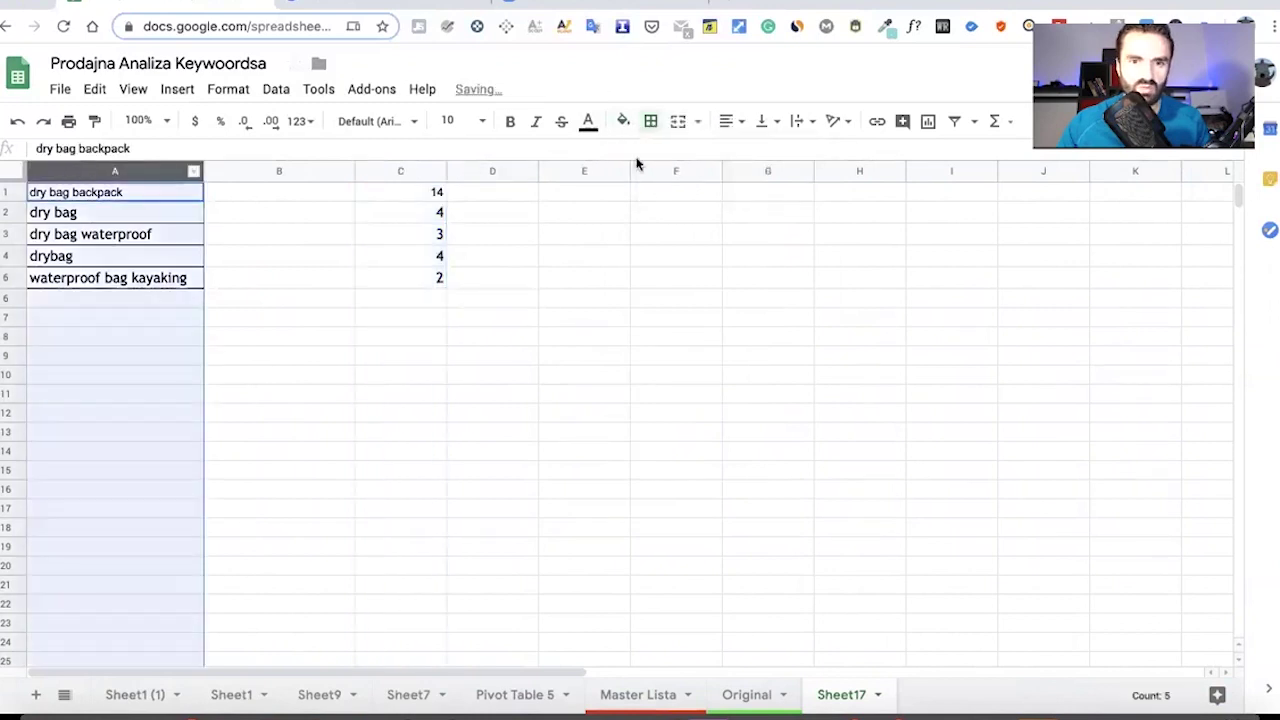
left_click(651, 121)
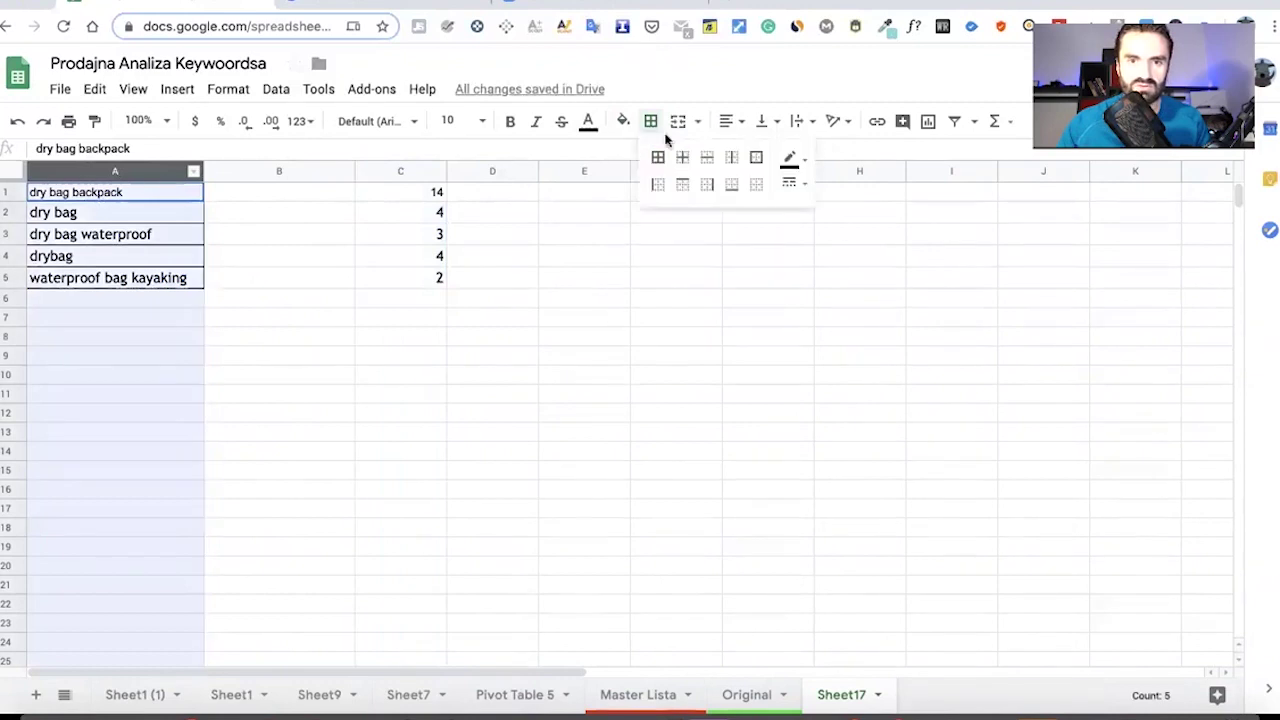
left_click(760, 184)
left_click(638, 316)
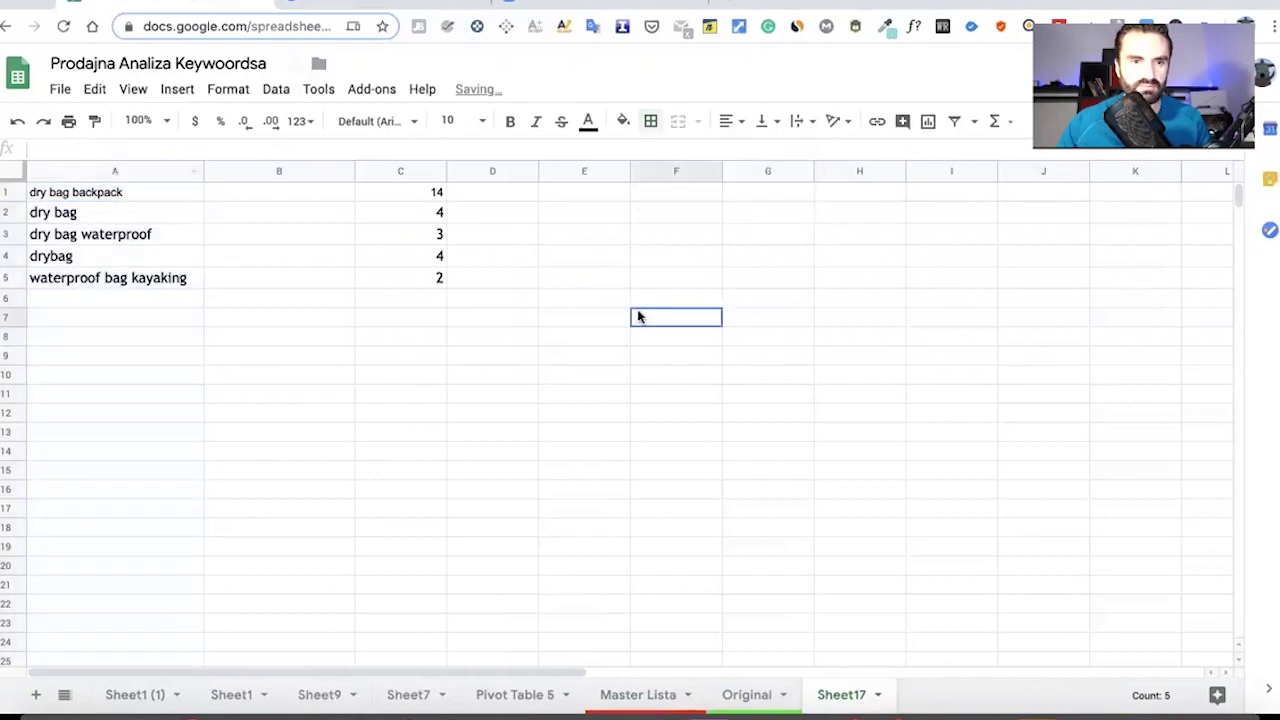
Copy the search volume 2328 for "dry bag backpack" from Master Lista into cell B1 of Sheet17.
left_click(260, 202)
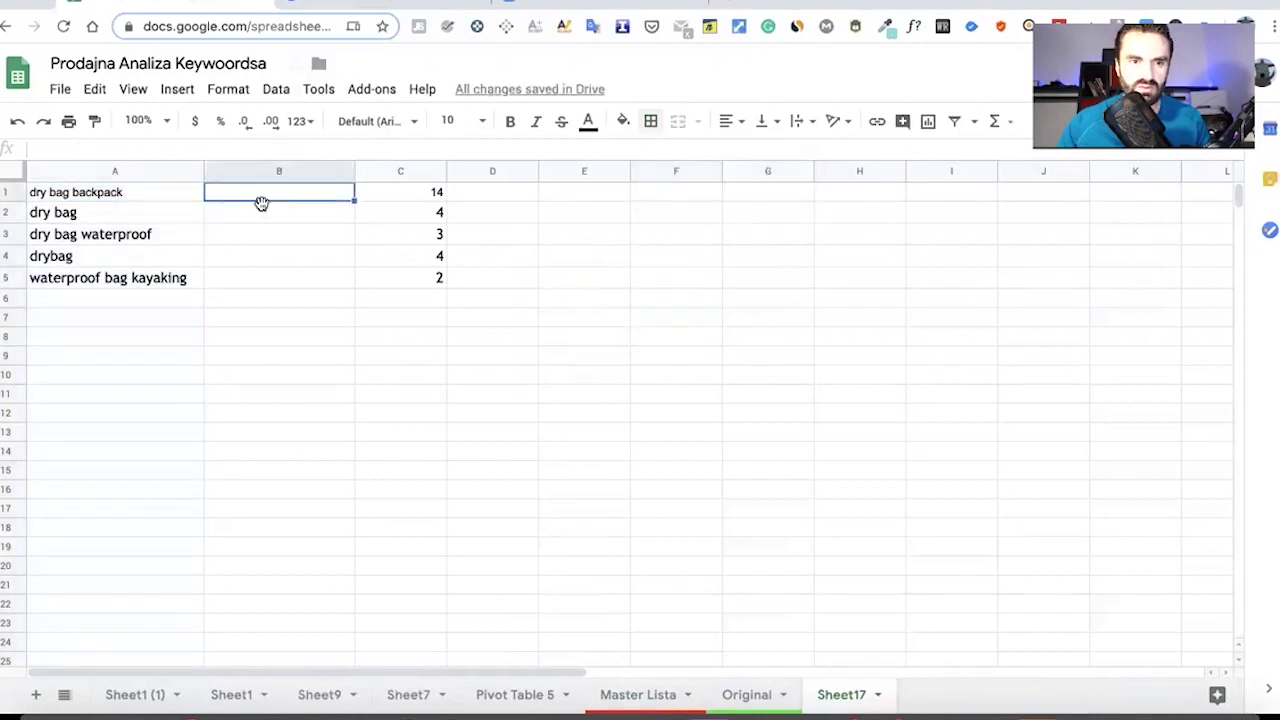
left_click(668, 698)
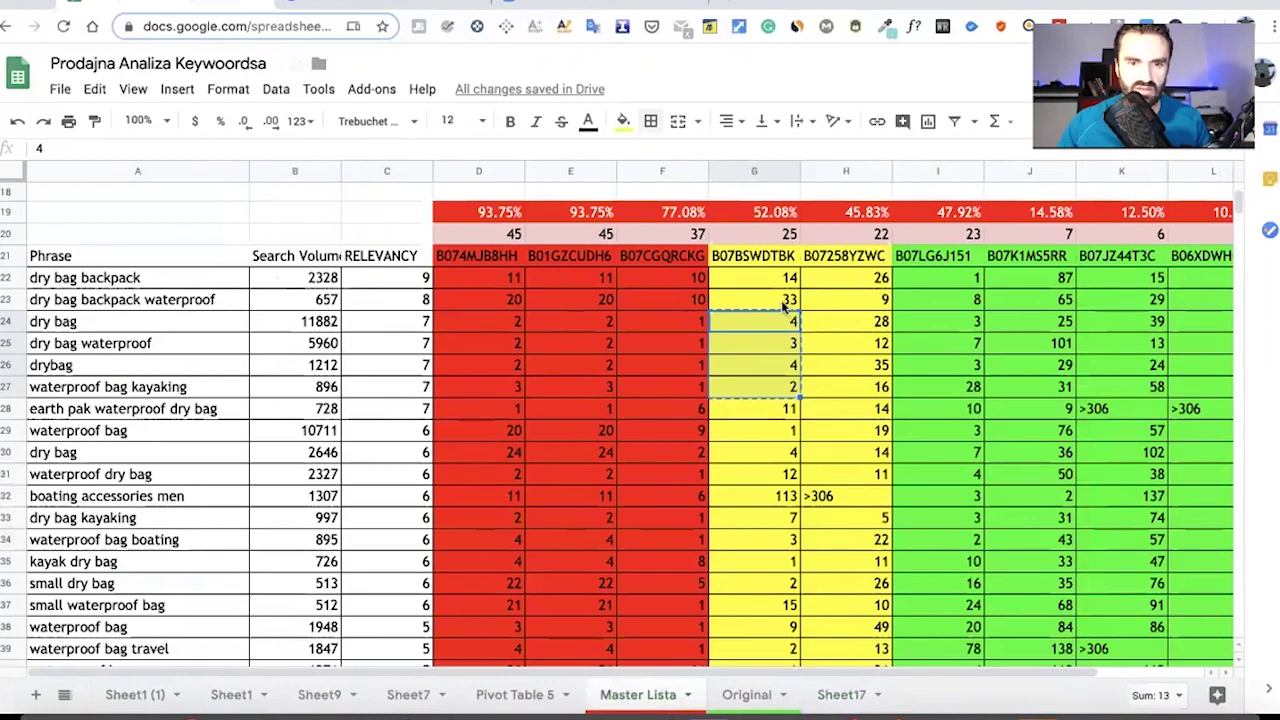
left_click(315, 279)
double_click(315, 279)
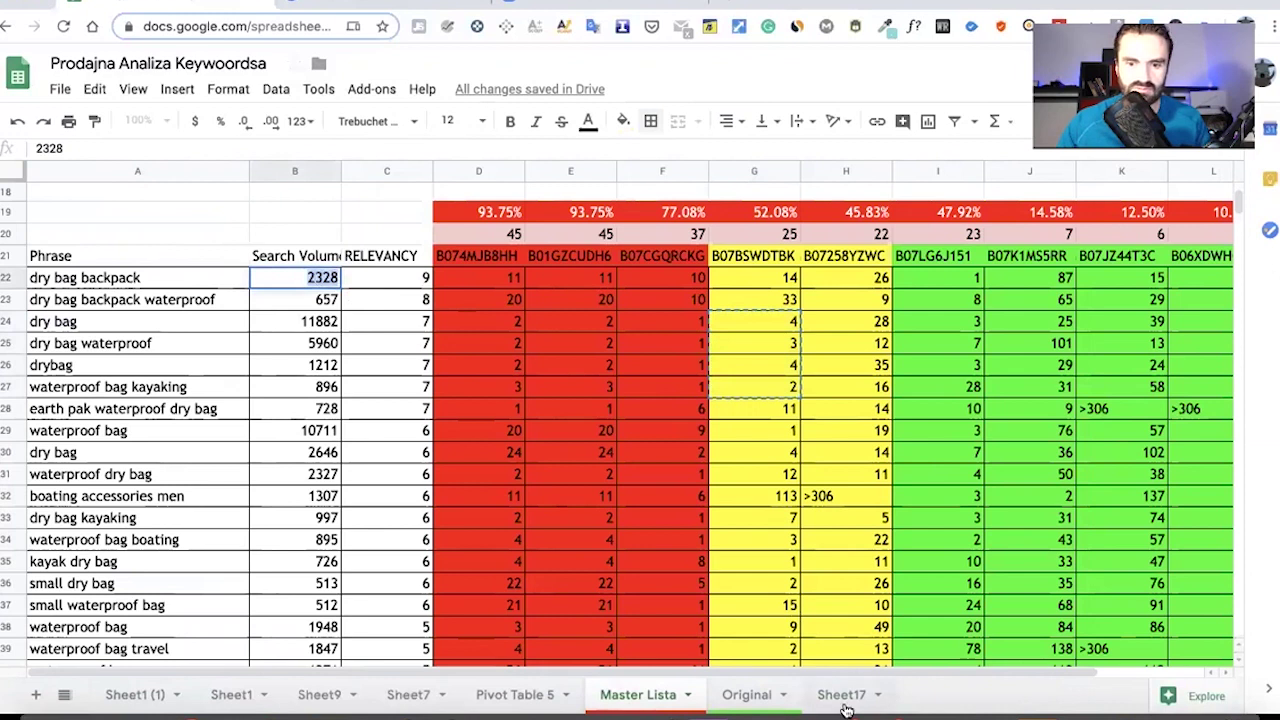
left_click(844, 704)
double_click(287, 188)
key("ctrl+v")
left_click(348, 302)
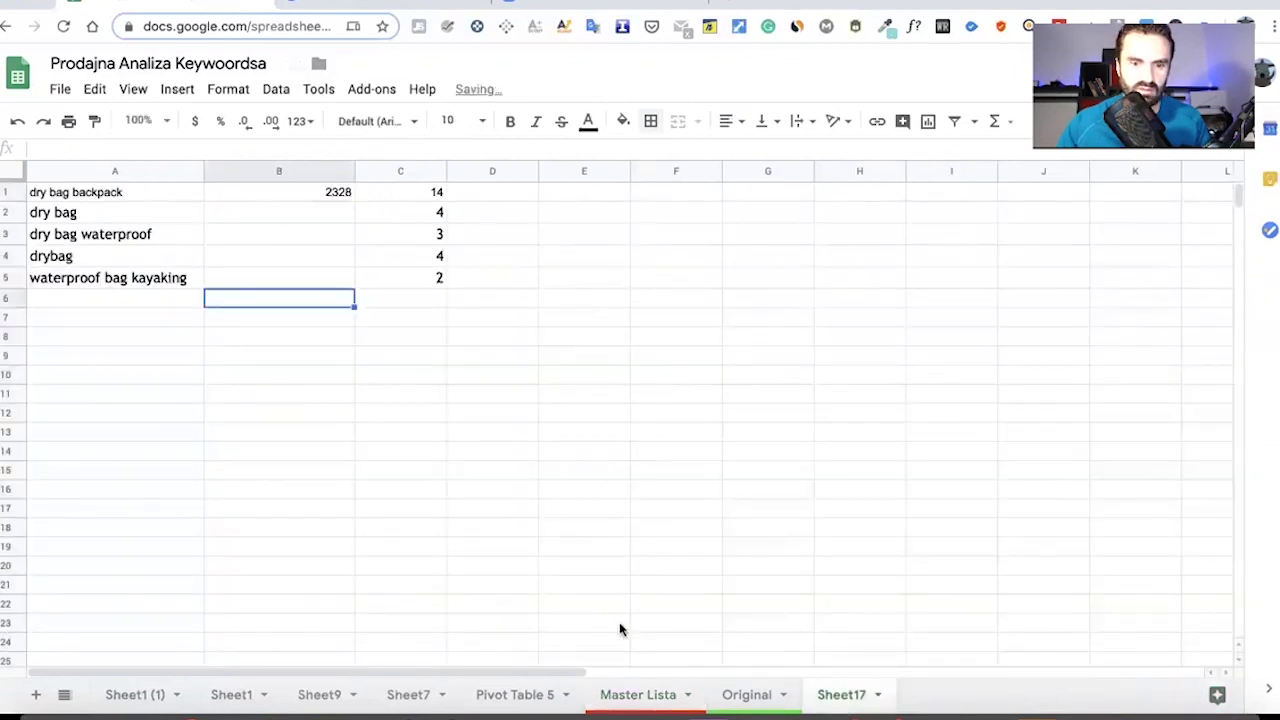
Copy the four search volumes for "dry bag" to "waterproof bag kayaking" (B24:B27) from Master Lista into Sheet17 starting at B2.
left_click(660, 700)
left_click(304, 329)
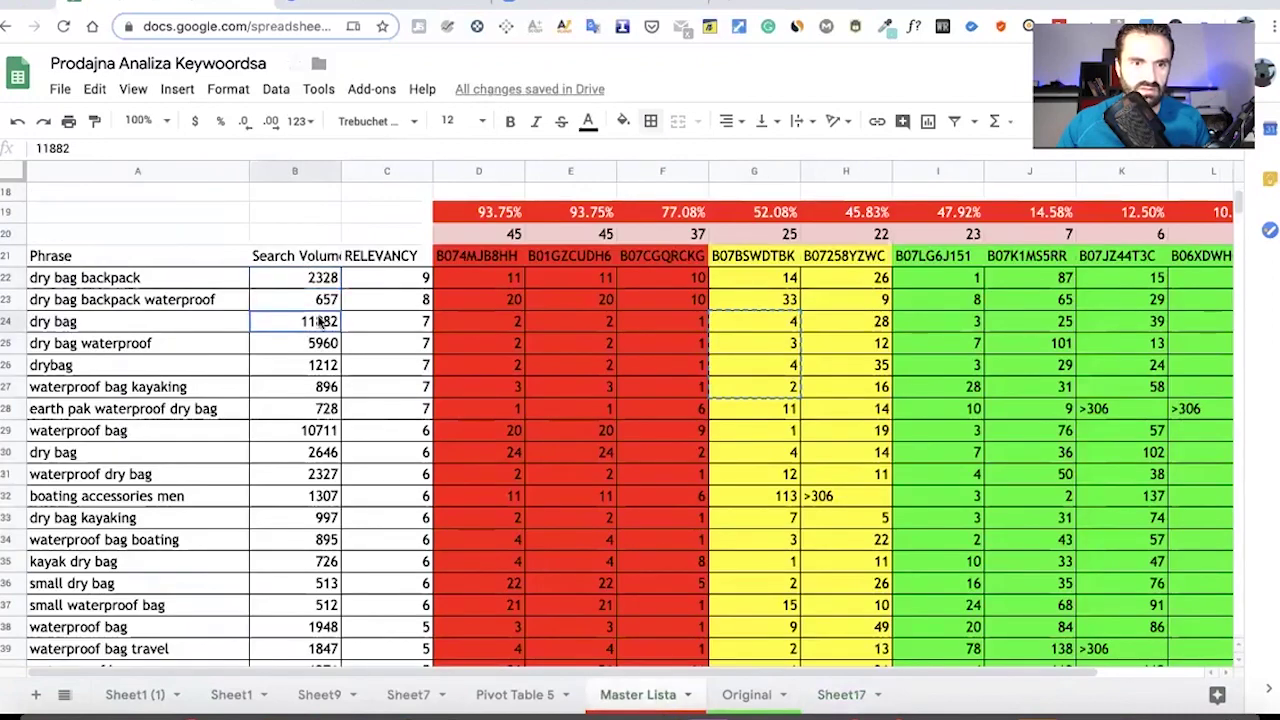
left_click(322, 390, "shift")
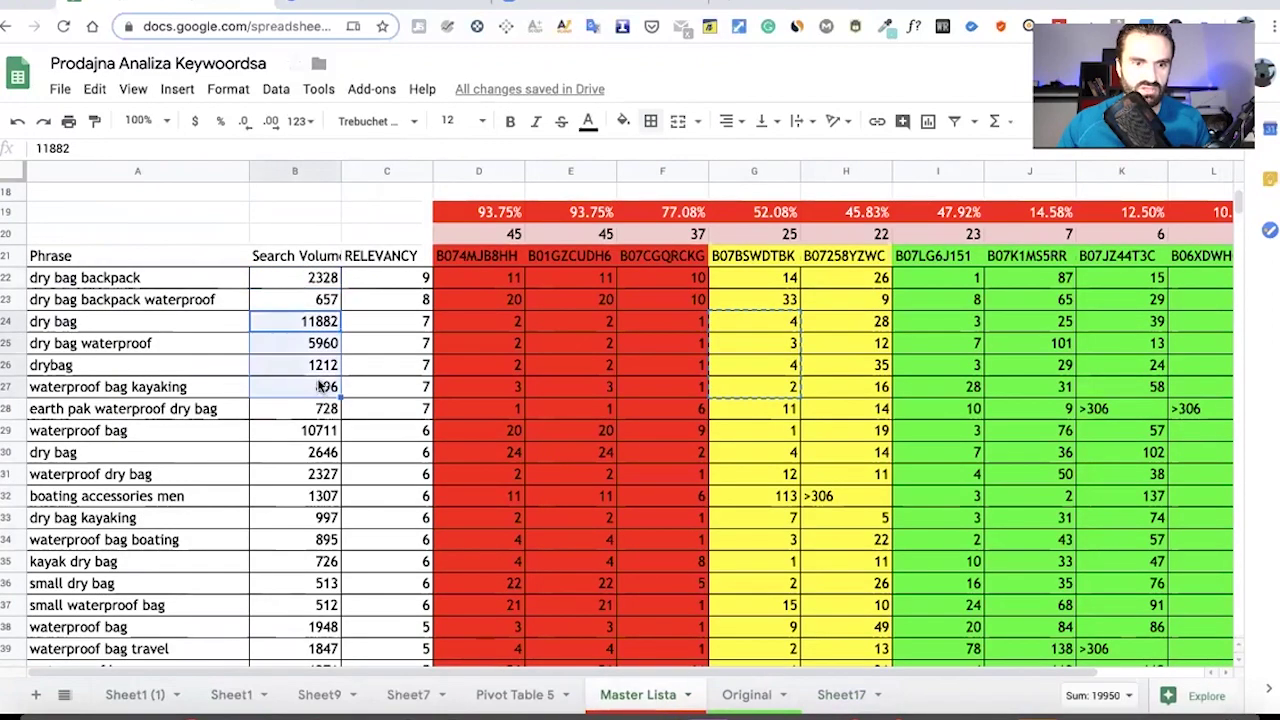
right_click(321, 388)
left_click(426, 145)
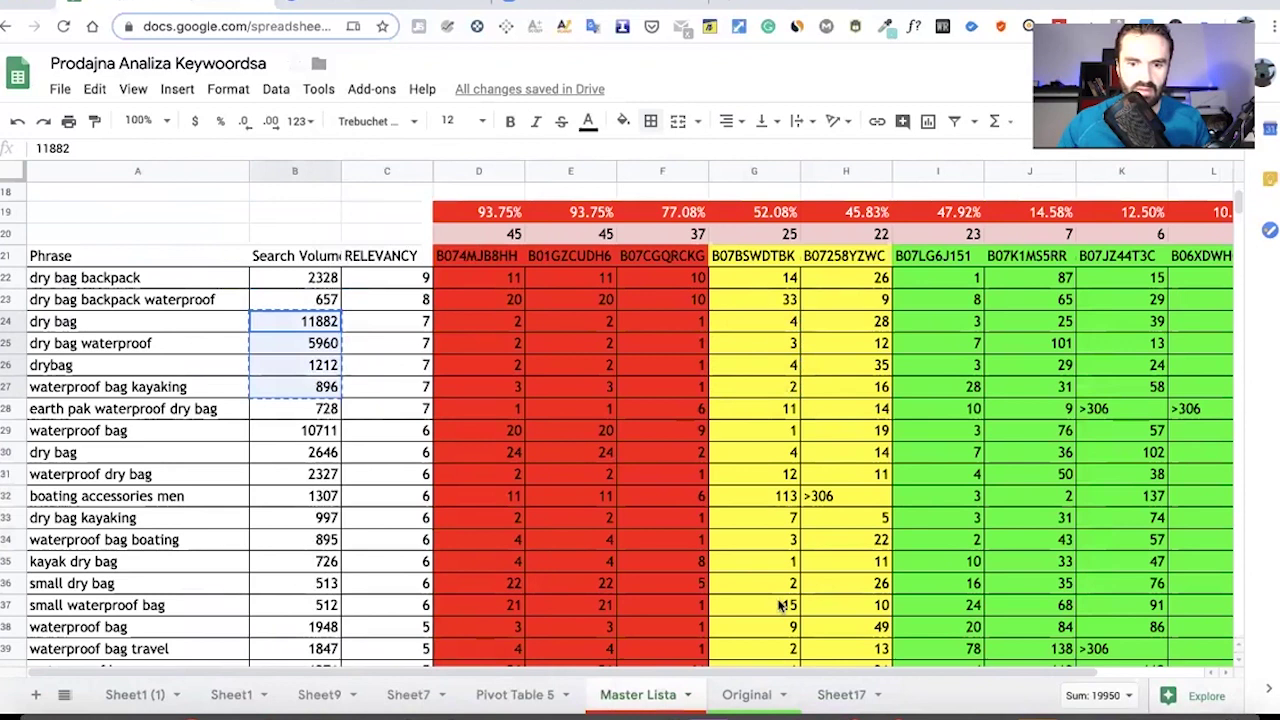
left_click(835, 694)
left_click(305, 216)
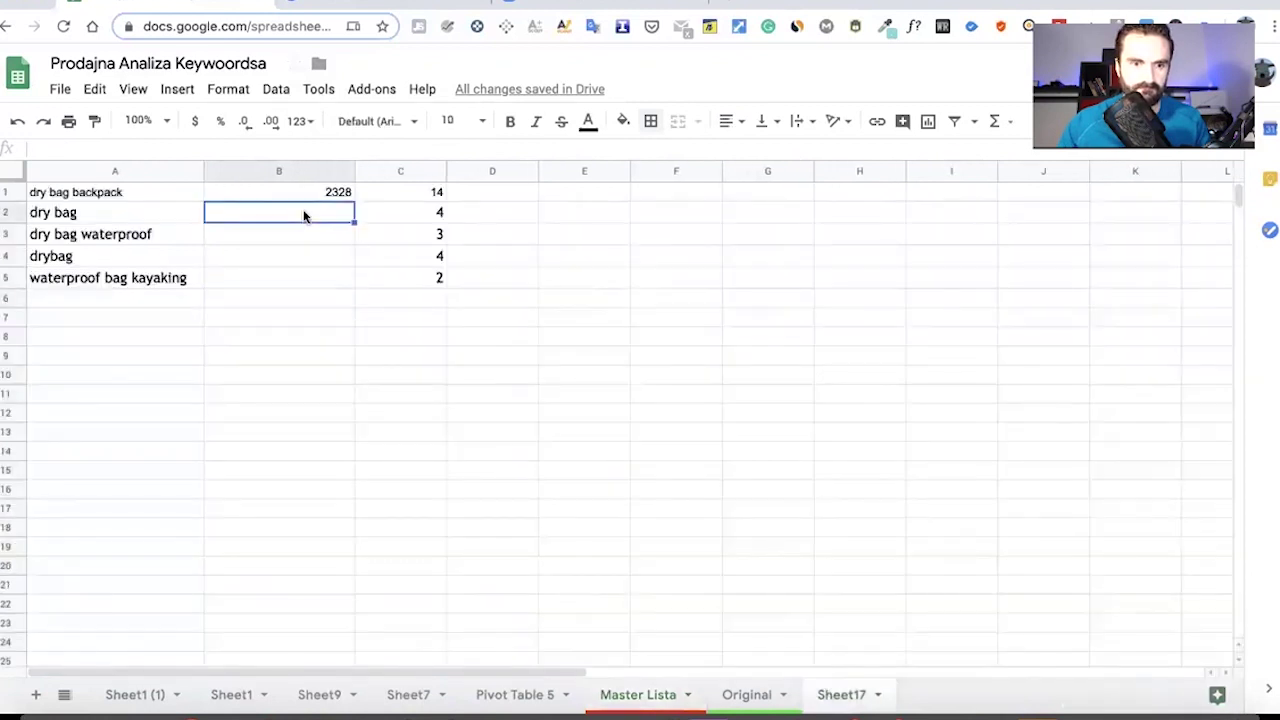
key("ctrl+v")
left_click(557, 297)
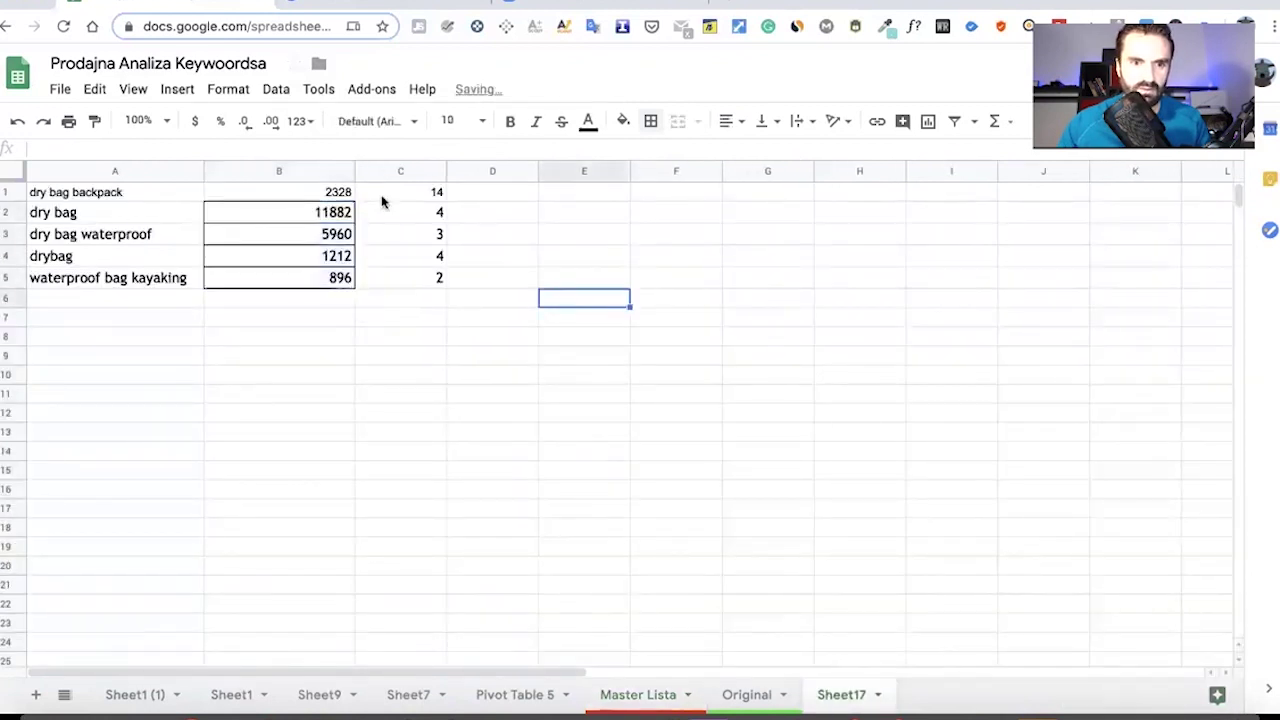
Remove all cell borders from column B in Sheet17.
left_click(313, 166)
left_click(650, 121)
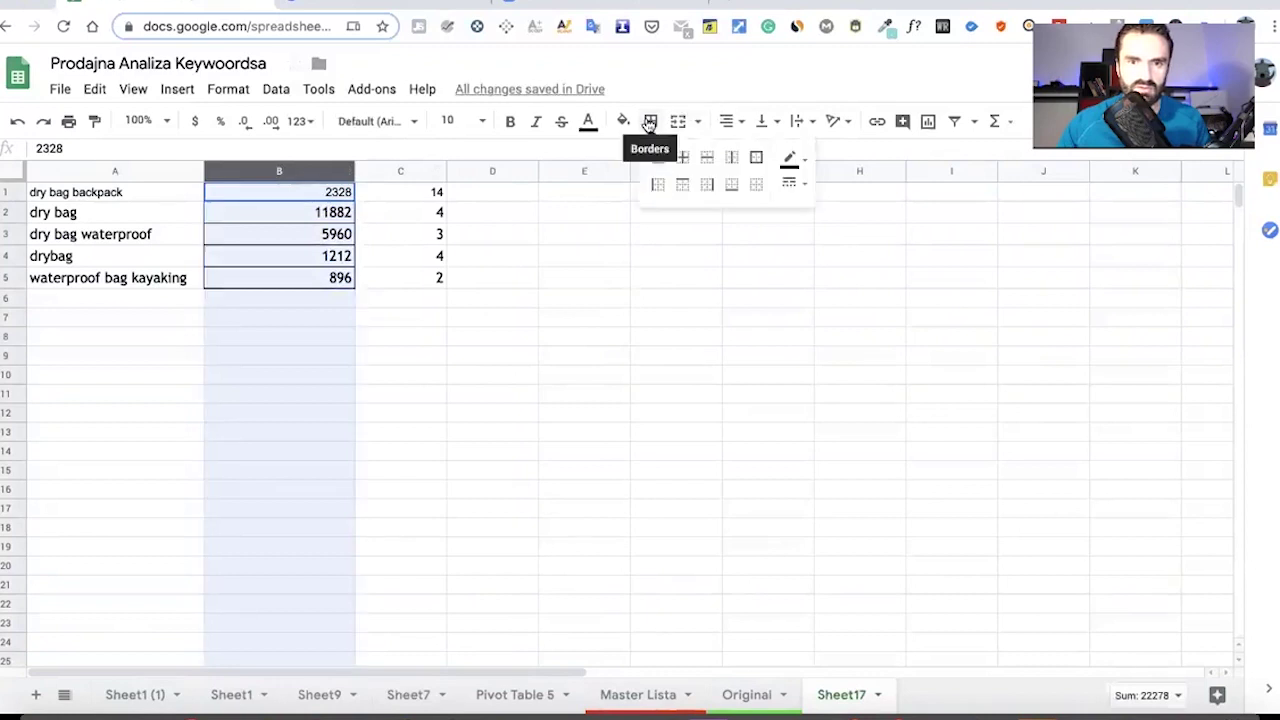
left_click(756, 183)
left_click(609, 316)
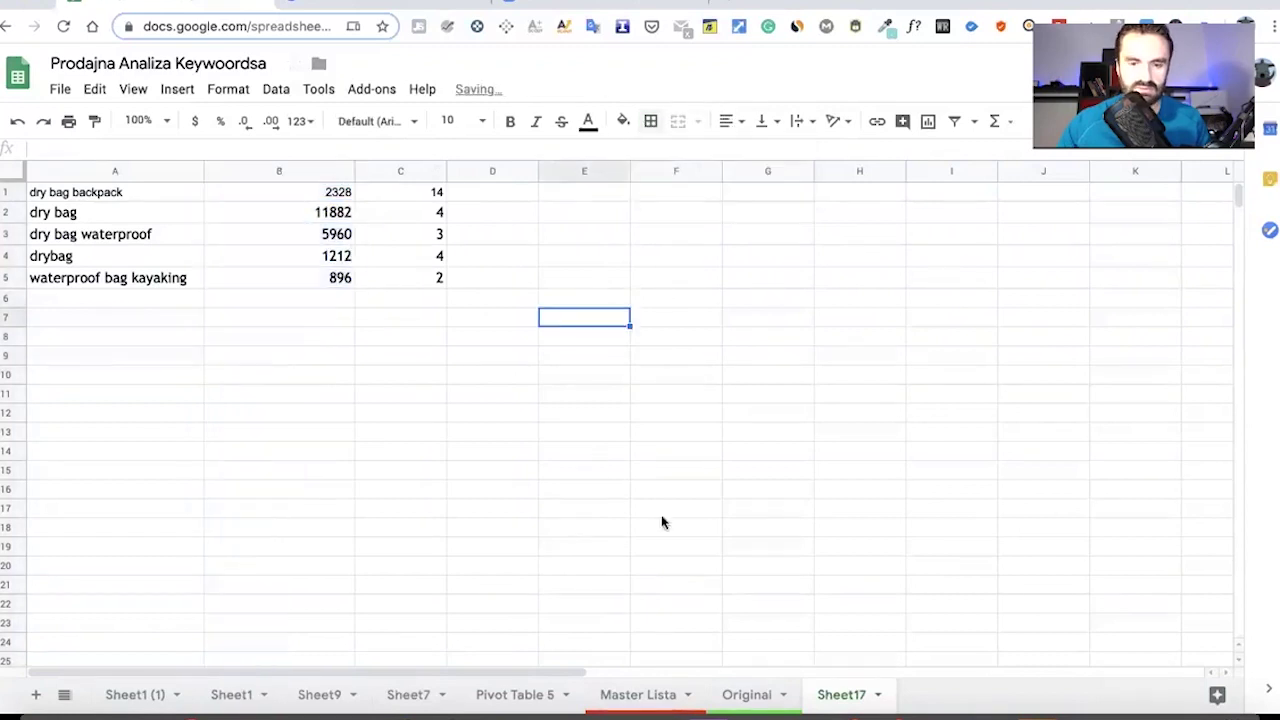
Copy the five keywords in A1:A5 of Sheet17 over the KW1 to KW5 placeholders in Original, starting at A3.
left_click(758, 702)
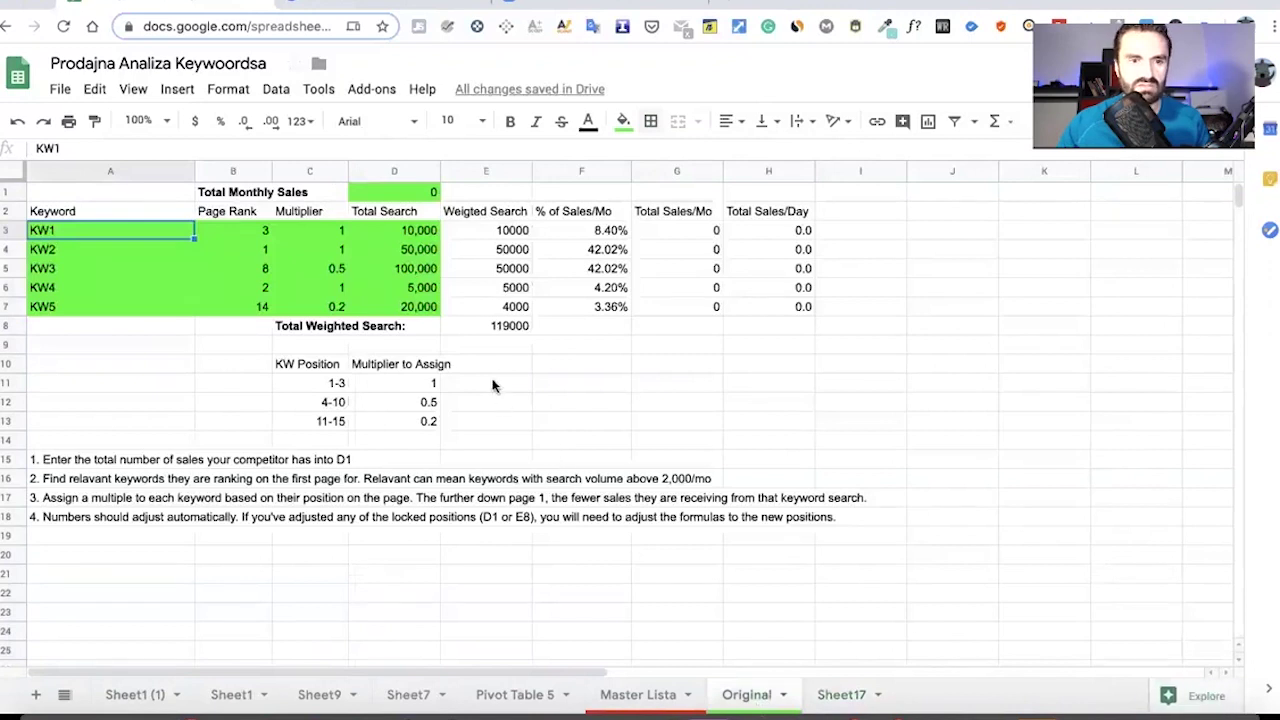
left_click(59, 306)
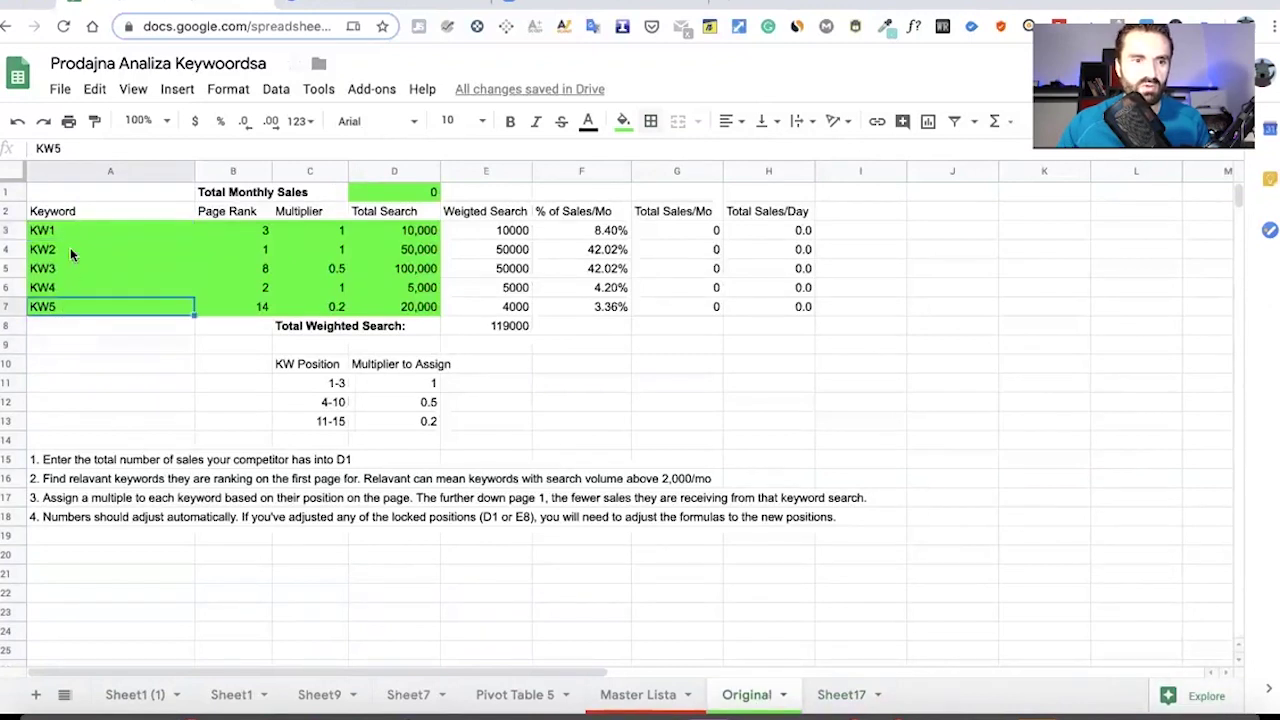
left_click(72, 233, "shift")
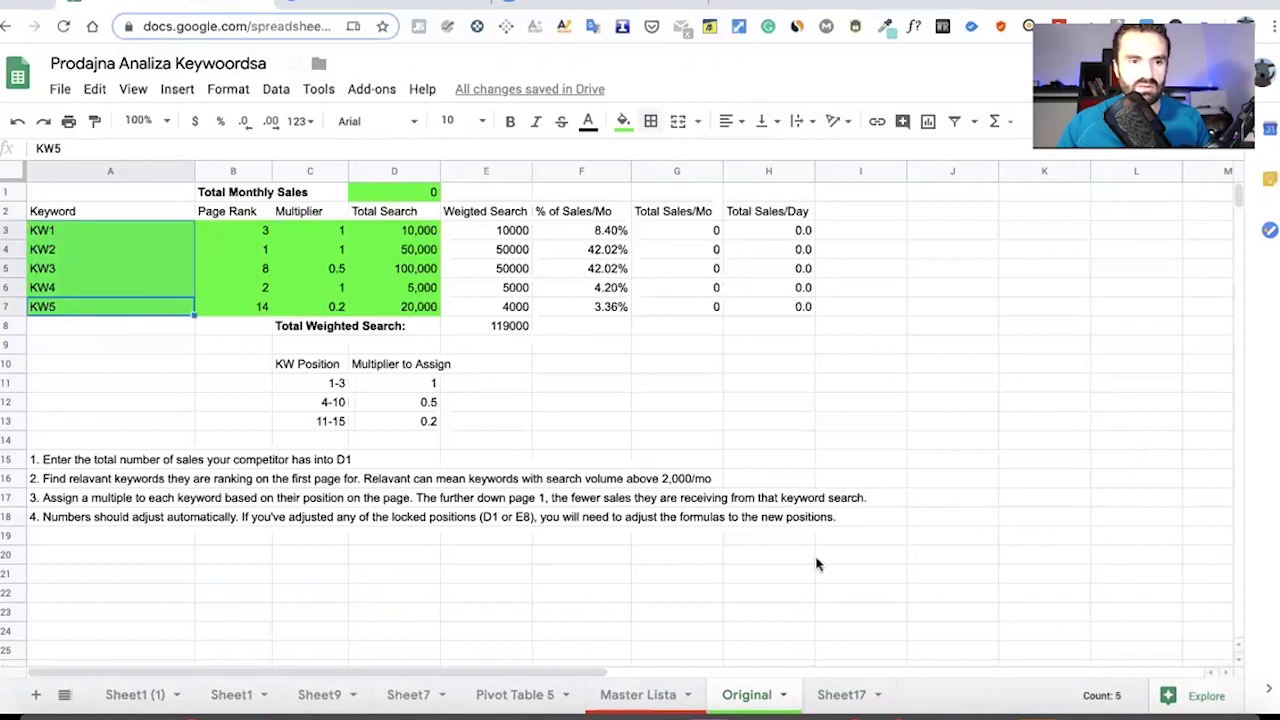
left_click(840, 698)
left_click(72, 277)
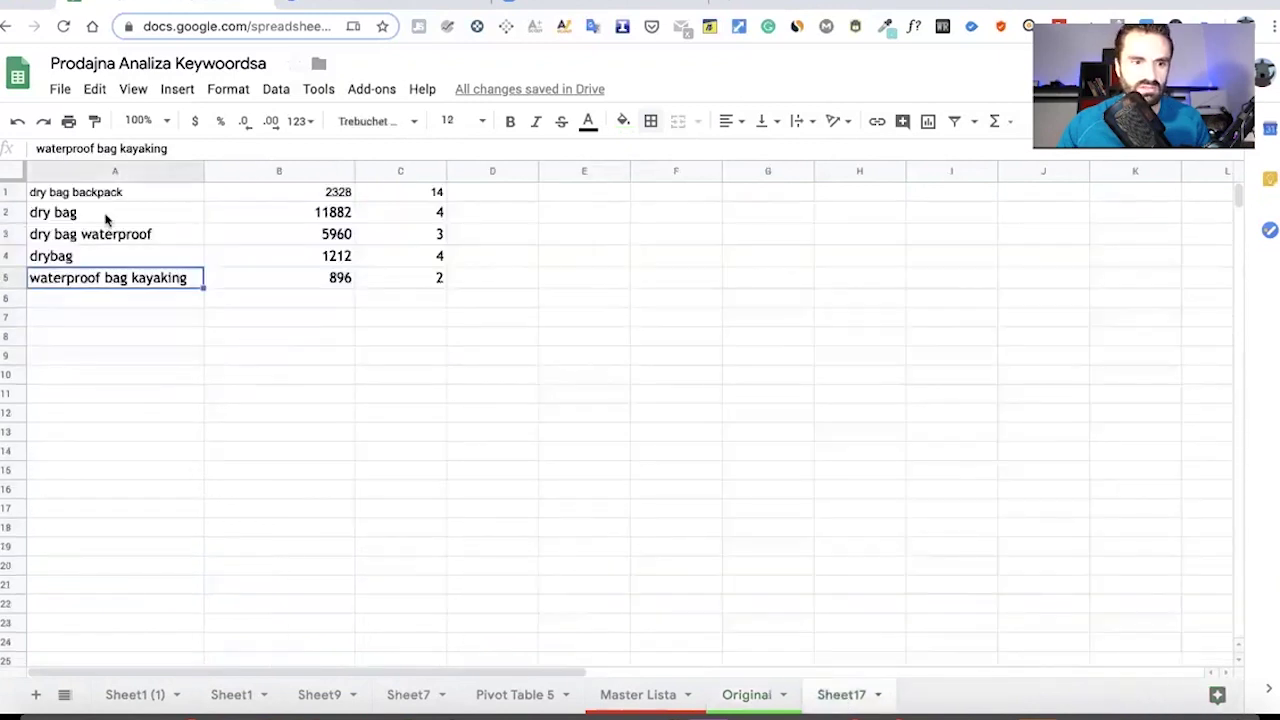
left_click(106, 191, "shift")
right_click(104, 194)
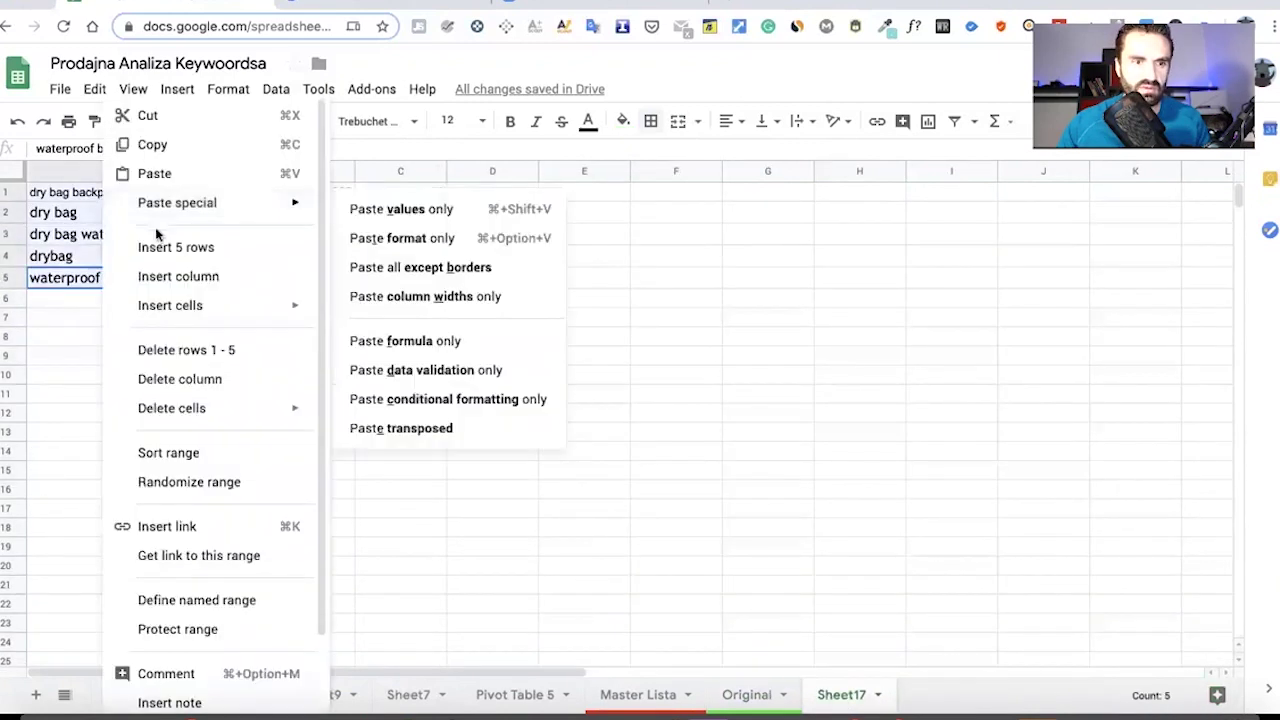
left_click(166, 145)
left_click(748, 698)
left_click(88, 230)
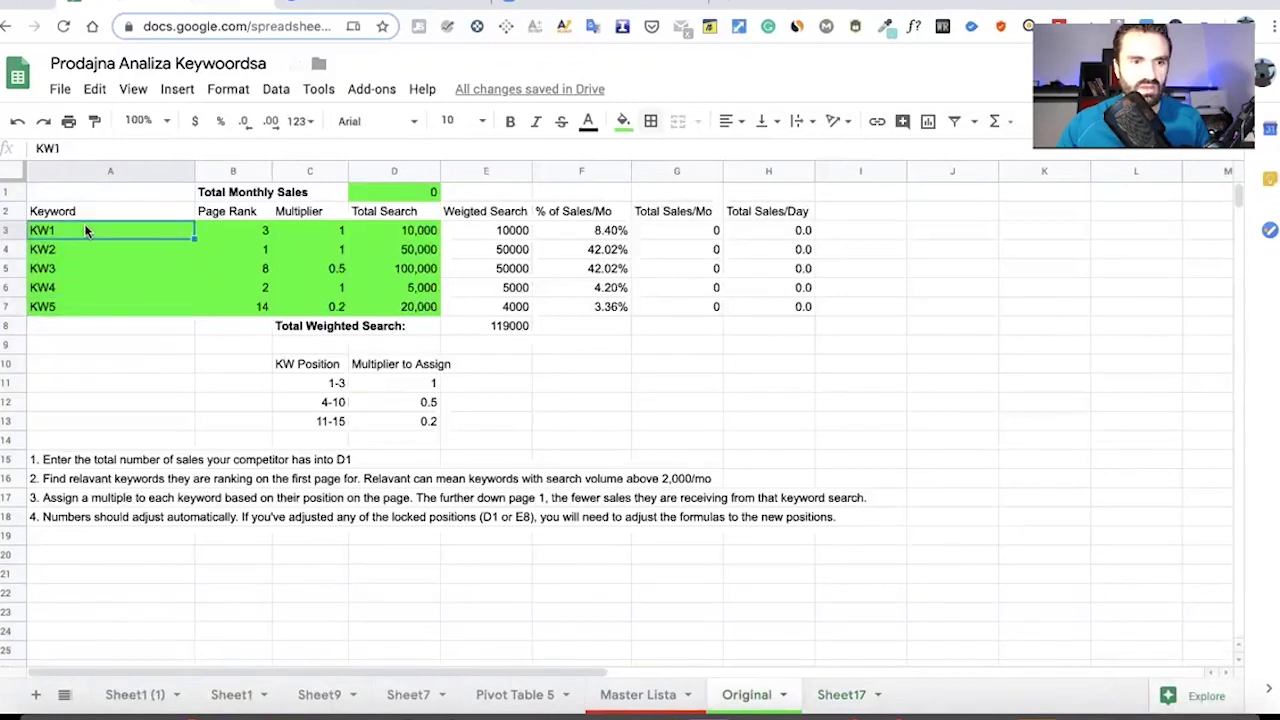
double_click(81, 227)
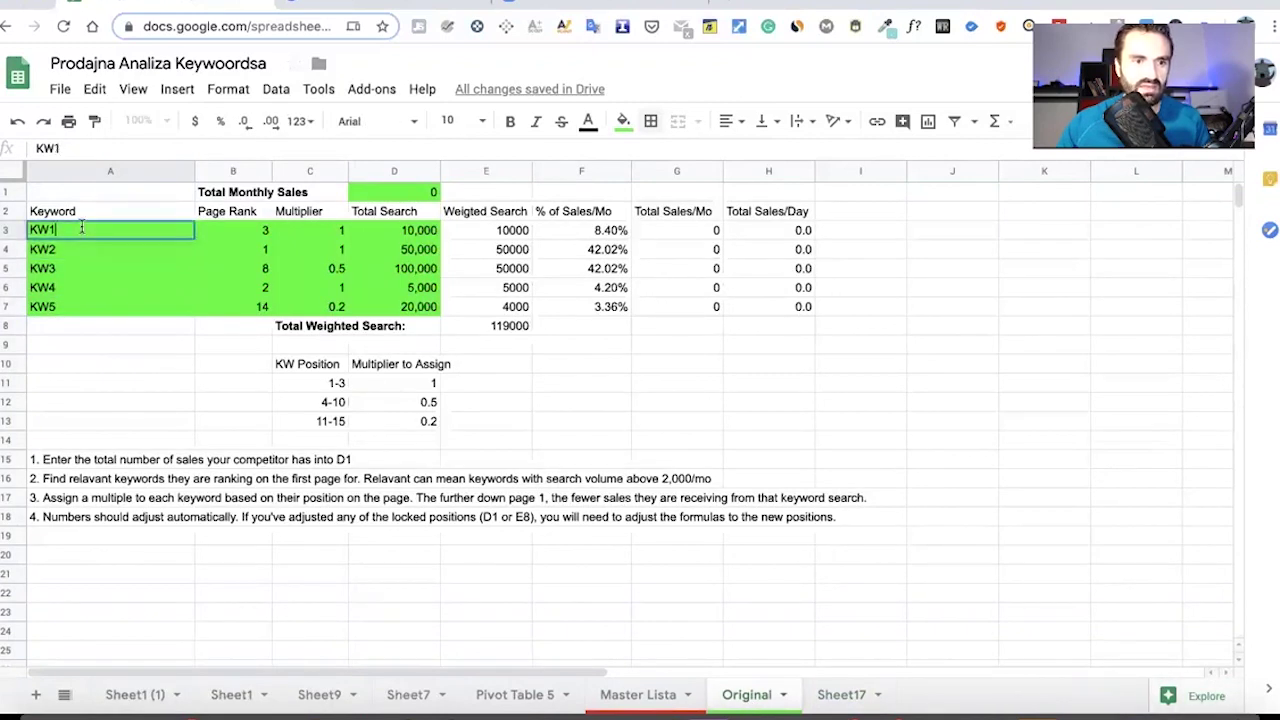
left_click(81, 244)
left_click(84, 236)
key("ctrl+v")
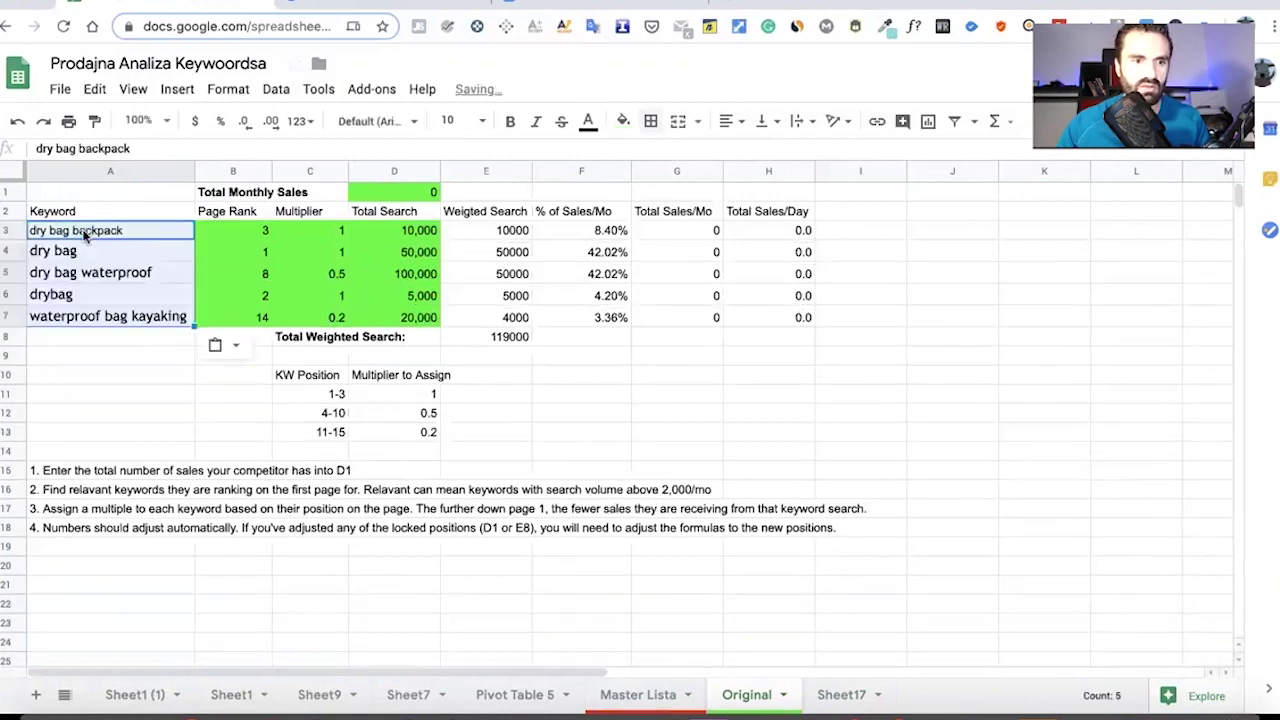
Copy the five ranks in C1:C5 of Sheet17 into the Page Rank column of Original, starting at B3.
left_click(838, 694)
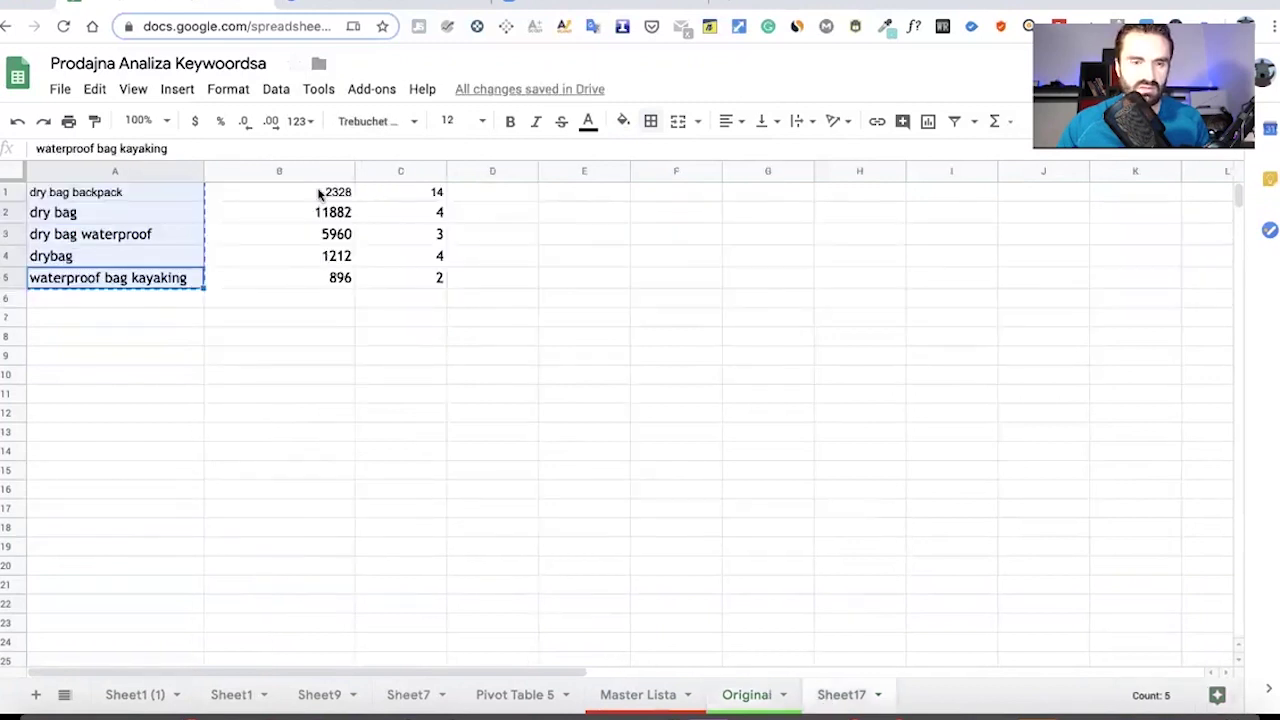
left_click(428, 198)
left_click(422, 282, "shift")
left_click(550, 285)
left_click_drag(412, 192, 418, 277)
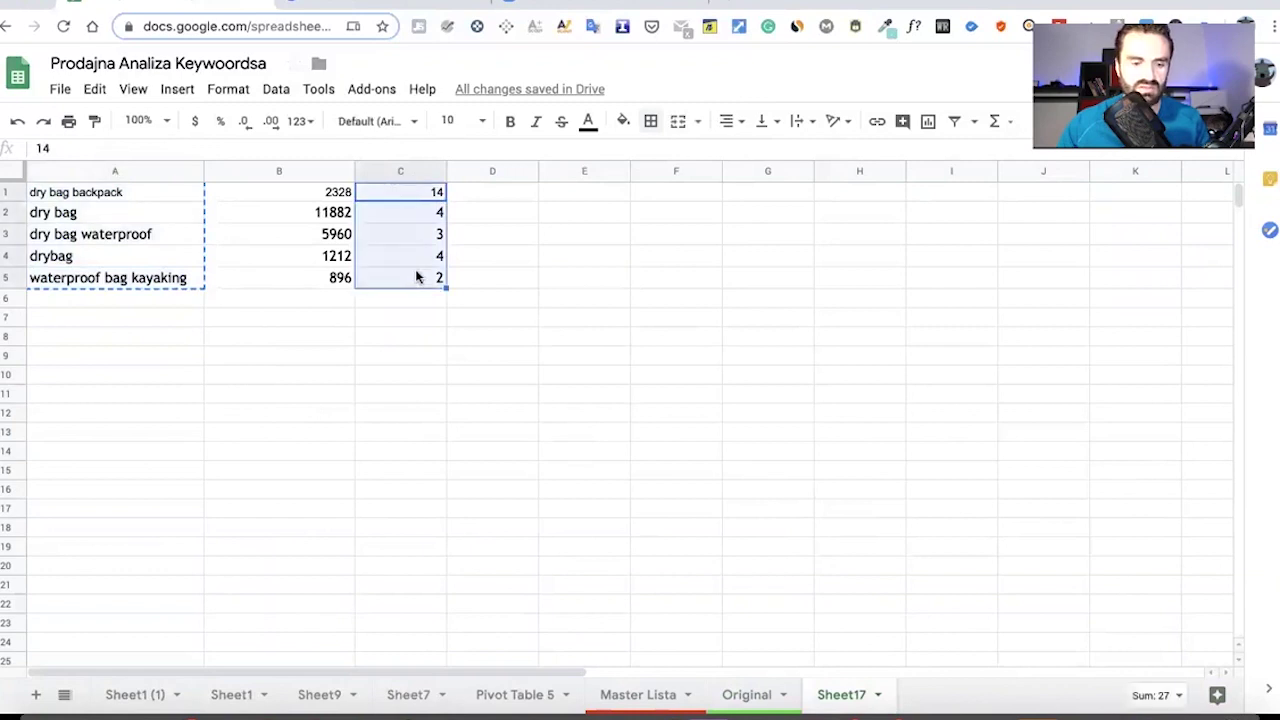
key("ctrl+c")
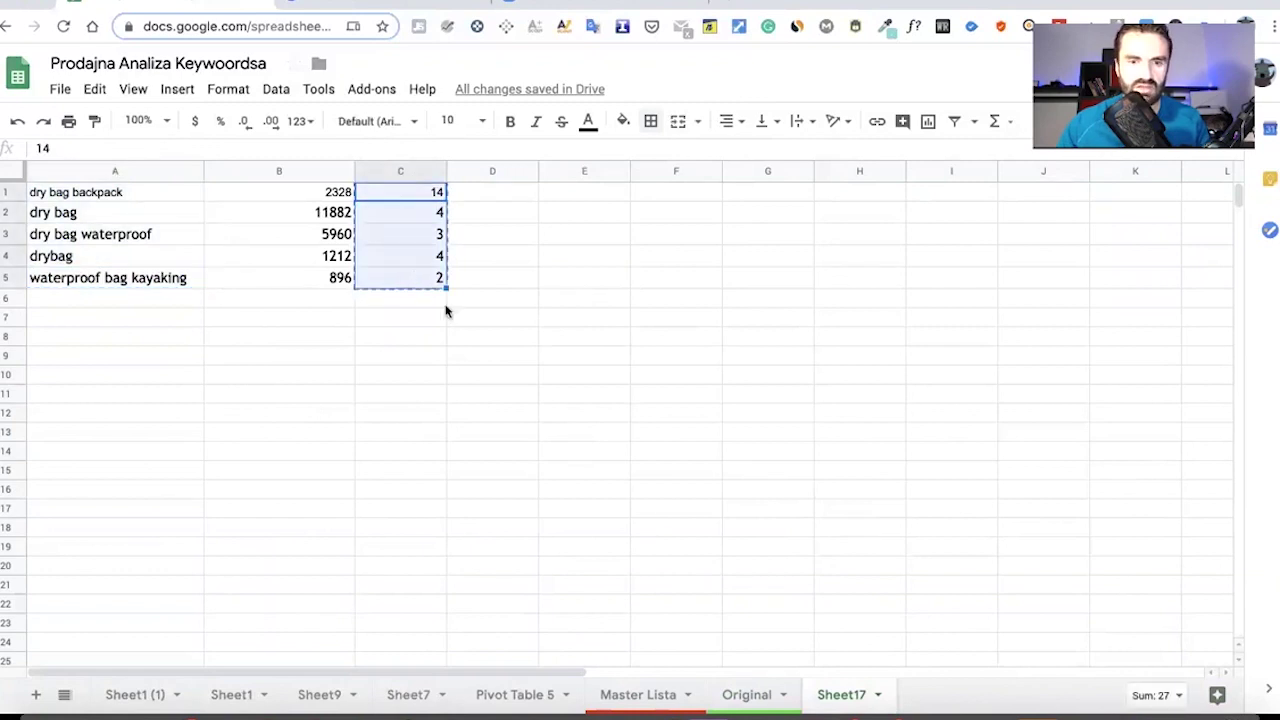
left_click(635, 700)
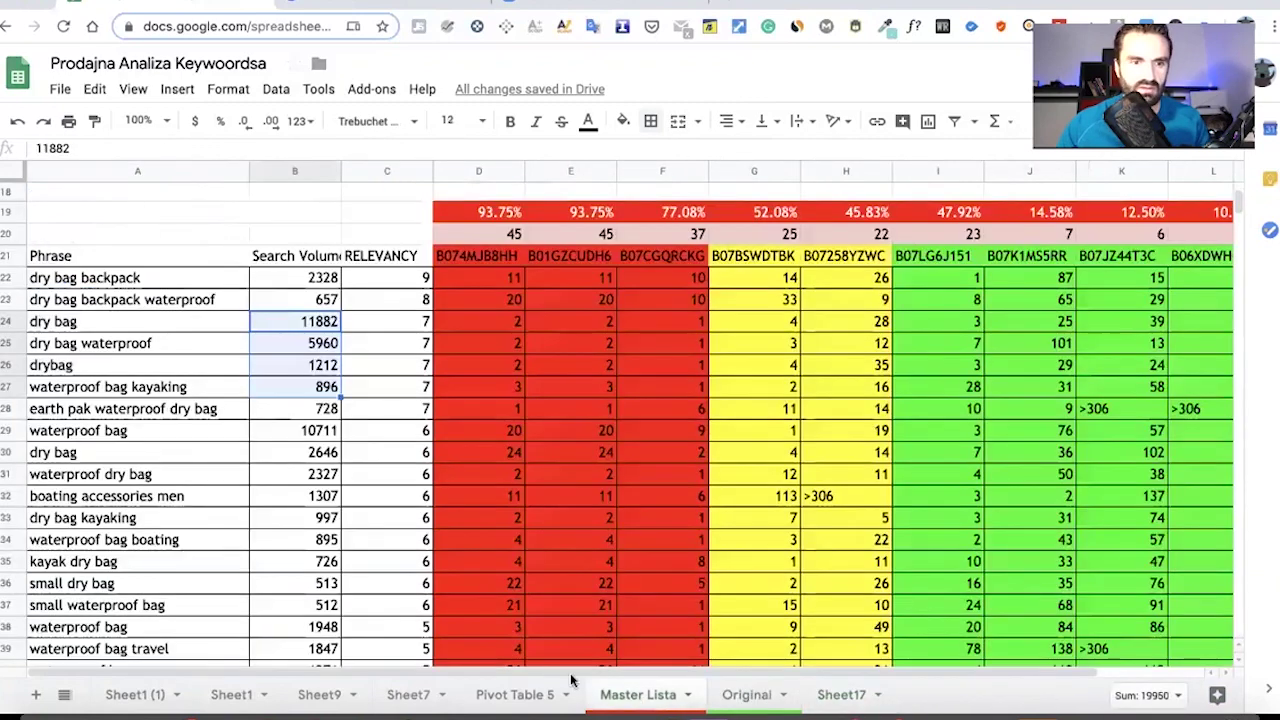
left_click(832, 694)
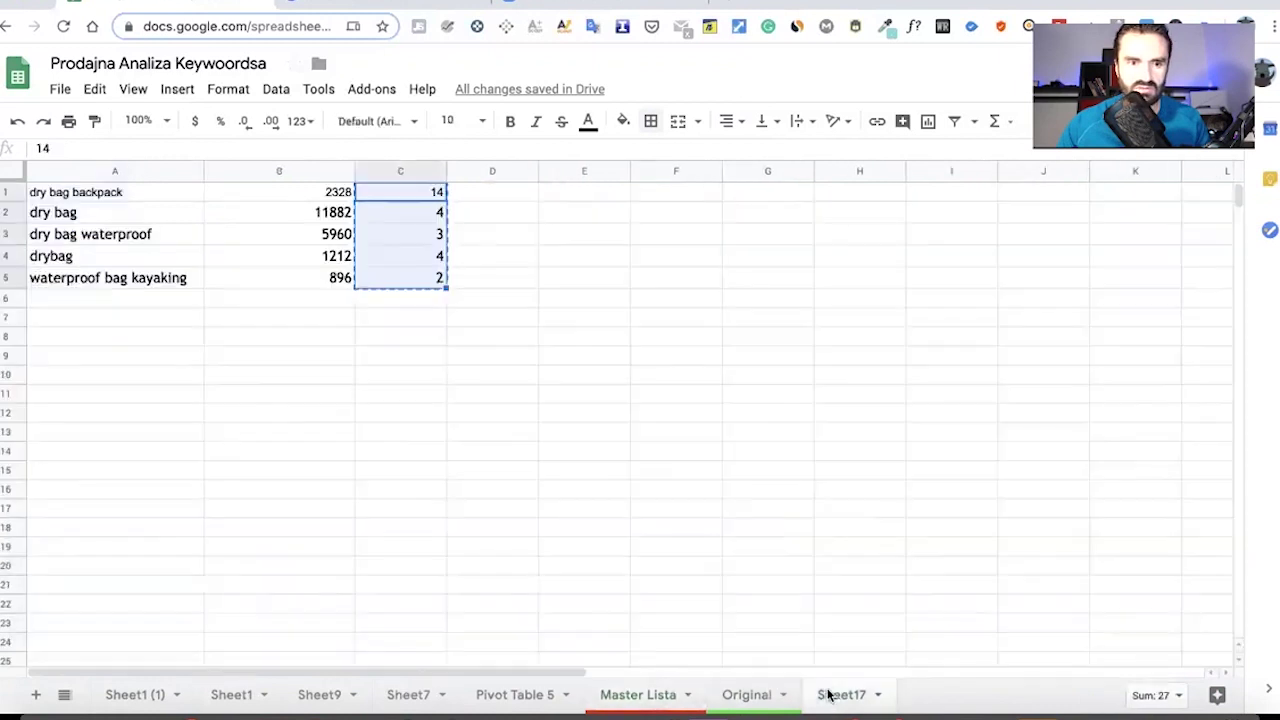
left_click(750, 696)
left_click(230, 232)
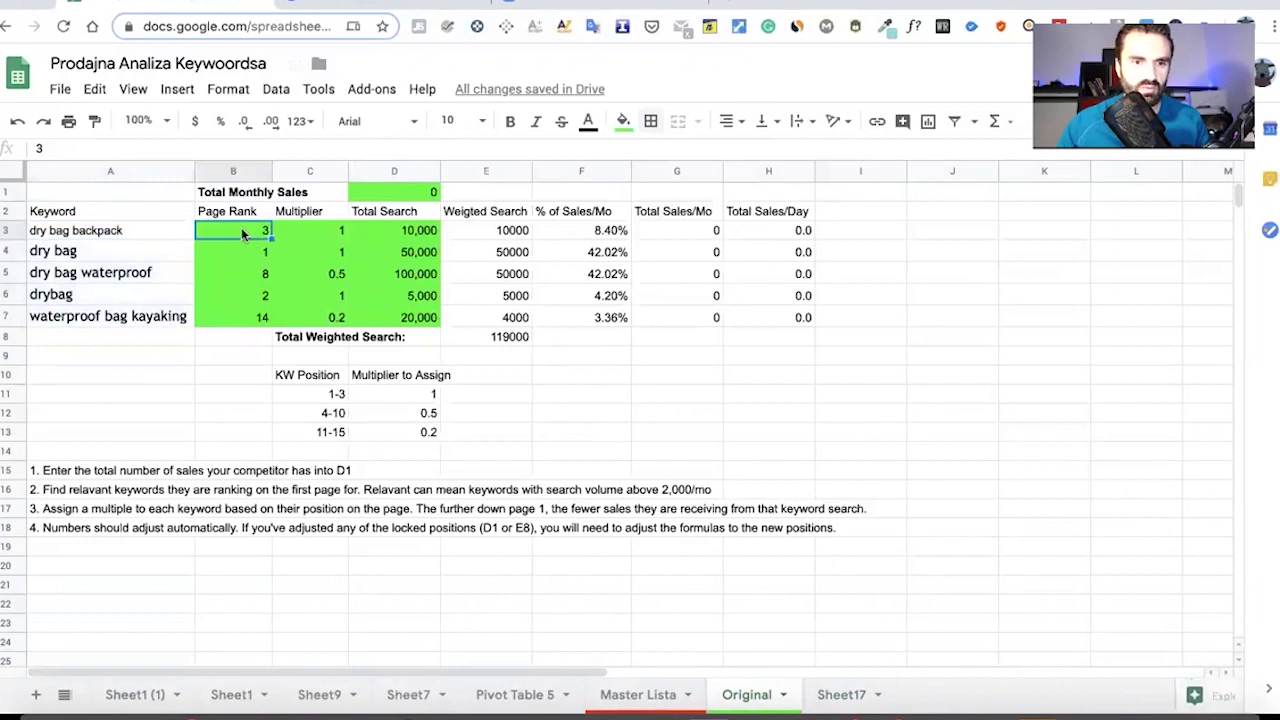
key("ctrl+v")
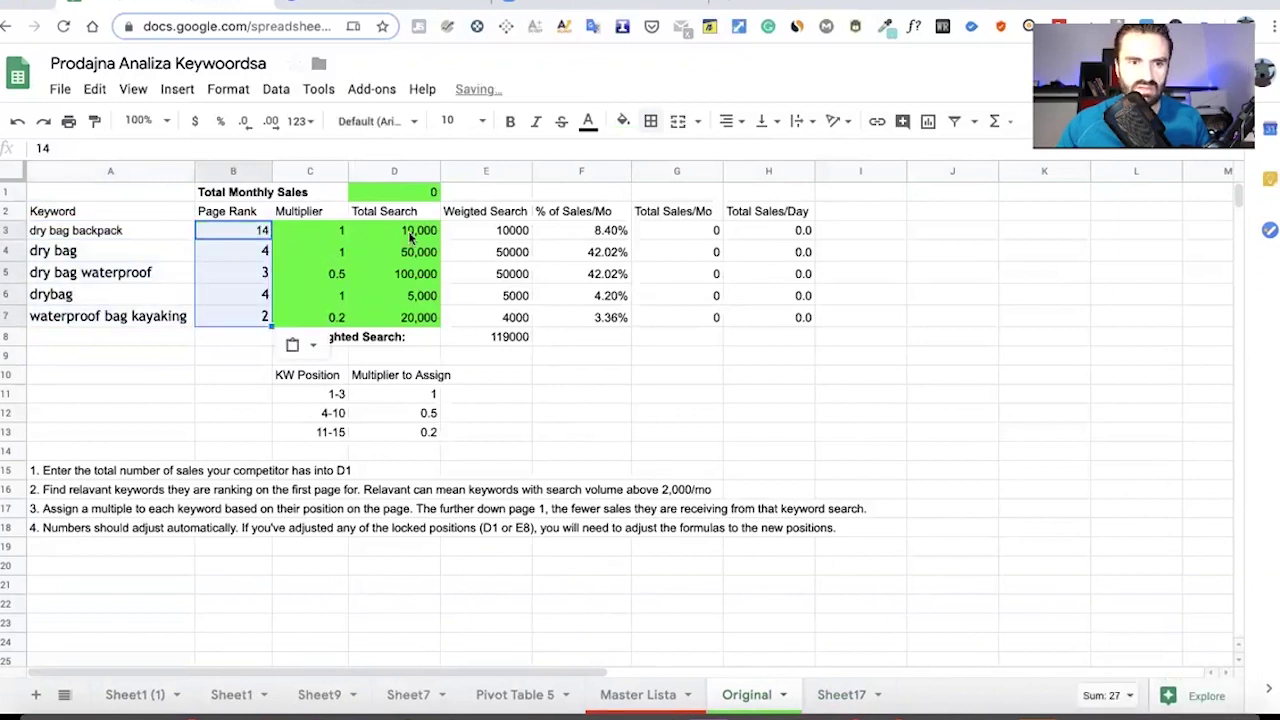
Copy the five search volumes in B1:B5 of Sheet17 into the Total Search column of Original, starting at D3.
left_click(410, 234)
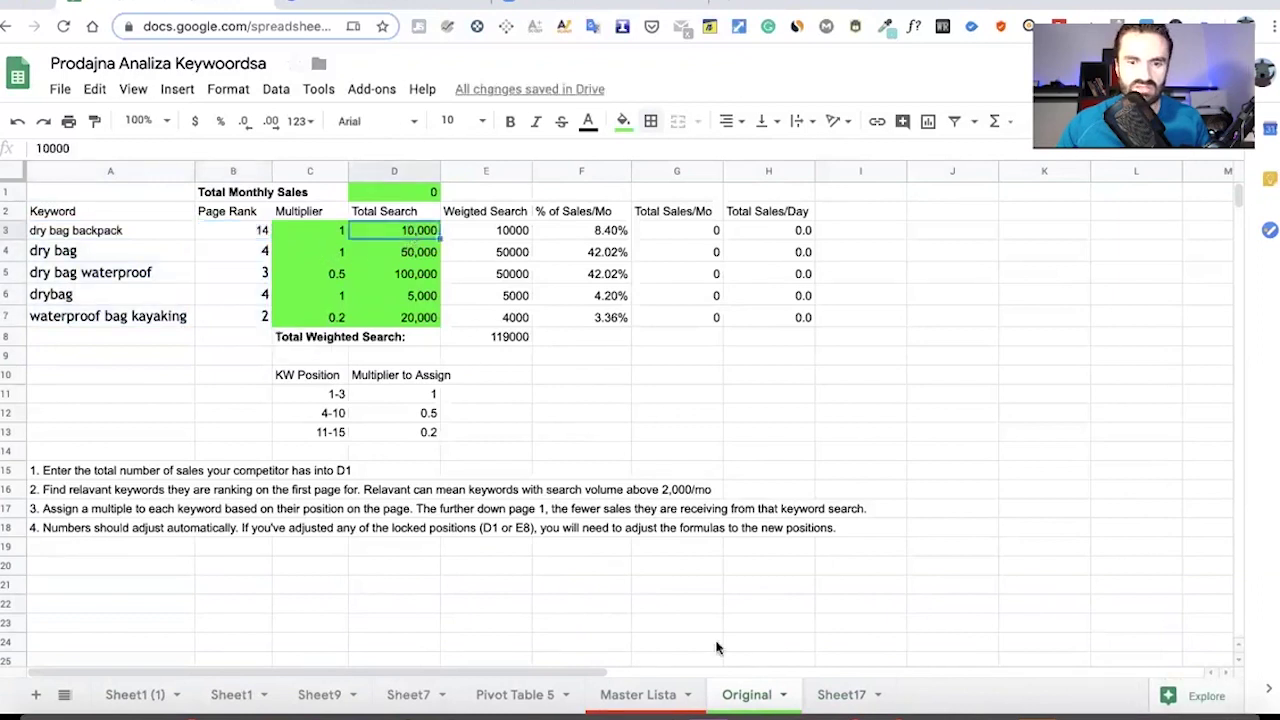
left_click(842, 694)
left_click(322, 195)
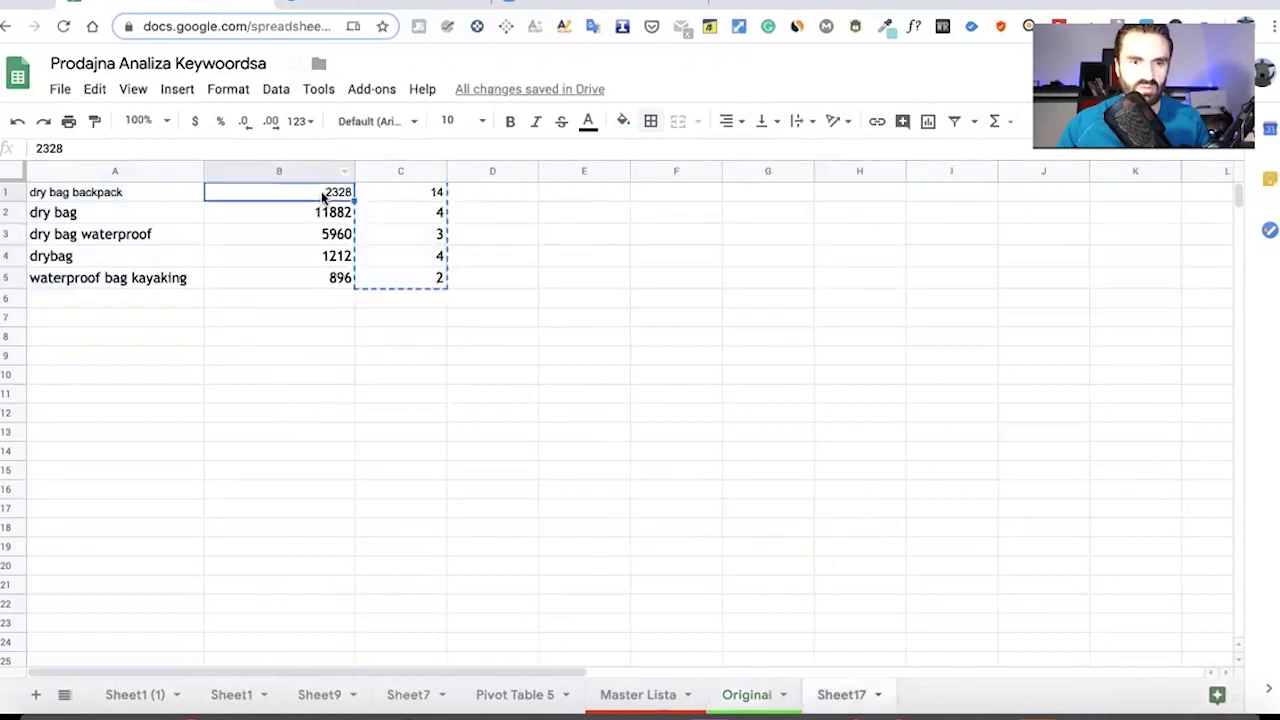
left_click(334, 276, "shift")
key("ctrl+c")
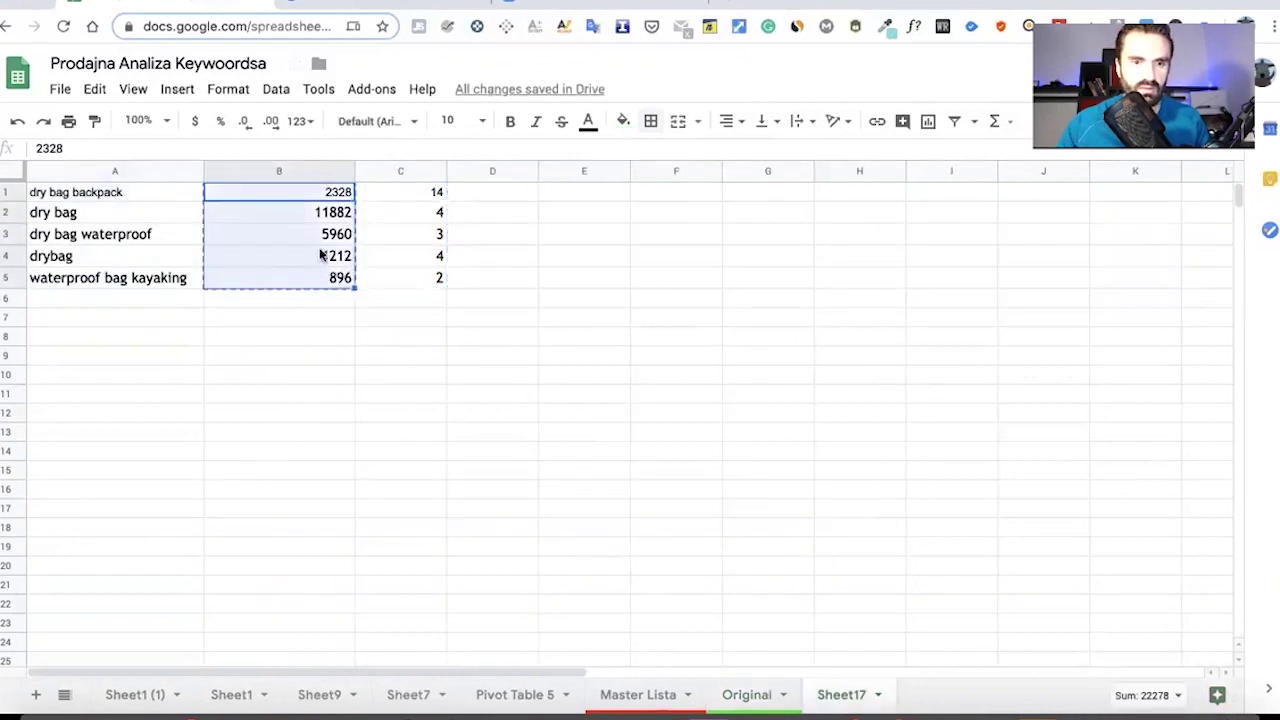
left_click(750, 694)
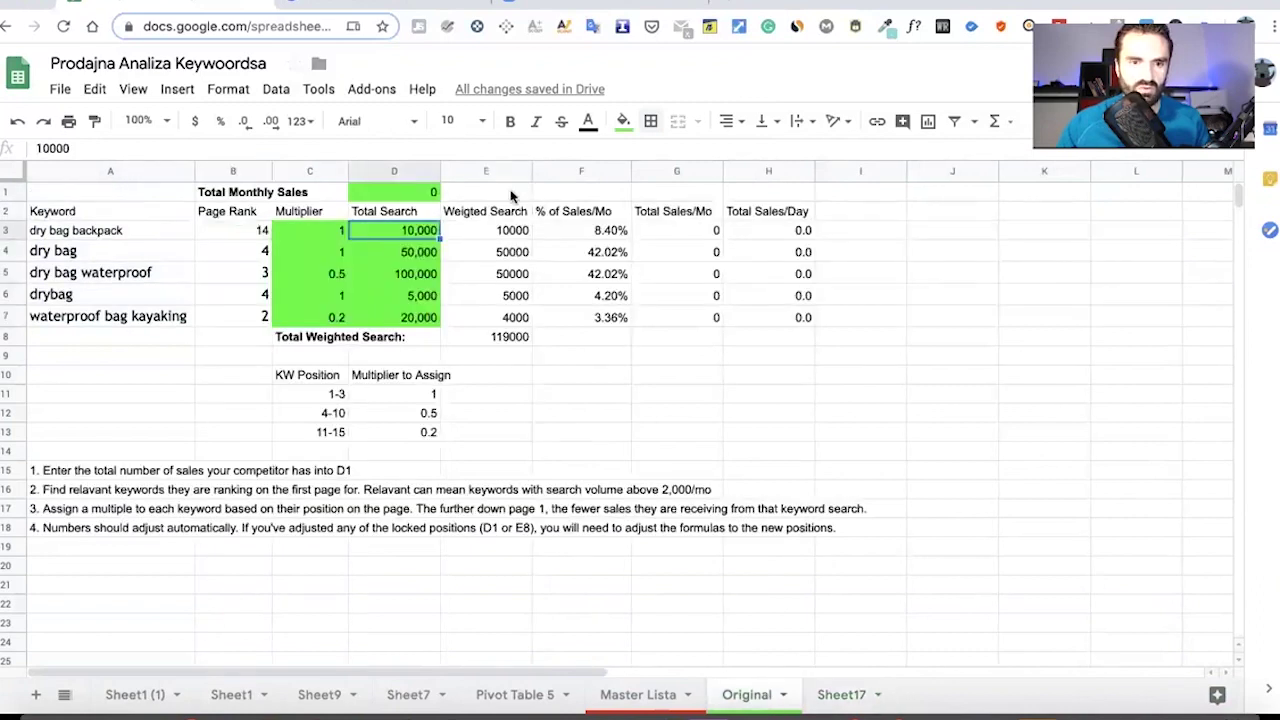
left_click(416, 254)
left_click(408, 232)
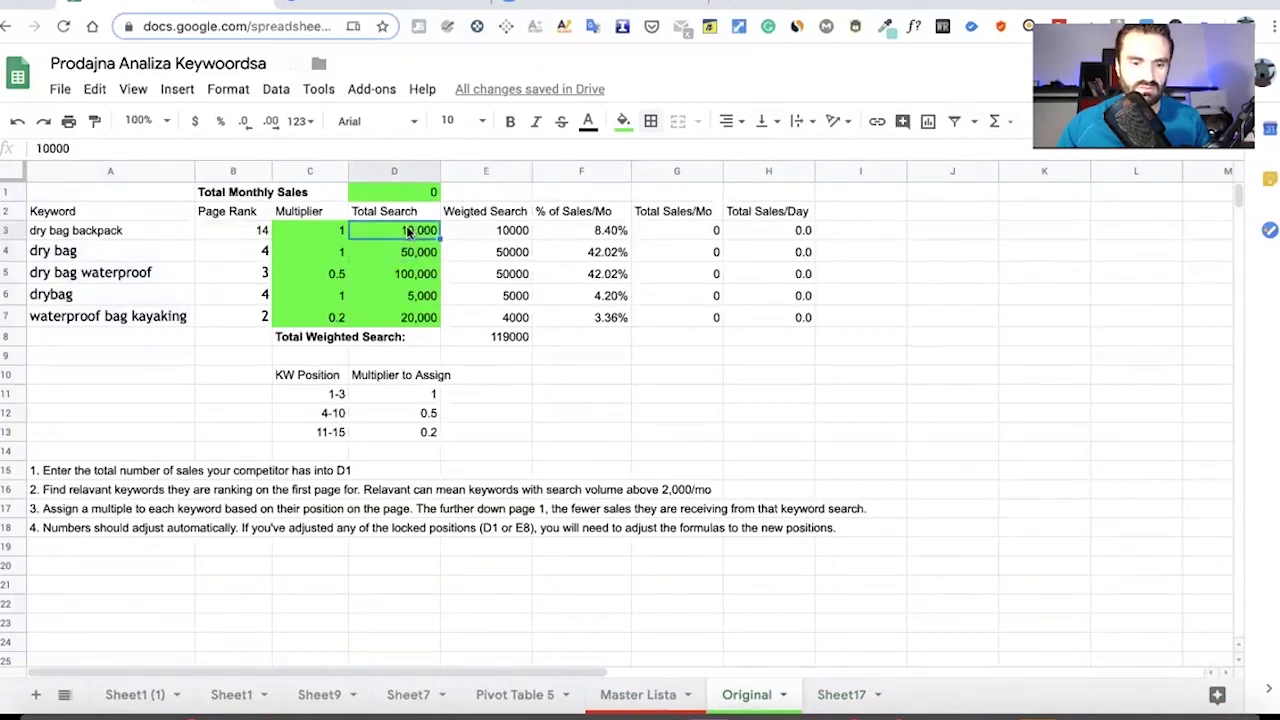
key("ctrl+v")
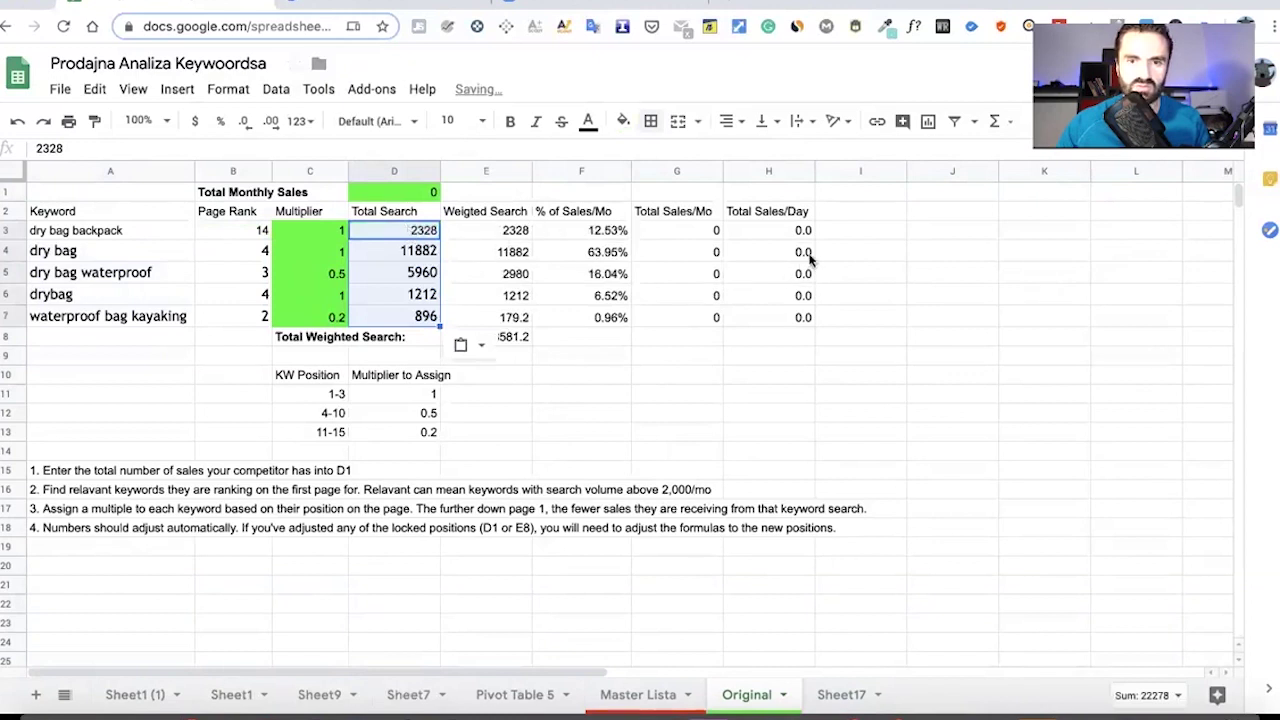
left_click(940, 275)
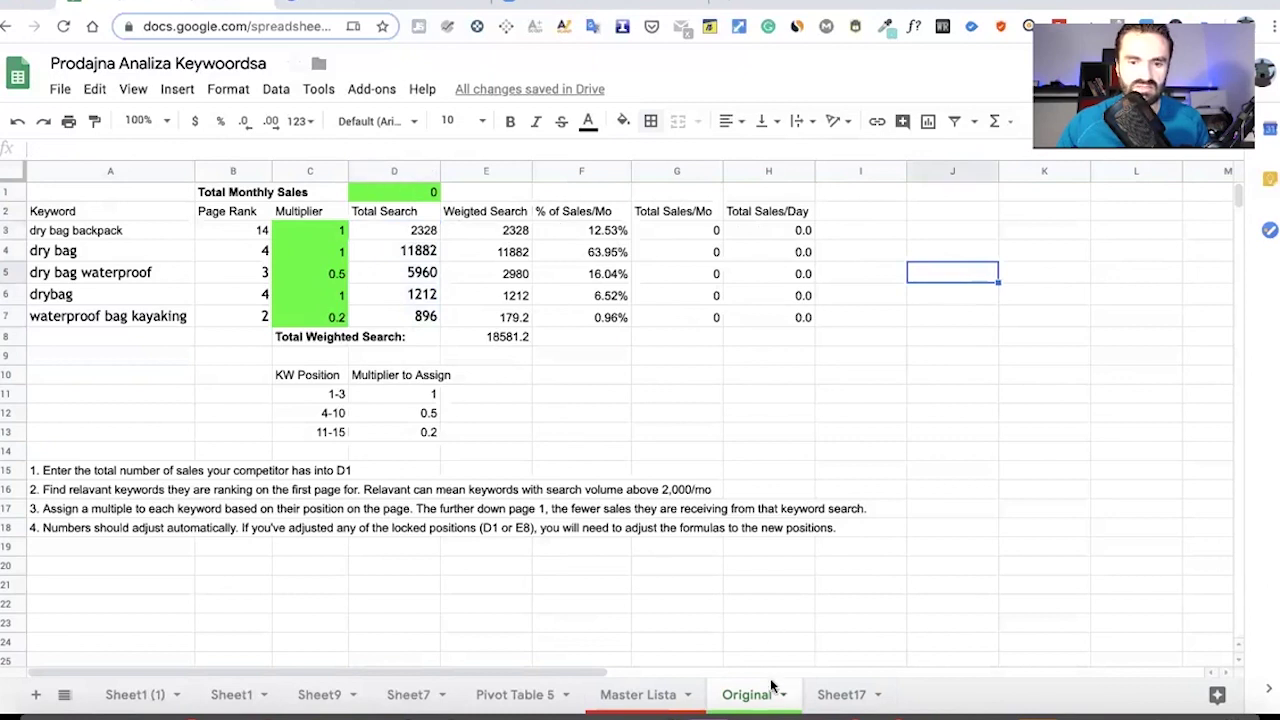
Copy the competitor's ASIN B07BSWDTBK from cell G21 of Master Lista.
left_click(640, 695)
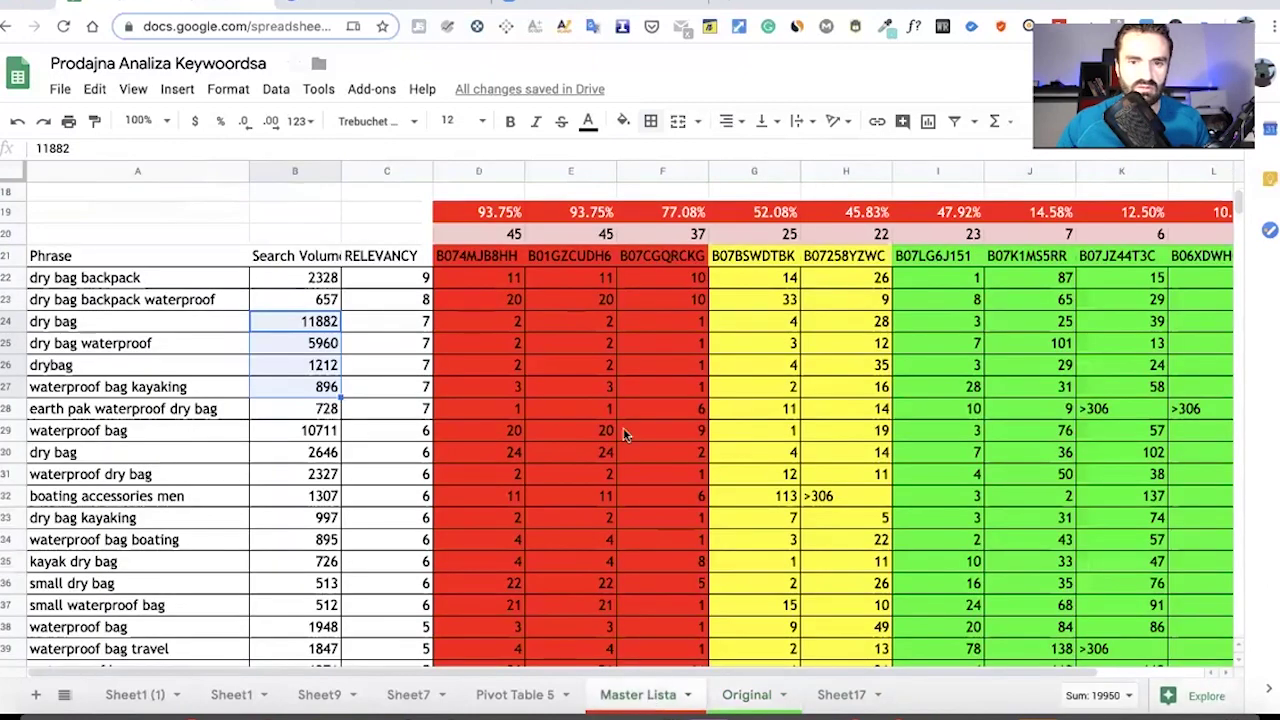
left_click(767, 259)
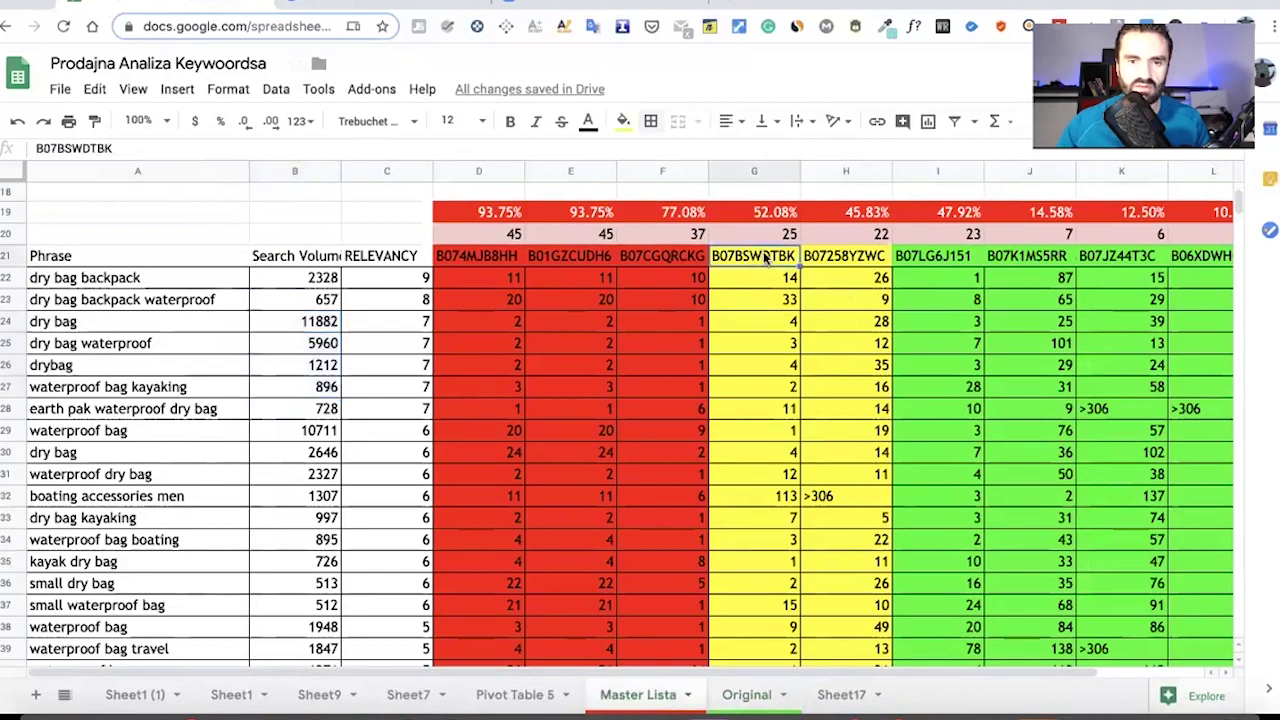
double_click(765, 257)
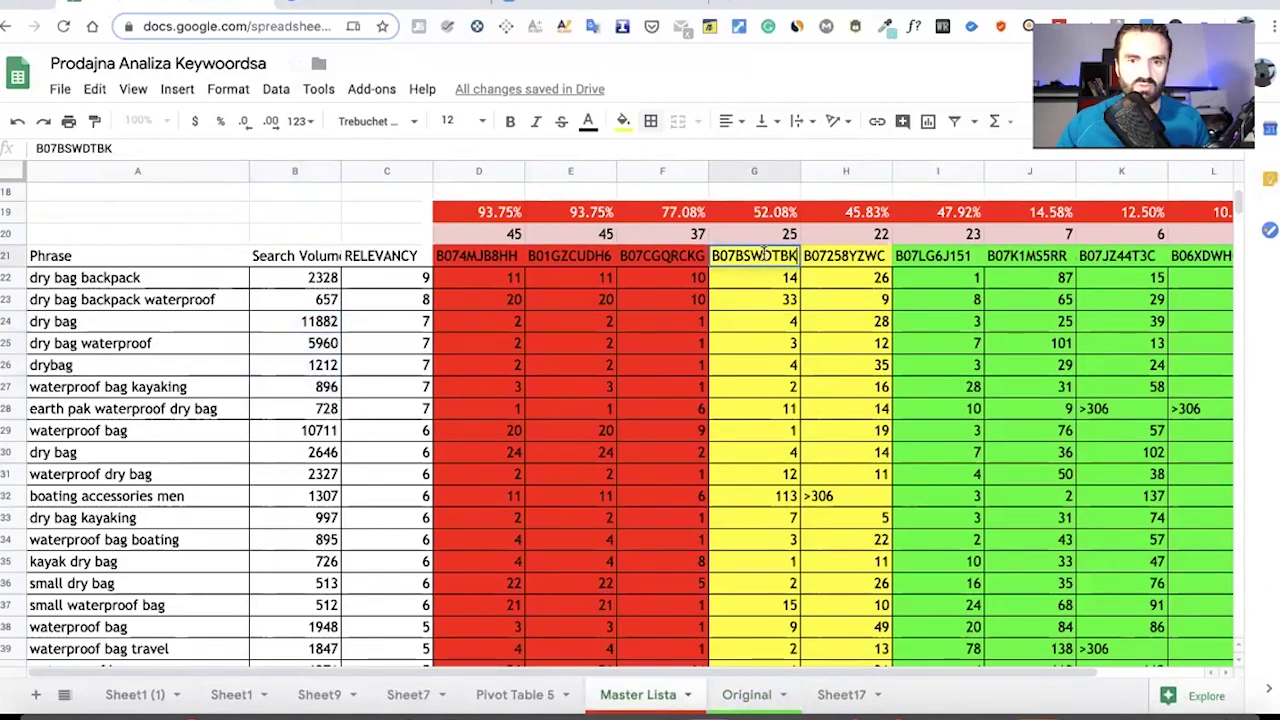
double_click(765, 256)
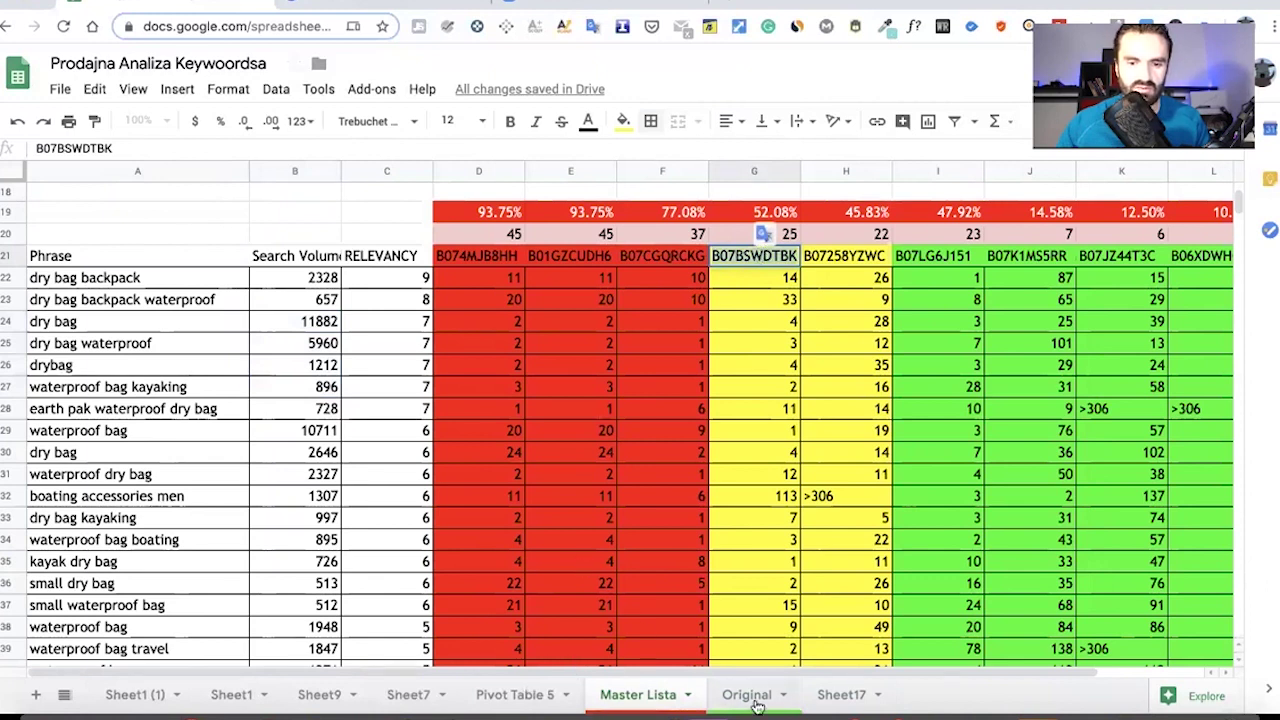
Open amazon.com in a new browser tab and search for the ASIN B07BSWDTBK.
left_click(378, 5)
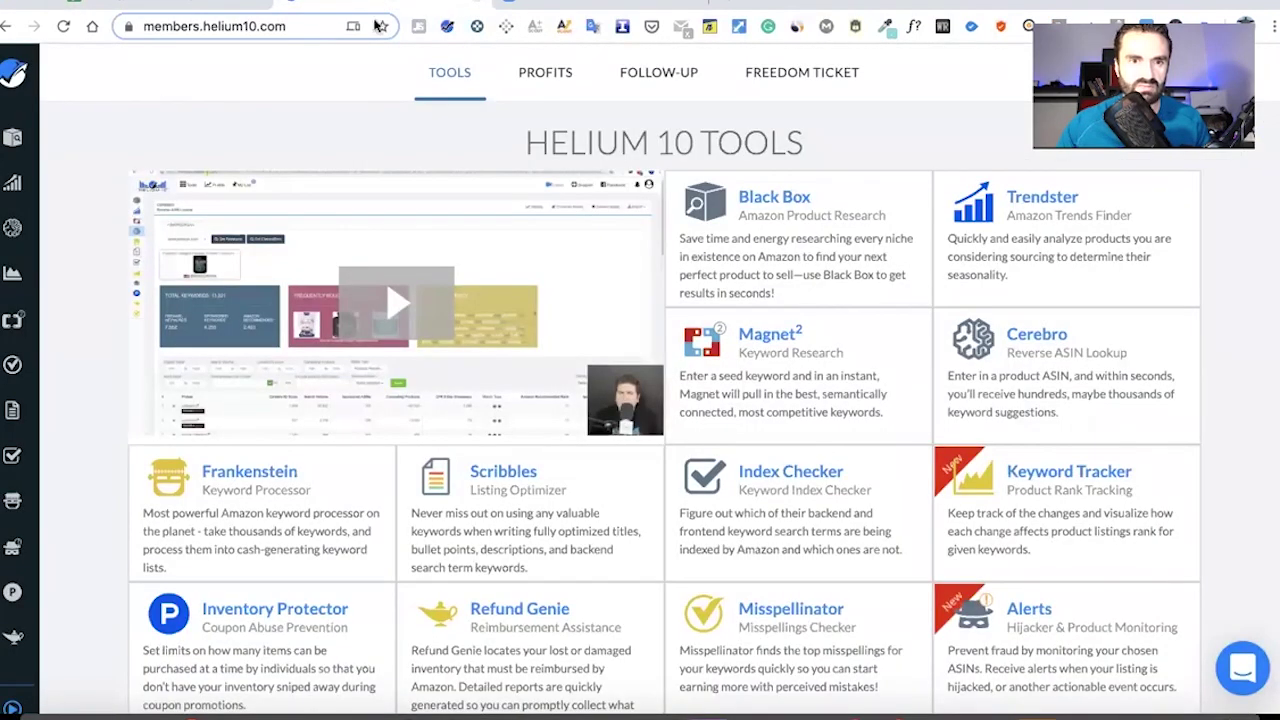
mouse_move(78, 135)
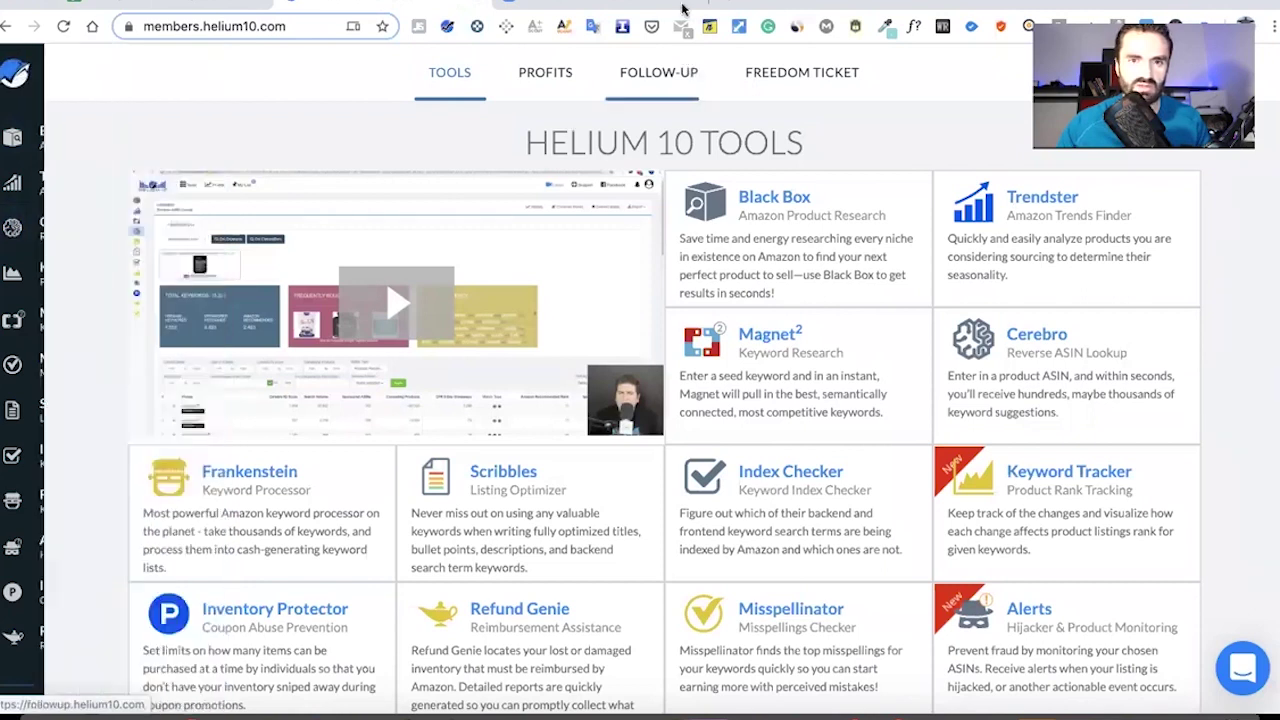
left_click(294, 6)
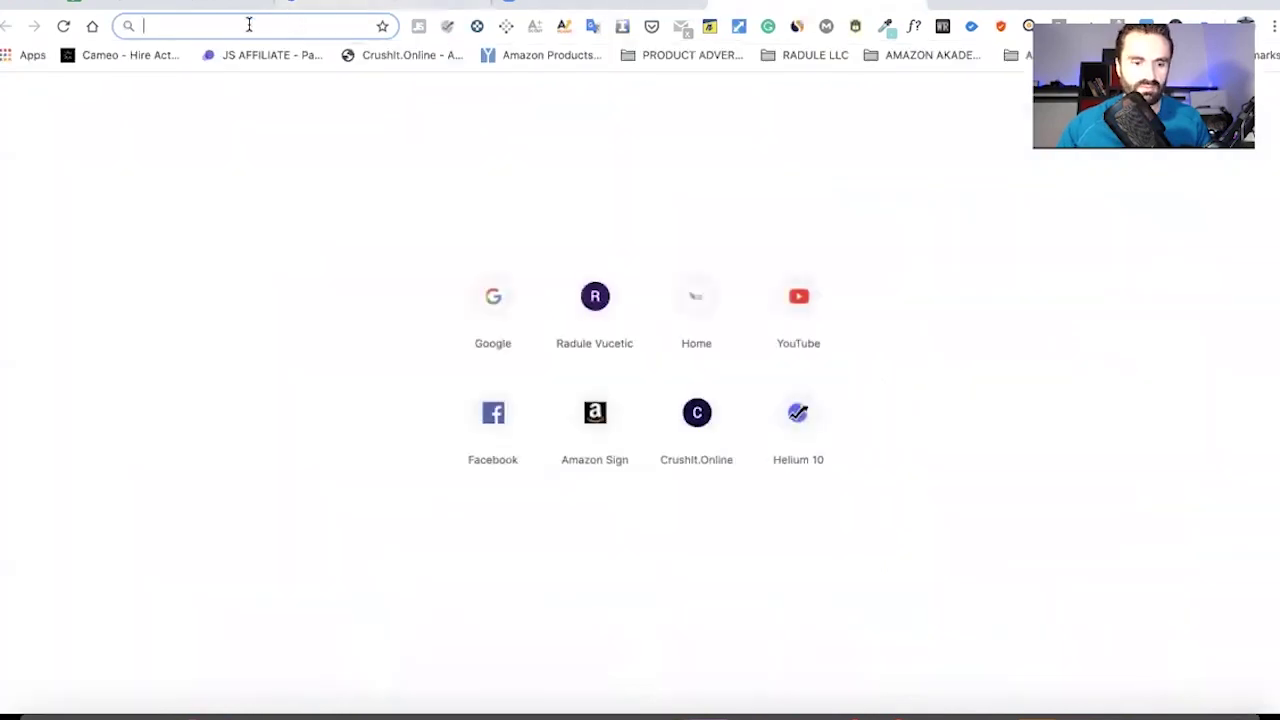
type("am")
key("Return")
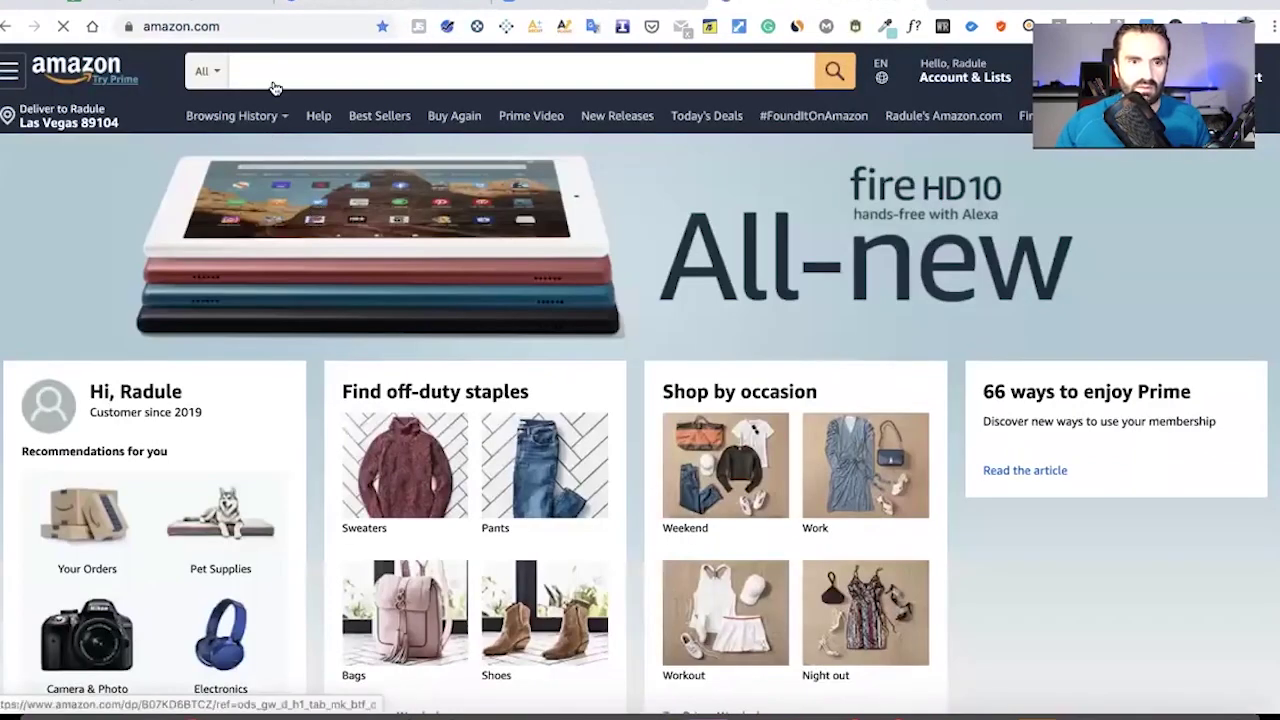
left_click(268, 68)
key("ctrl+v")
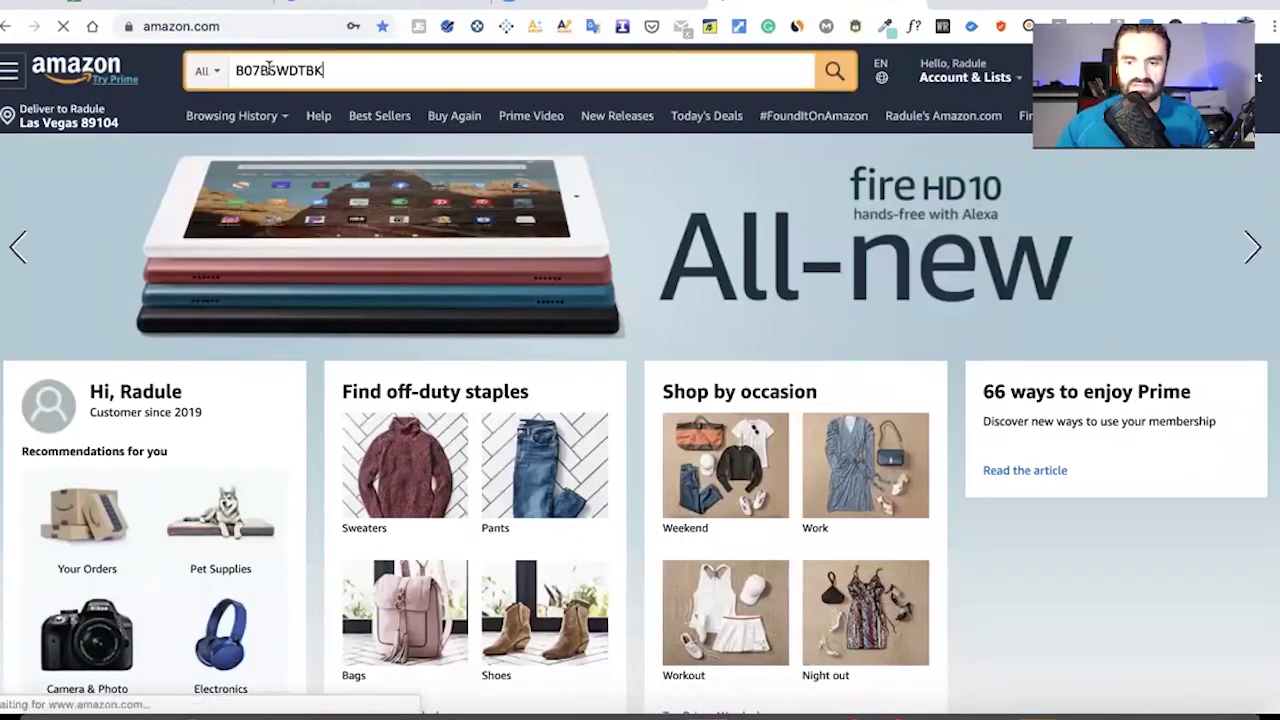
key("Return")
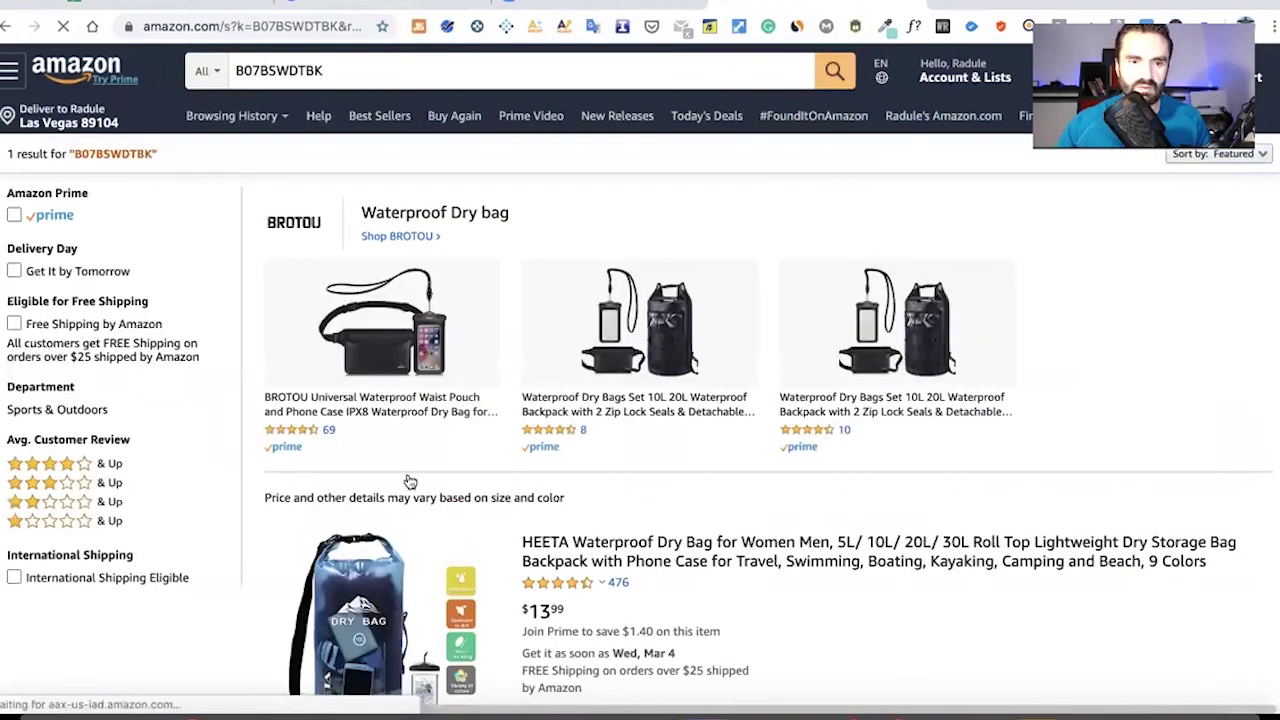
Open the HEETA Waterproof Dry Bag listing, examine its monthly sales estimates in Jungle Scout, and return to the spreadsheet.
left_click(391, 571)
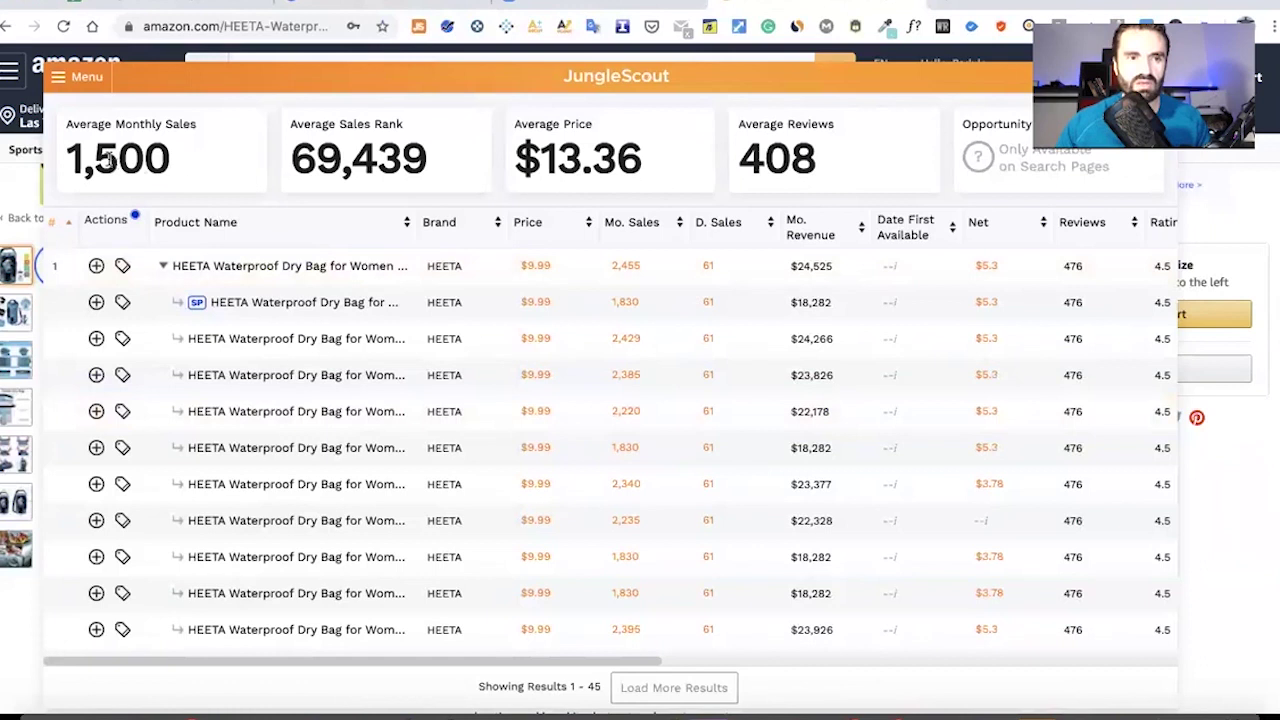
scroll(560, 363, "down", 5)
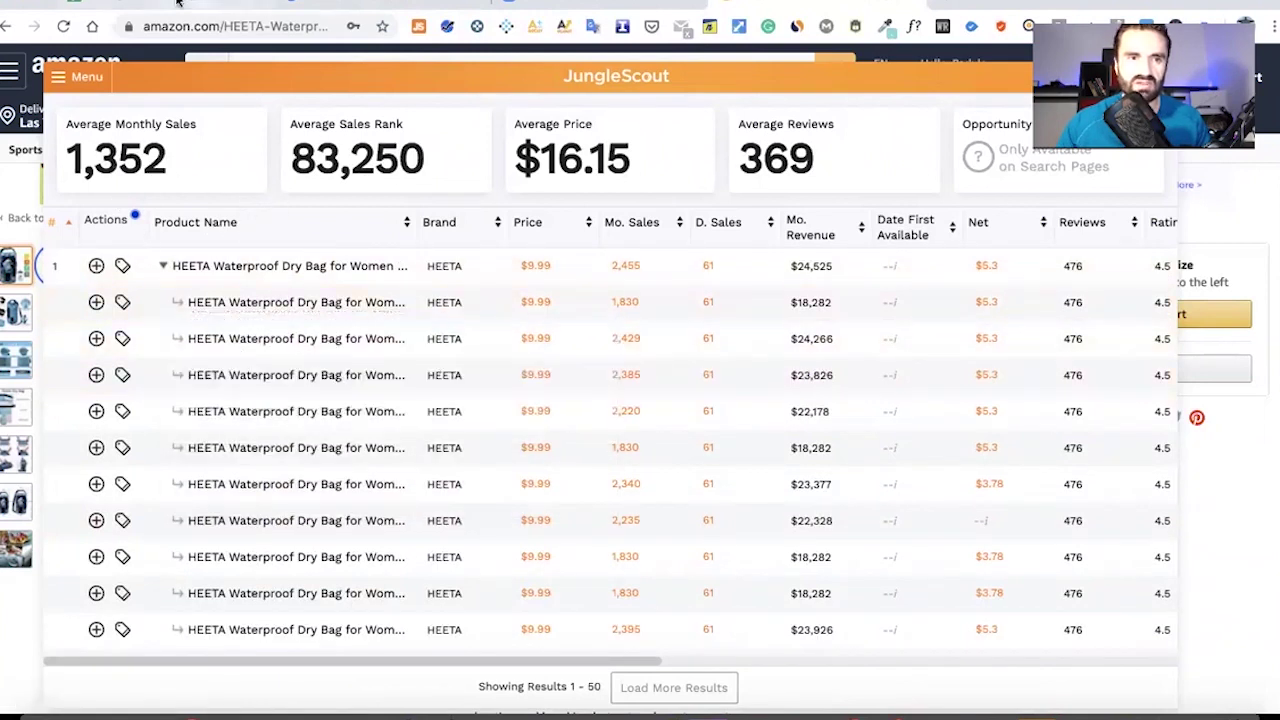
left_click(265, 6)
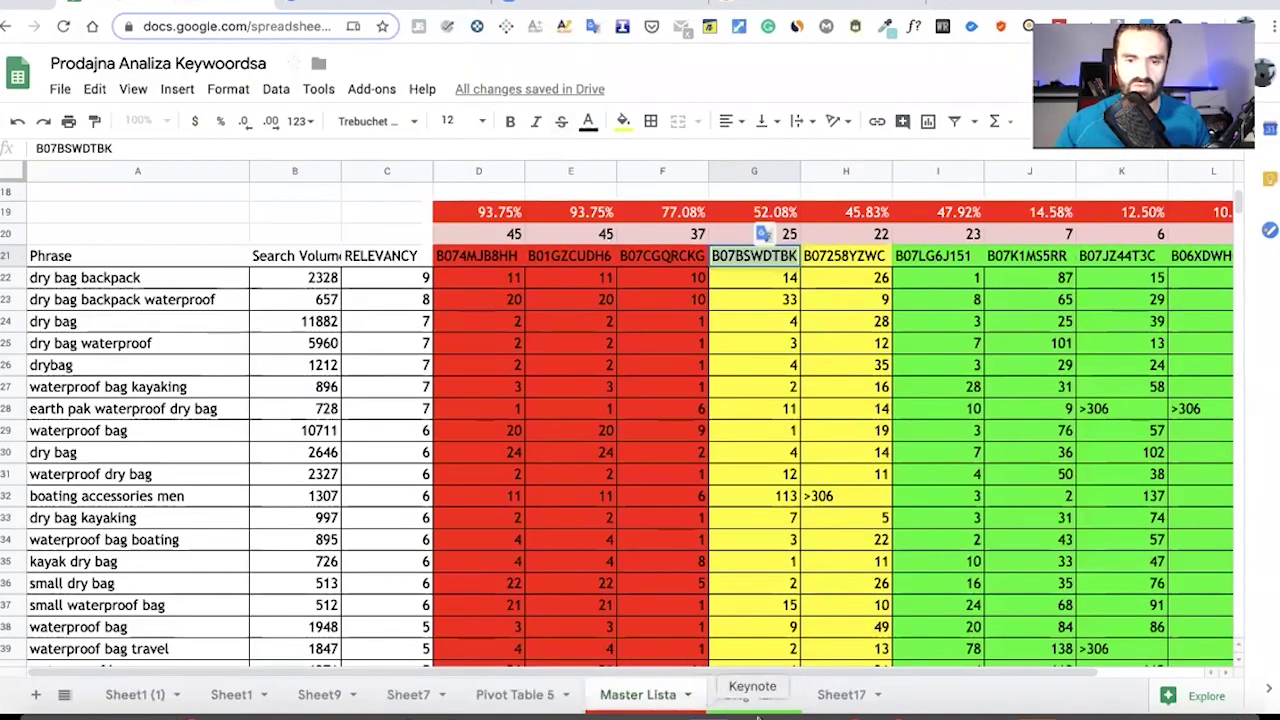
Enter 1,352 as the Total Monthly Sales in cell D1 of the Original sheet.
left_click(745, 694)
left_click(398, 193)
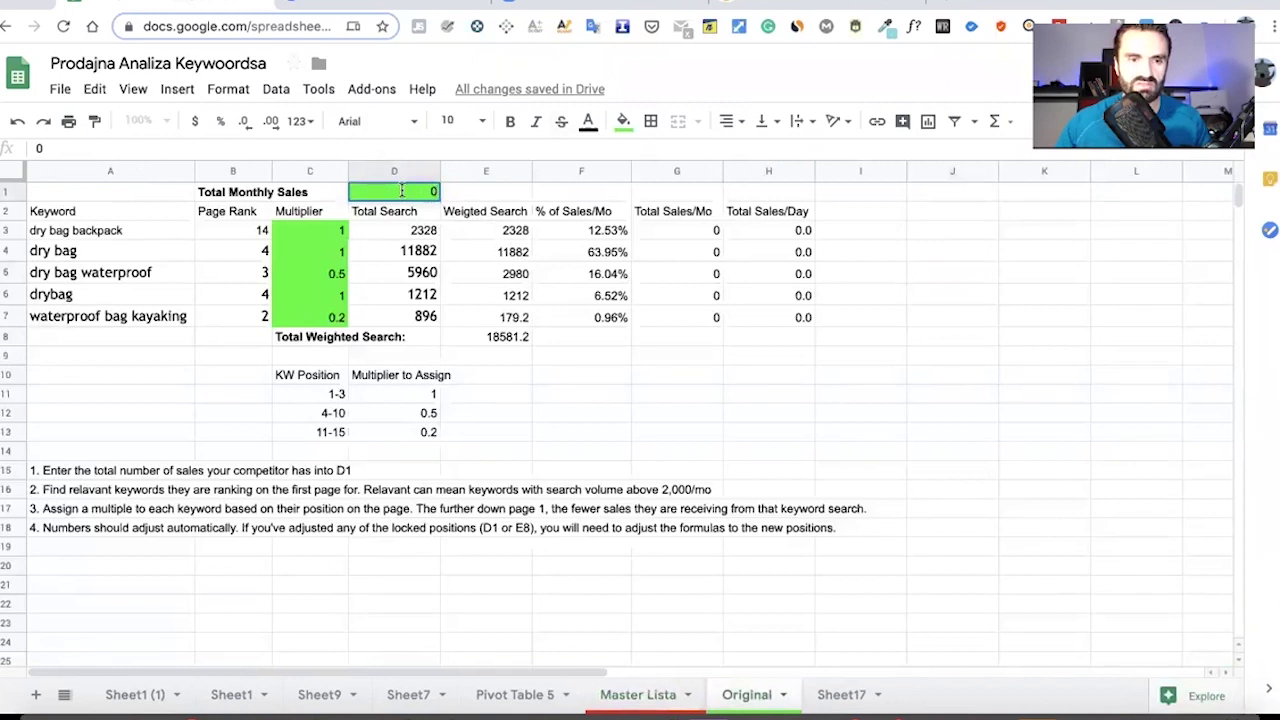
type("1,352")
left_click(666, 398)
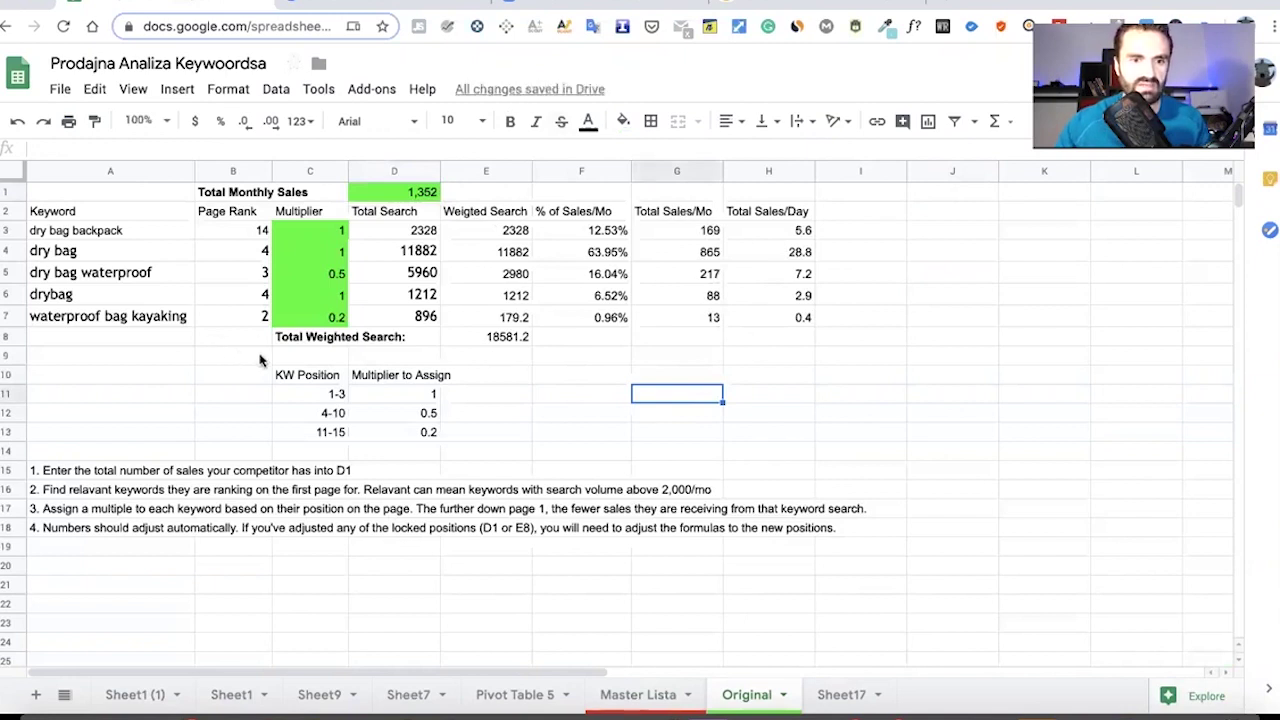
Compare the page rank of "dry bag backpack" with the KW Position ranges and their assigned multipliers in rows 11 to 13.
left_click(306, 228)
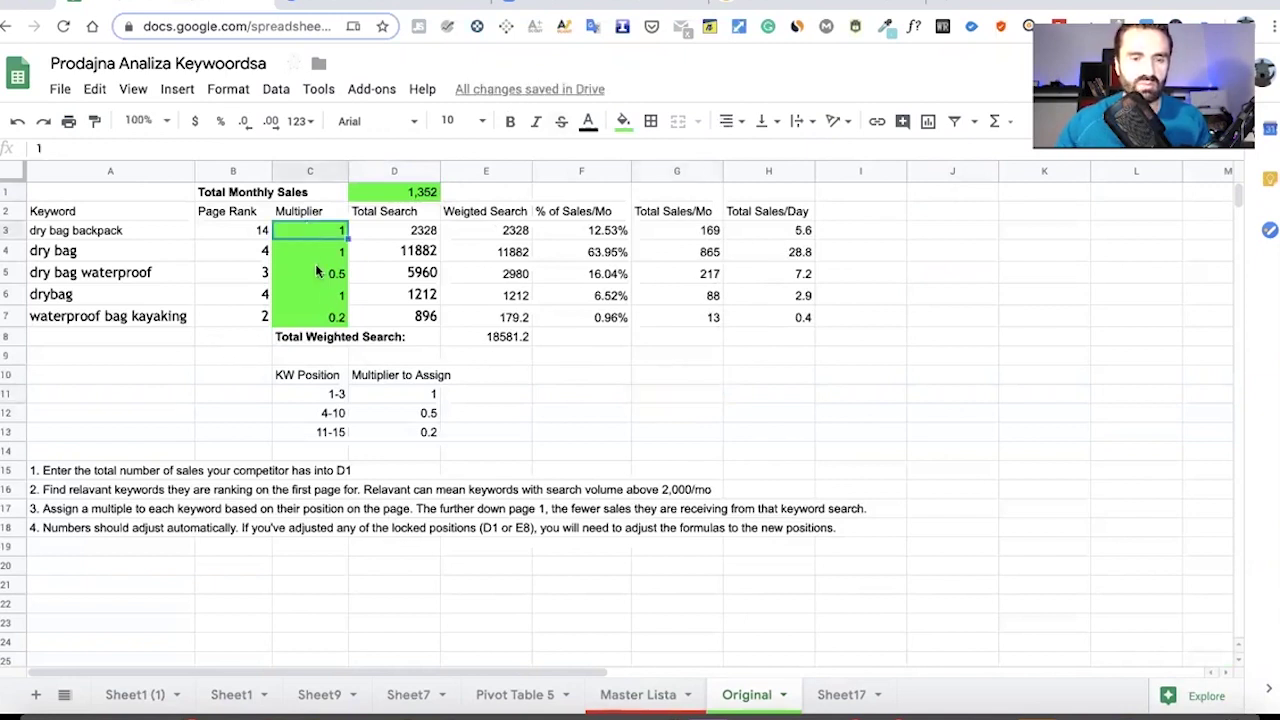
left_click(518, 415)
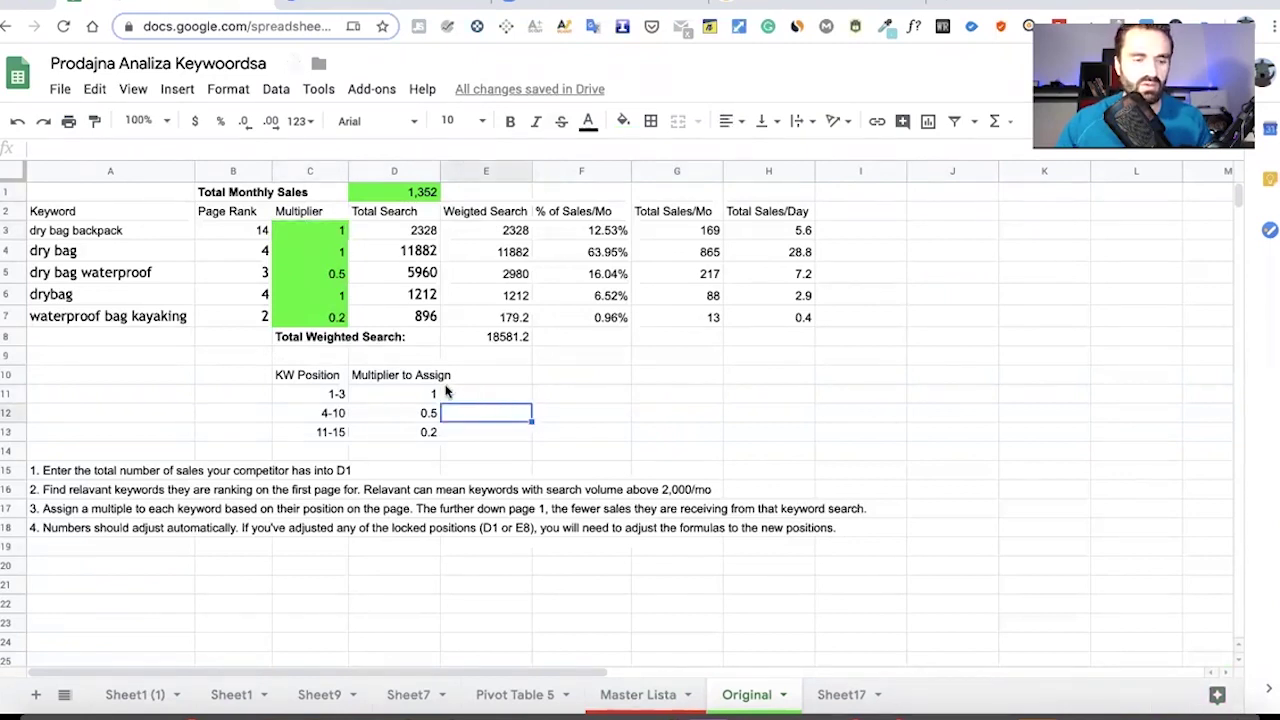
left_click(330, 394)
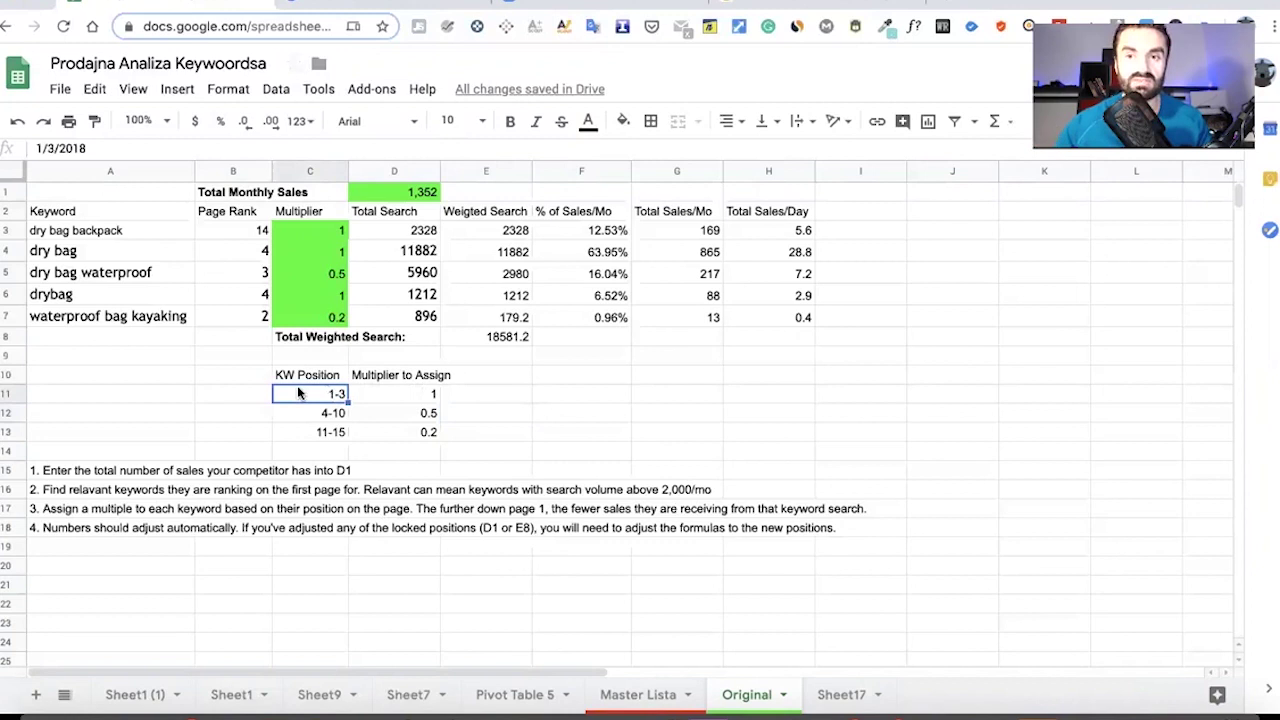
left_click(101, 231)
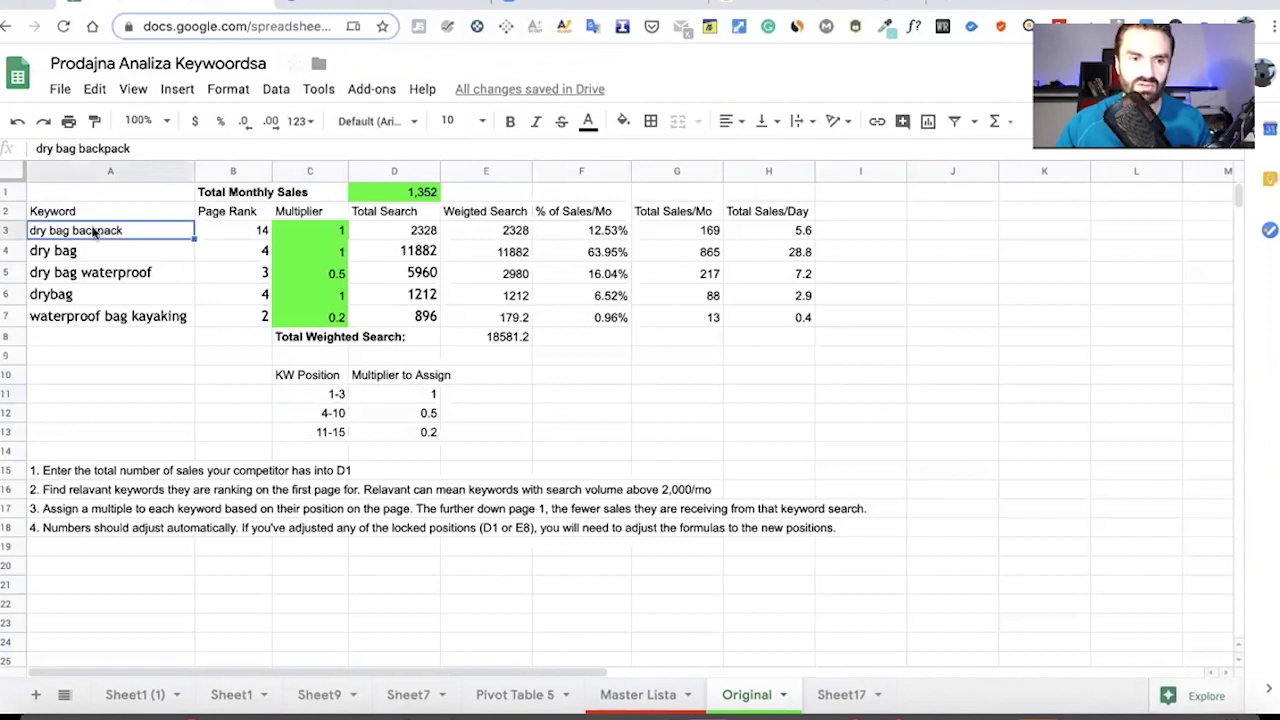
left_click(261, 232)
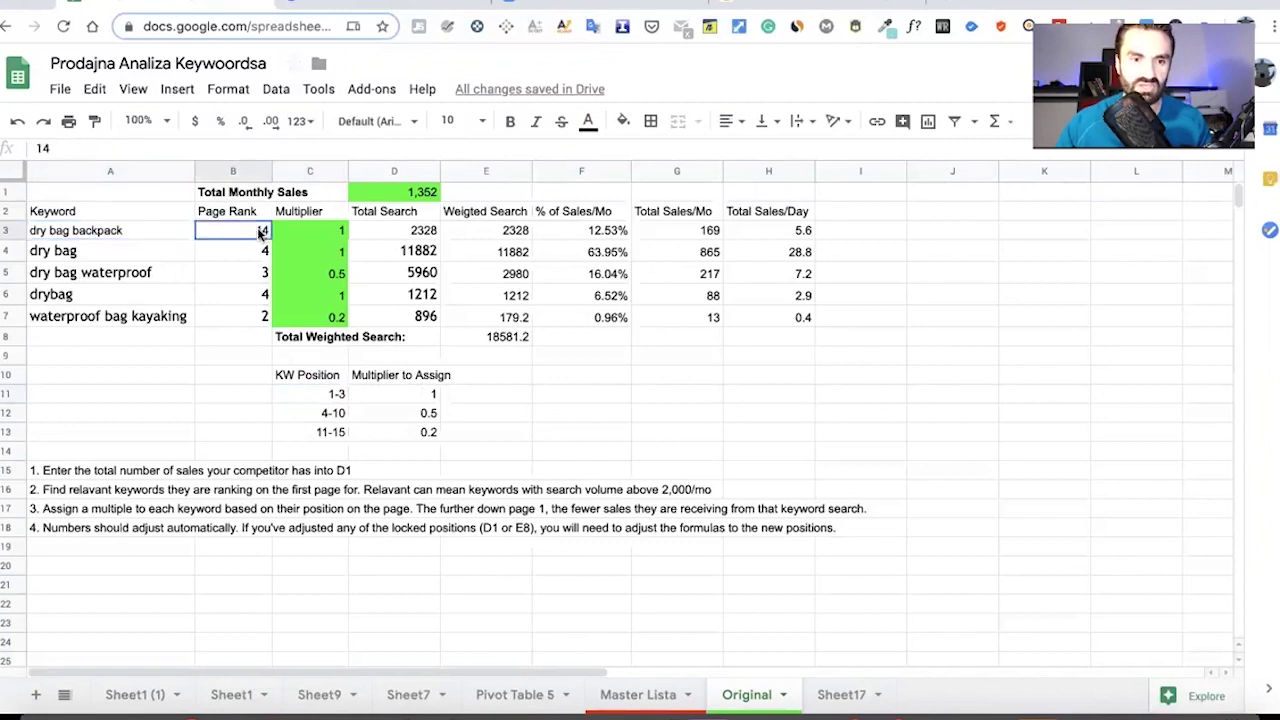
left_click(331, 433)
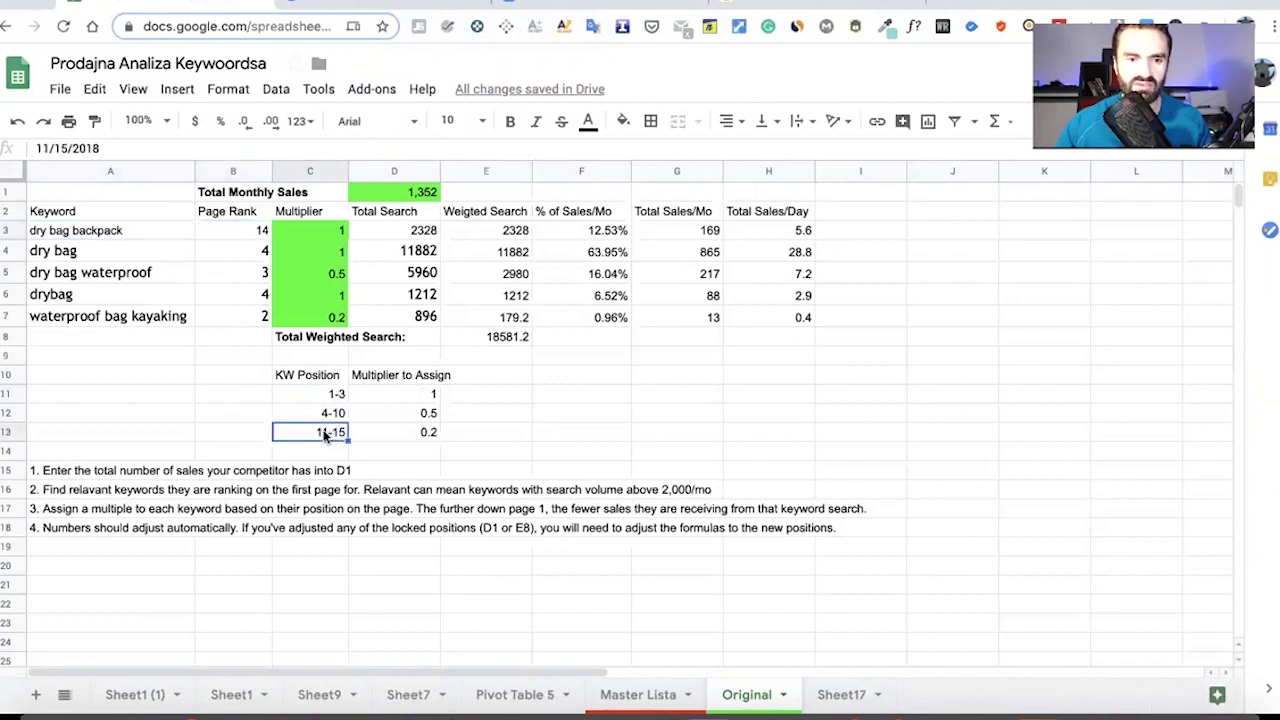
left_click(426, 433)
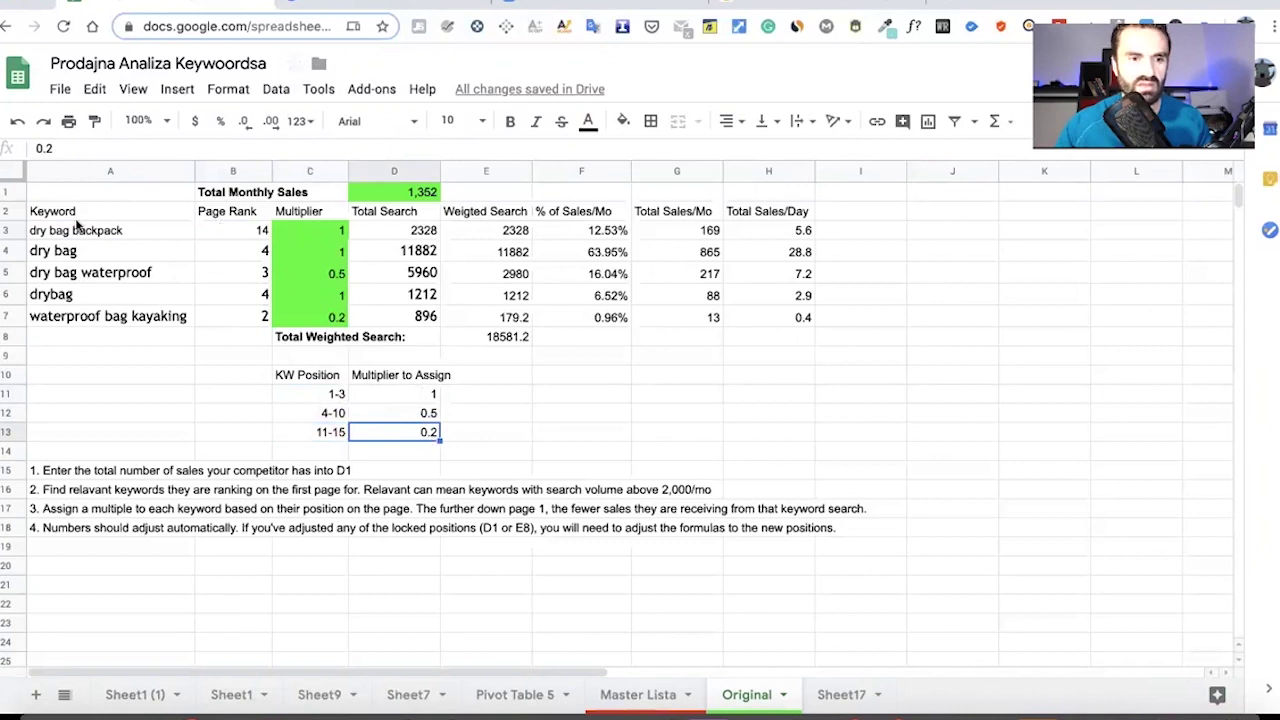
Set the multiplier to 0.2 for "dry bag backpack" in C3 and to 0.5 for "dry bag" in C4.
left_click(315, 225)
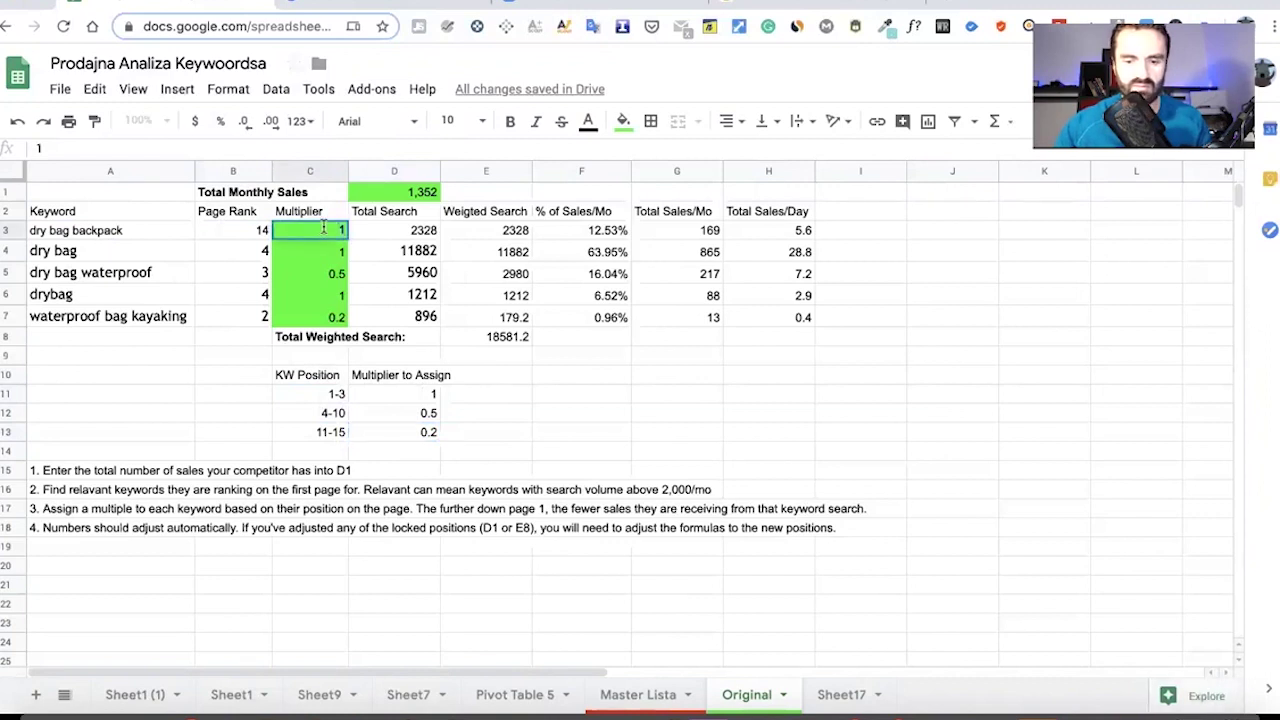
type("0.2")
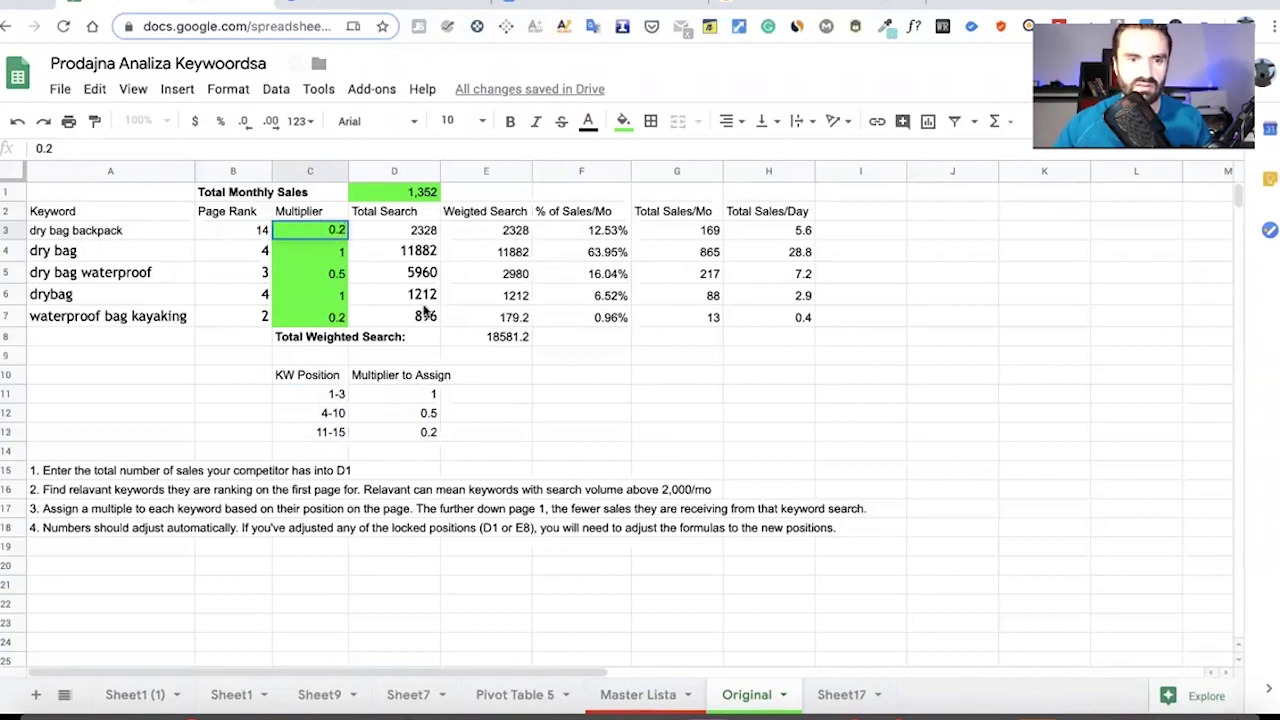
key("Return")
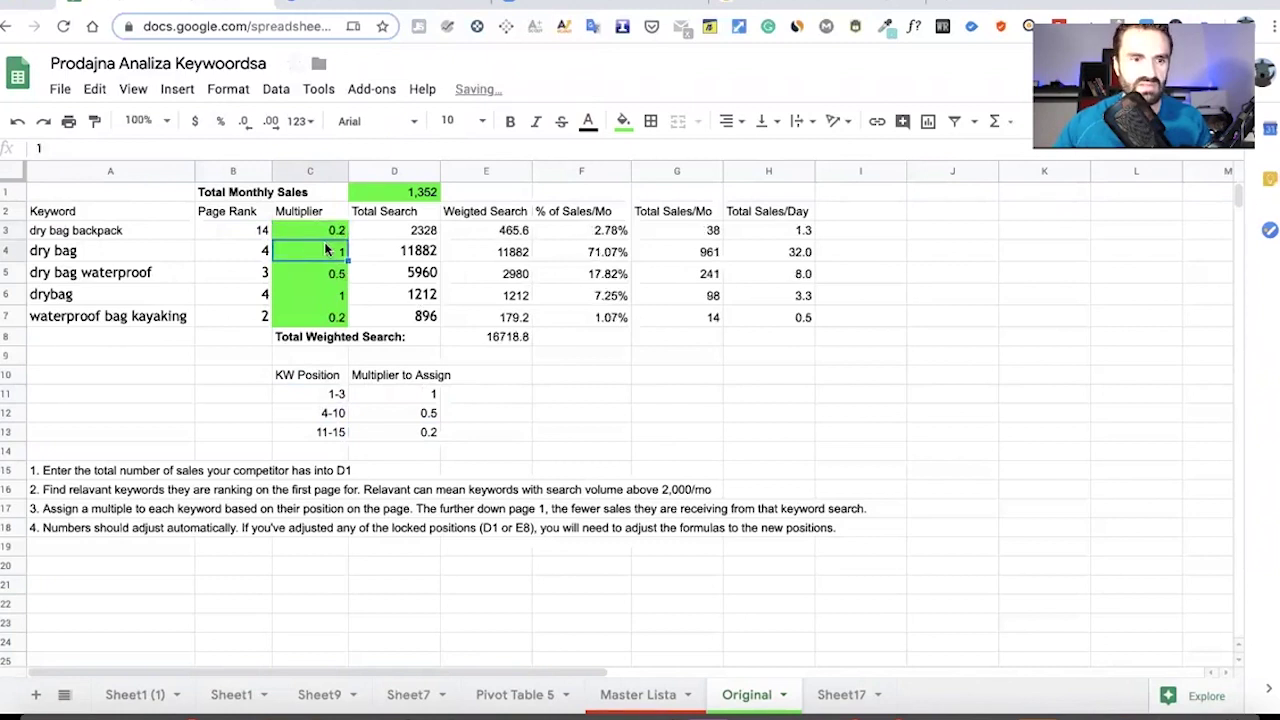
double_click(325, 249)
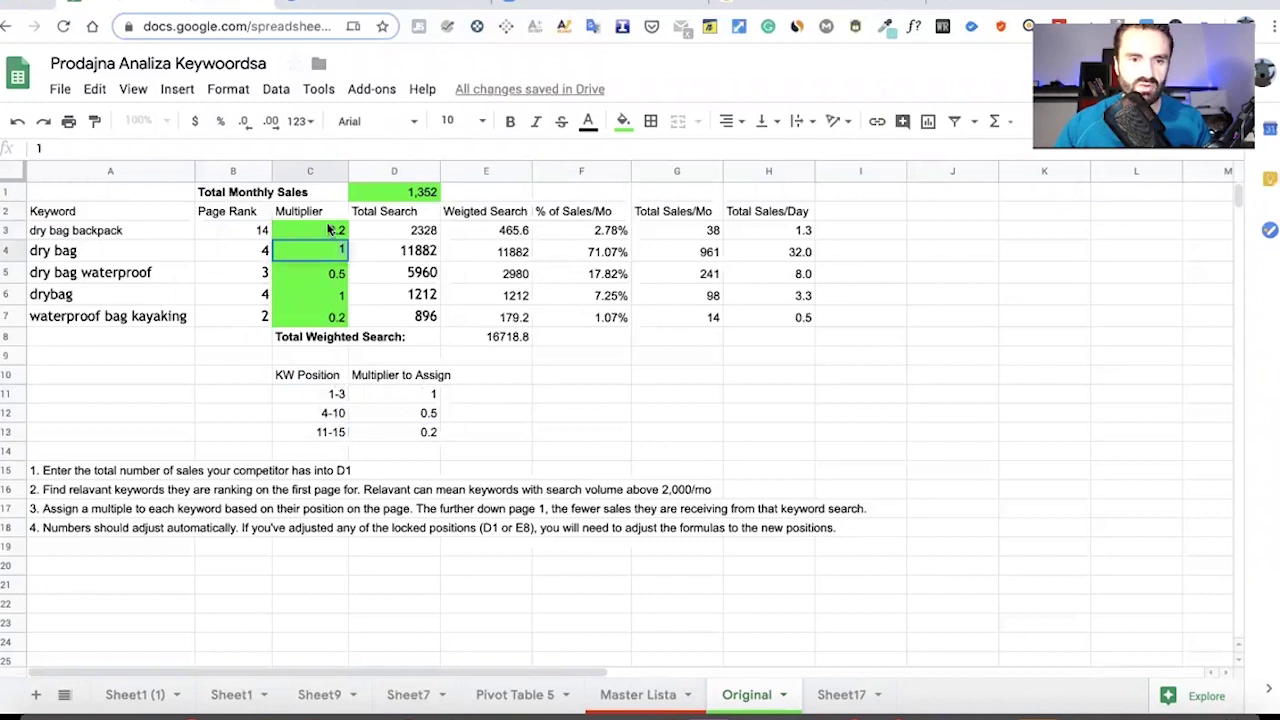
type("0.5")
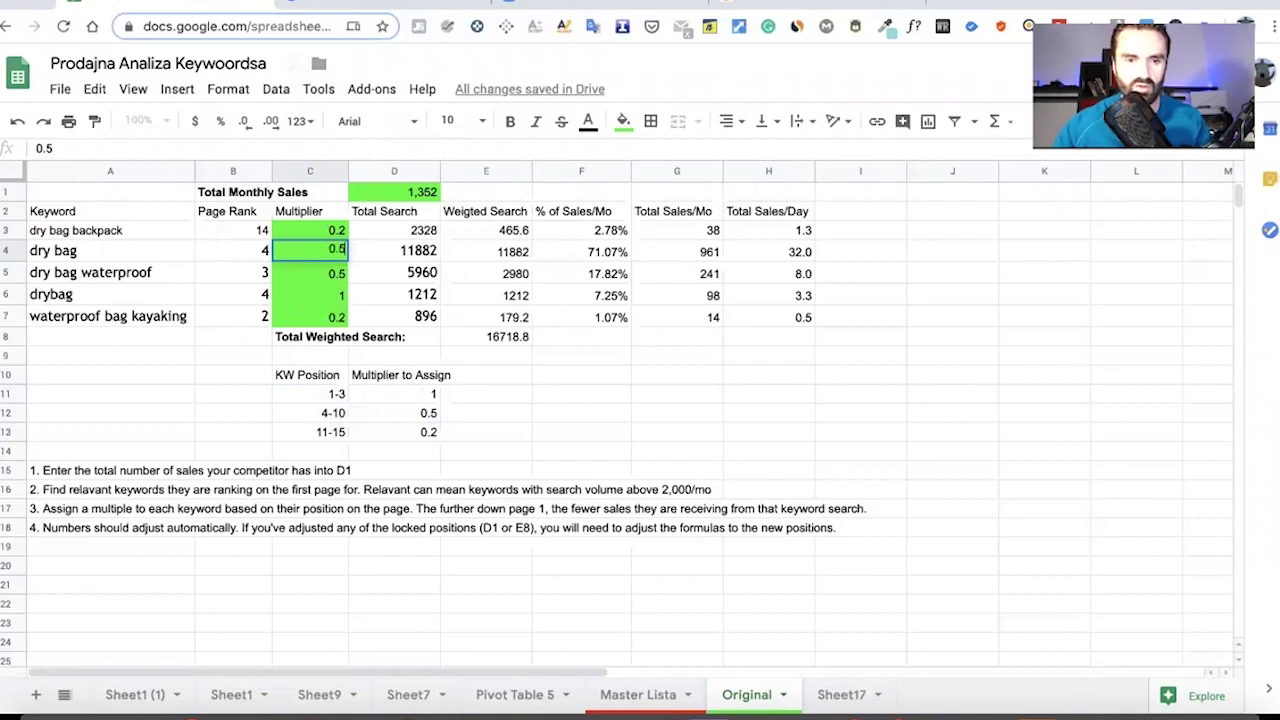
Set the multiplier to 1 for "dry bag waterproof" in C5 and to 0.5 for "drybag" in C6.
left_click(333, 273)
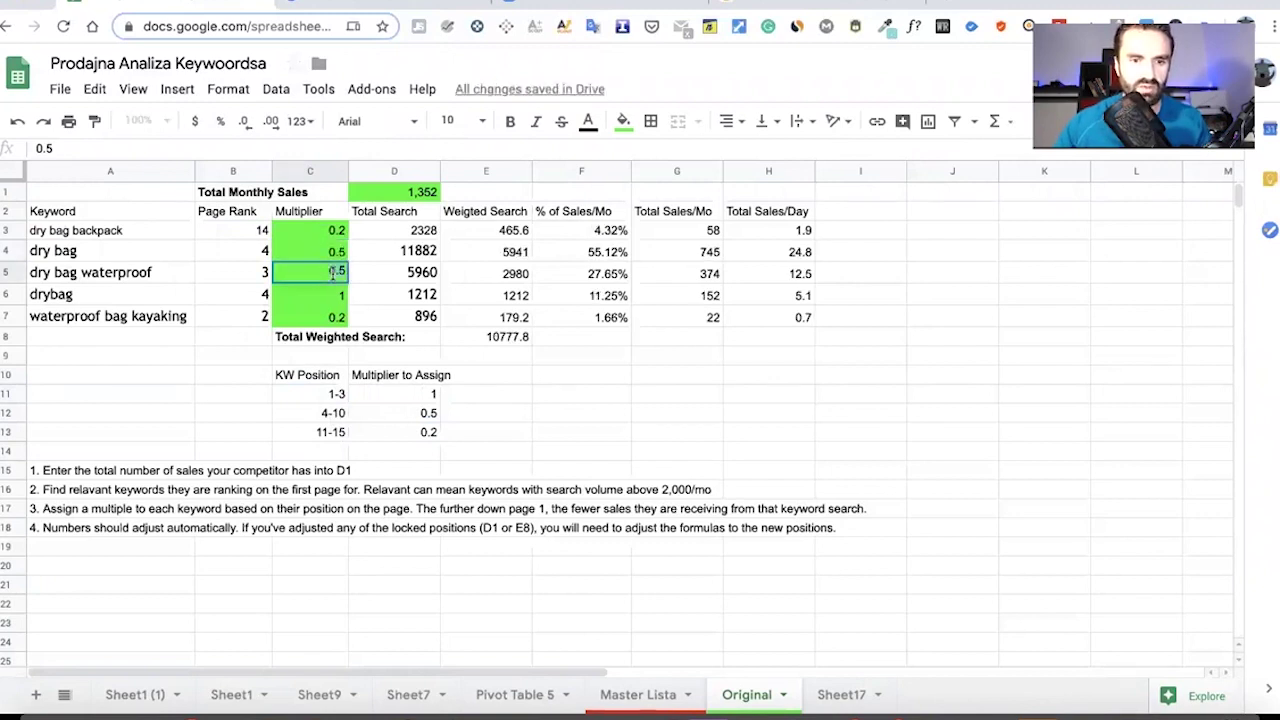
type("1")
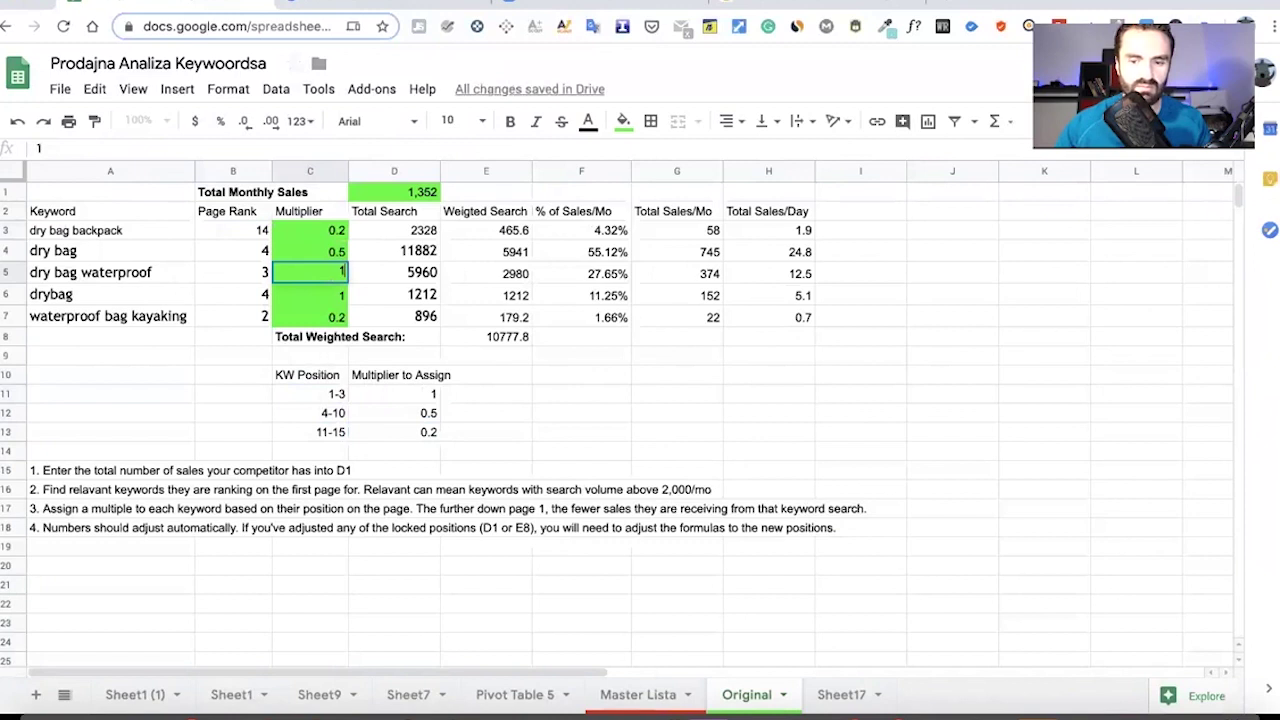
left_click(336, 290)
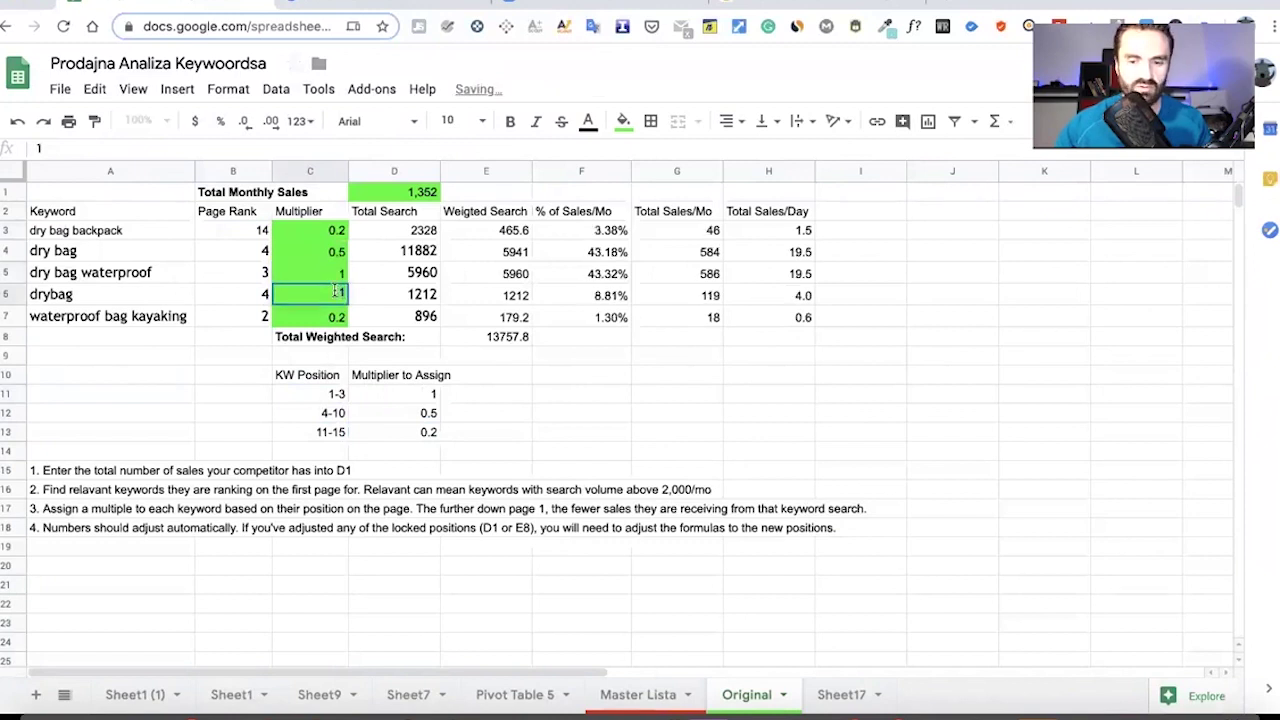
type("0.5")
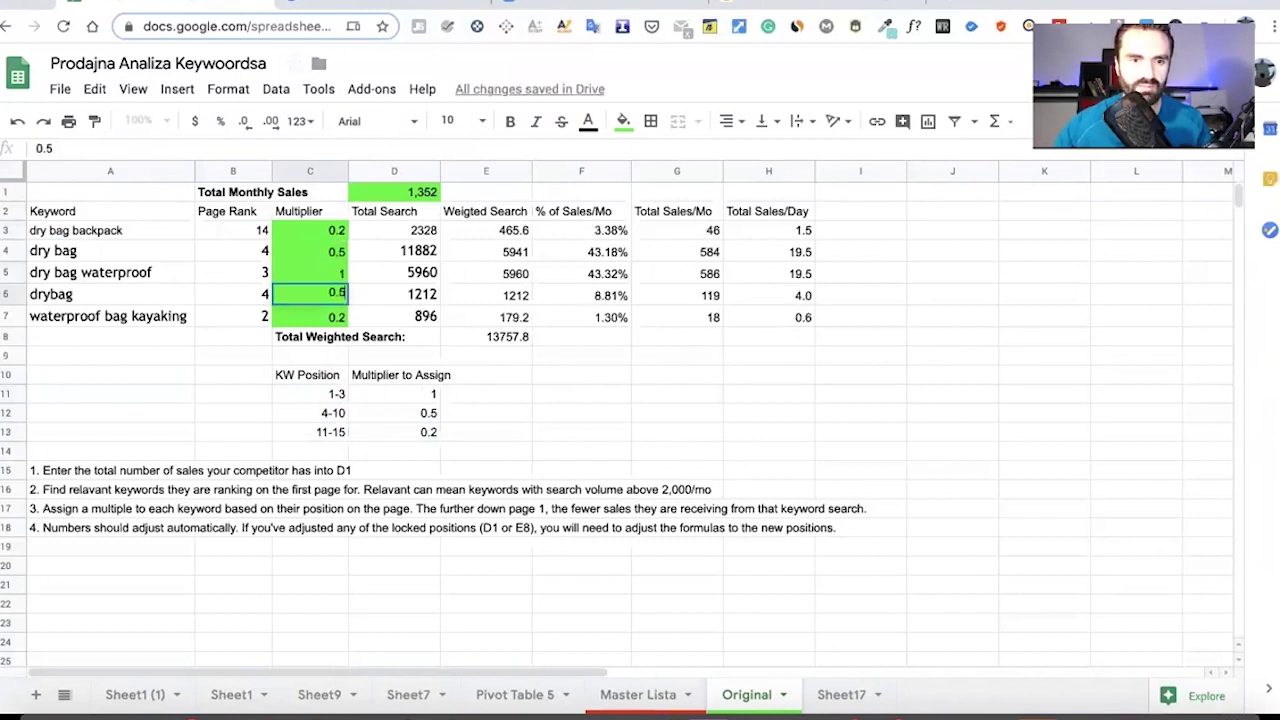
left_click(336, 318)
left_click(334, 300)
Set the multiplier for "waterproof bag kayaking" in C7 to 1.
left_click(335, 317)
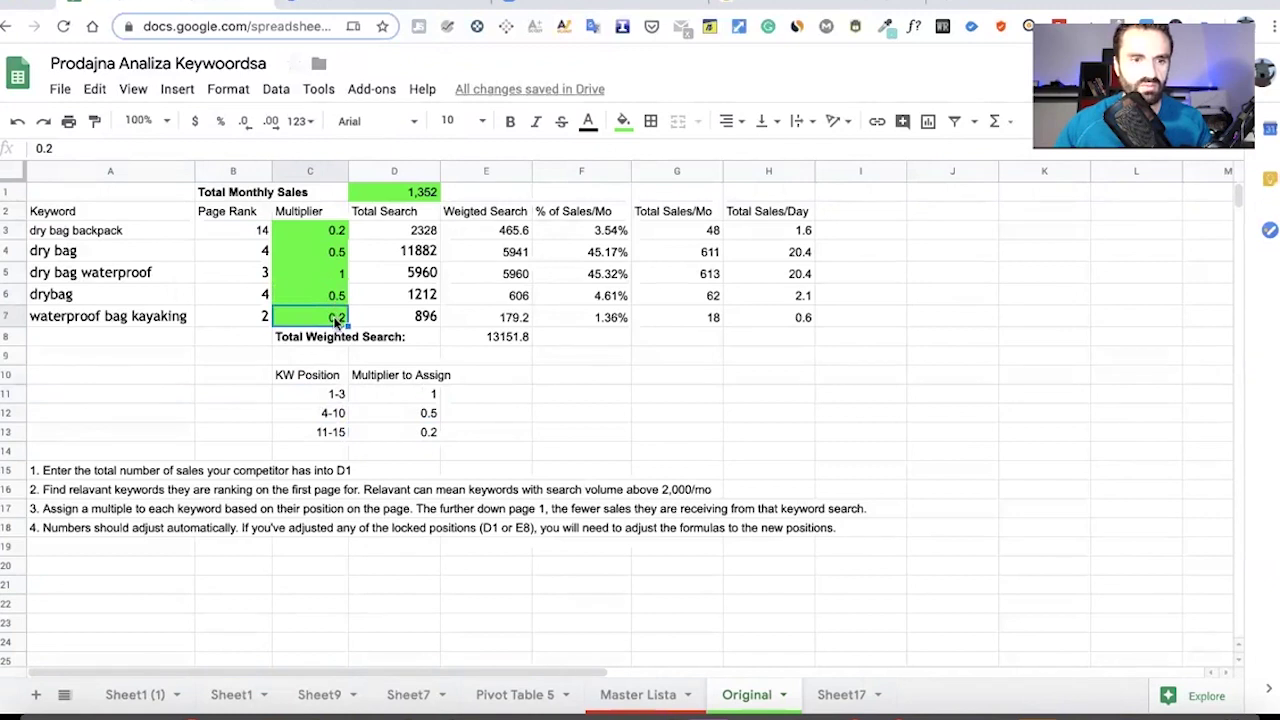
double_click(337, 316)
key("BackSpace")
key("BackSpace")
key("BackSpace")
type("1")
key("Return")
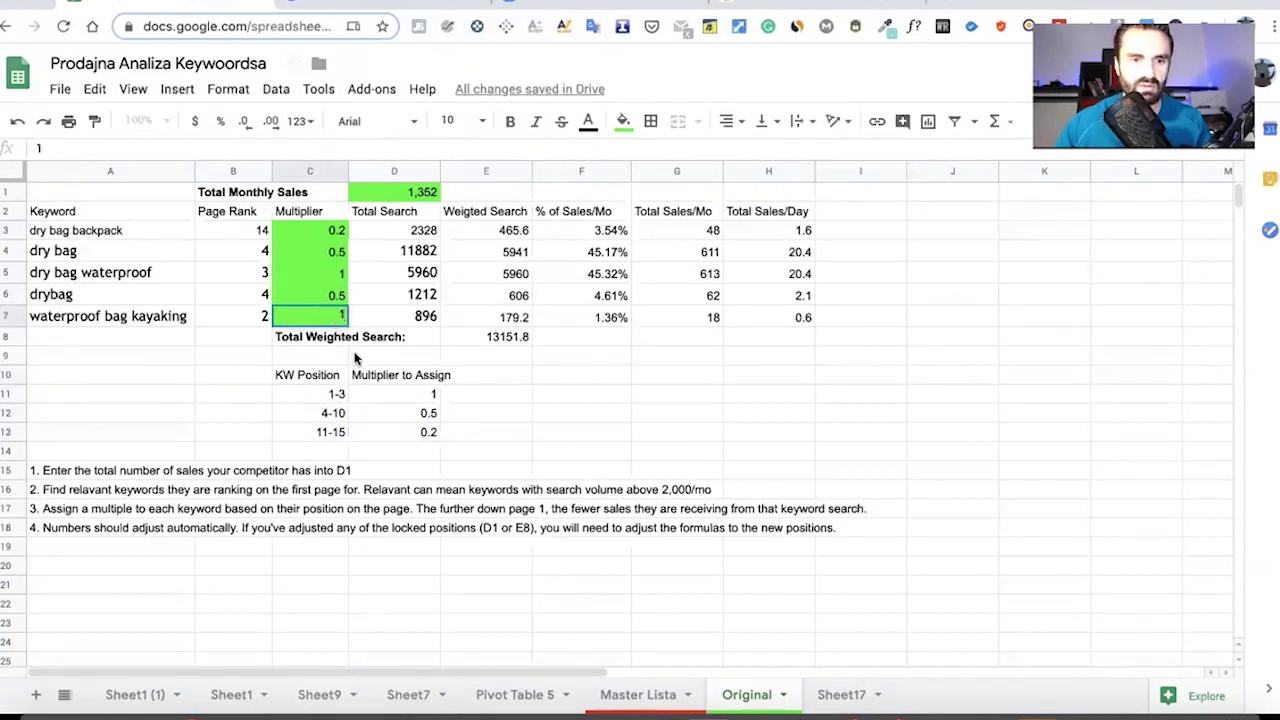
left_click(333, 316)
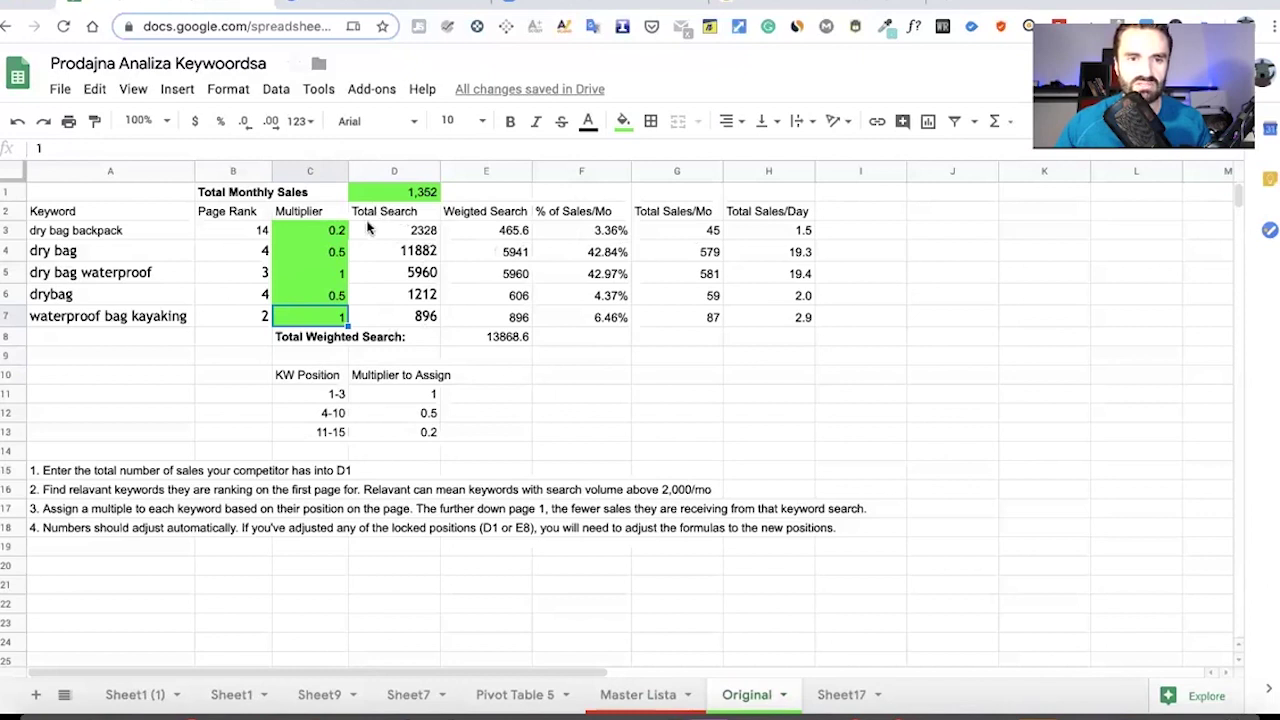
Examine how the weighted search and percentage of monthly sales for "dry bag backpack" derive from its rank, multiplier and search volume.
left_click(515, 230)
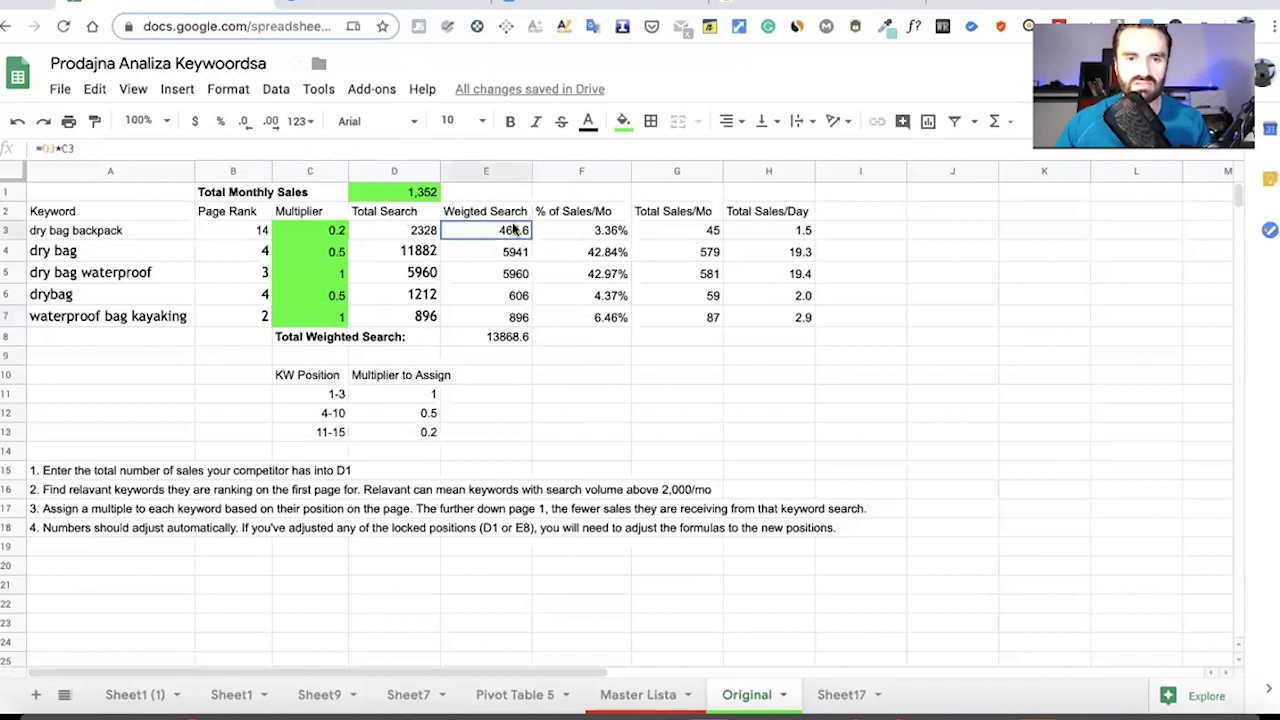
left_click(428, 230)
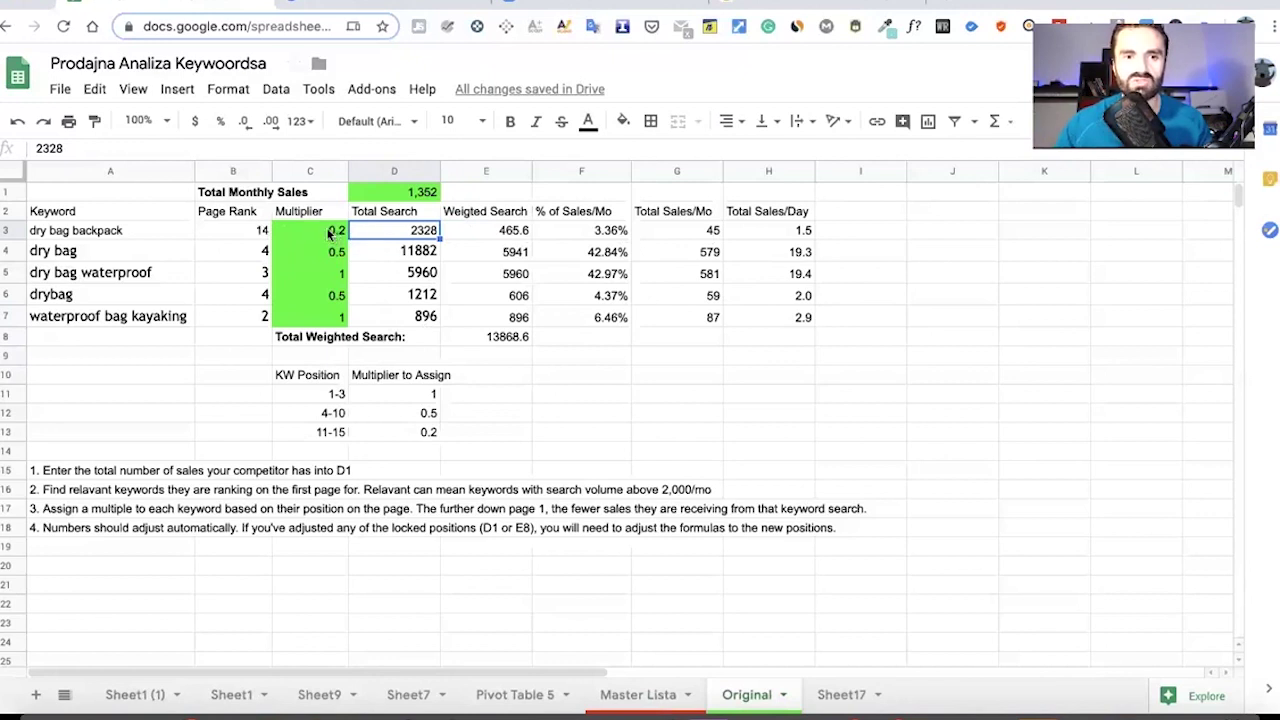
left_click(506, 232)
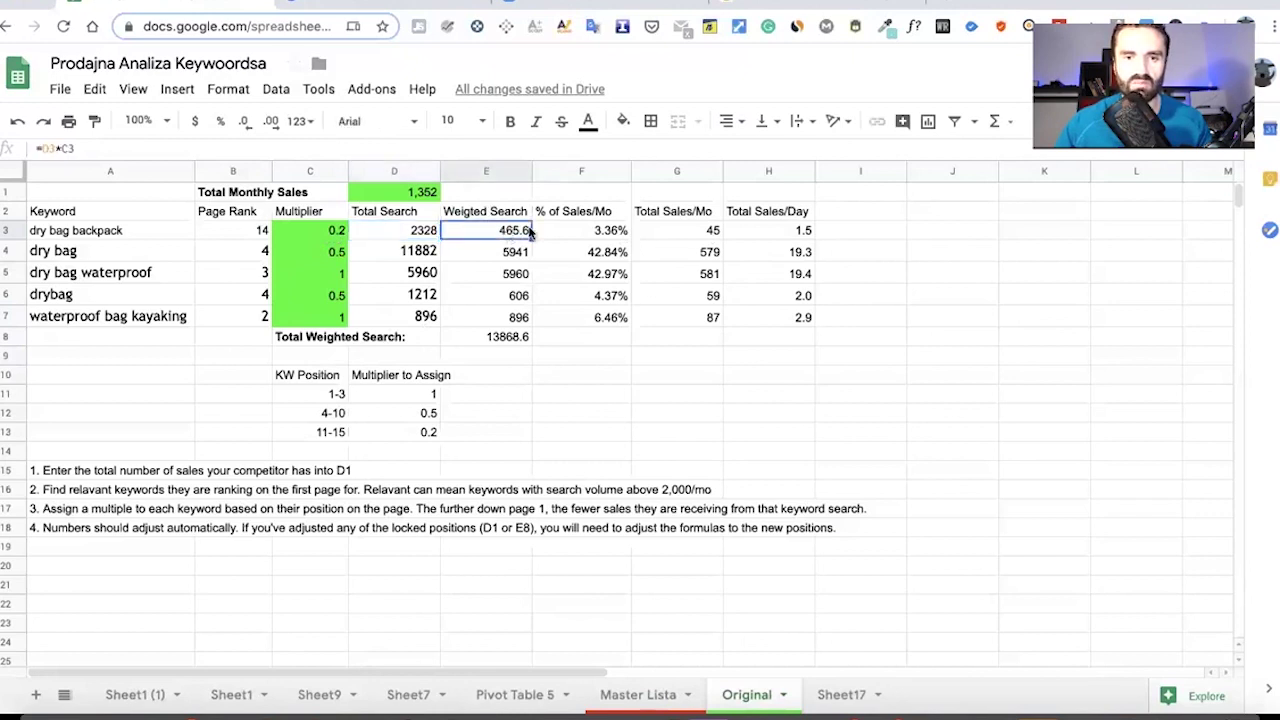
left_click(600, 232)
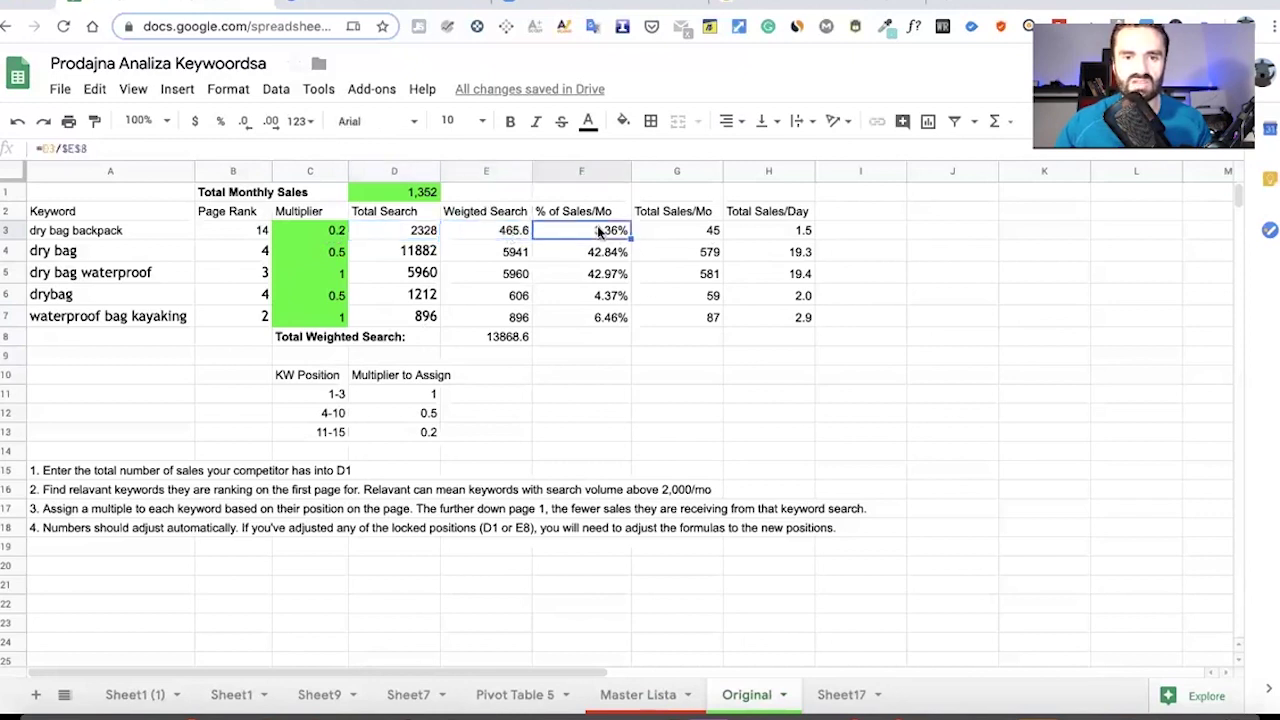
left_click(427, 230)
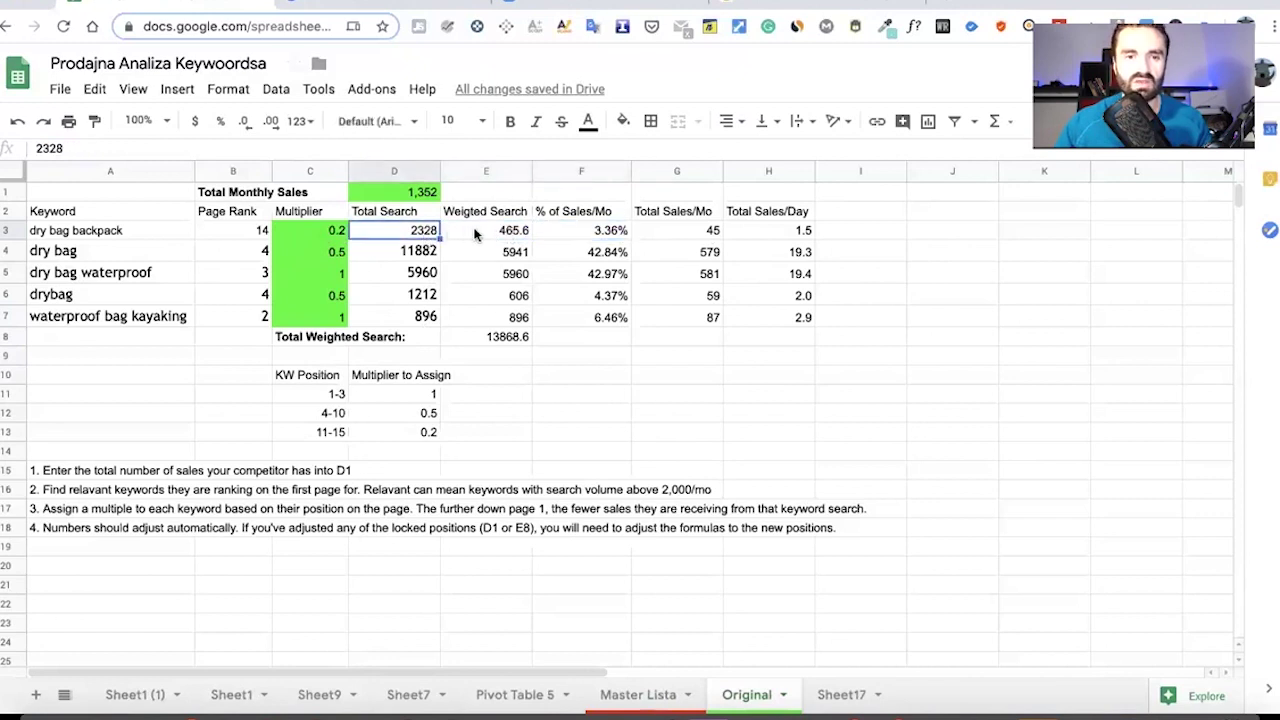
left_click(152, 234)
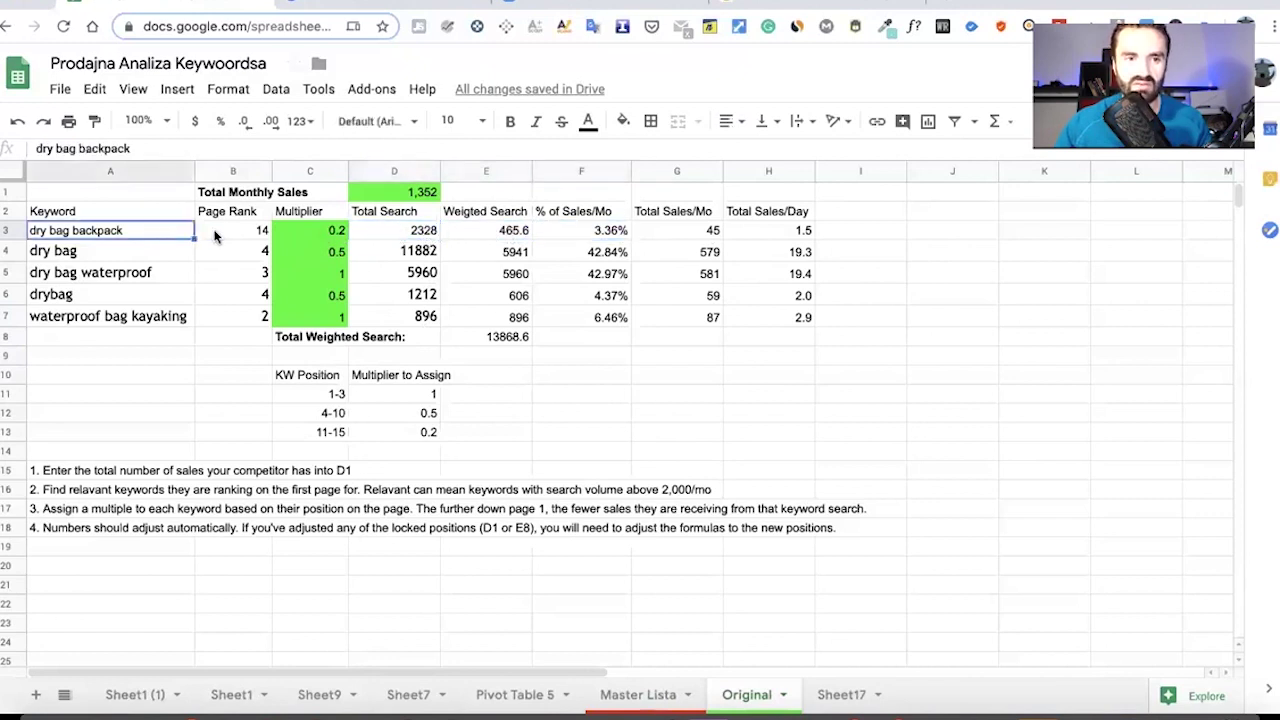
left_click(250, 235)
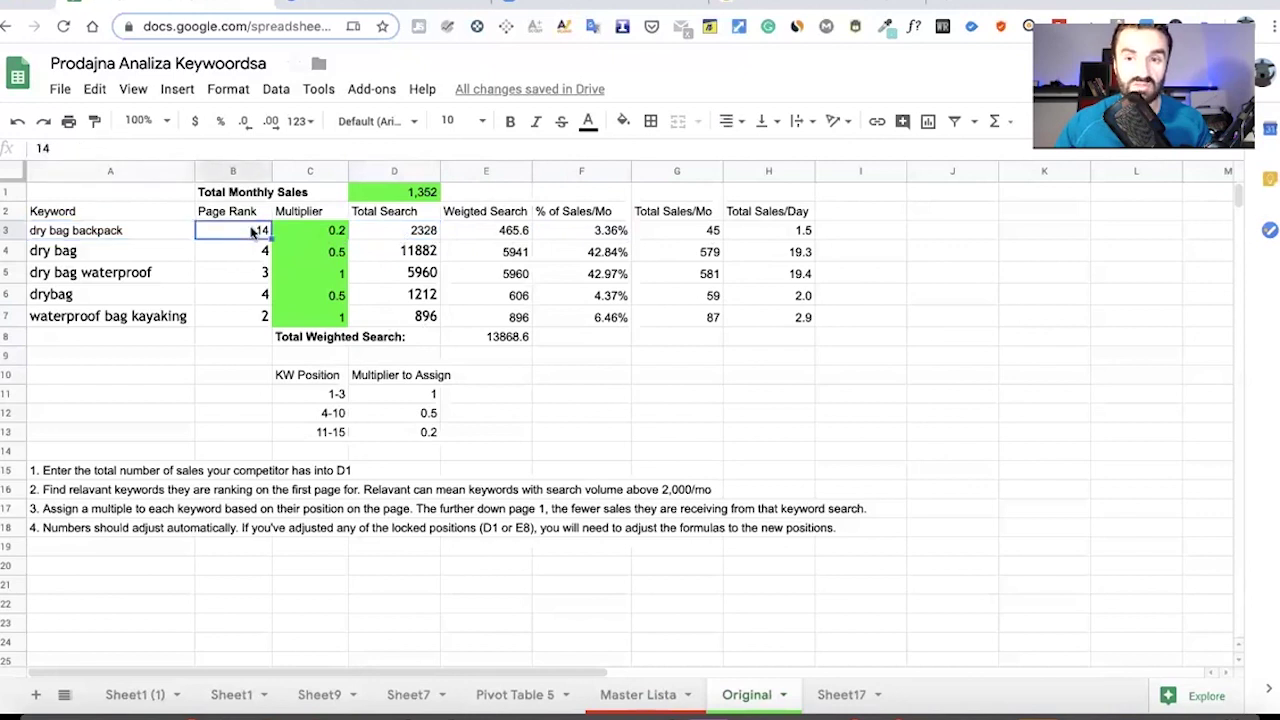
left_click(595, 232)
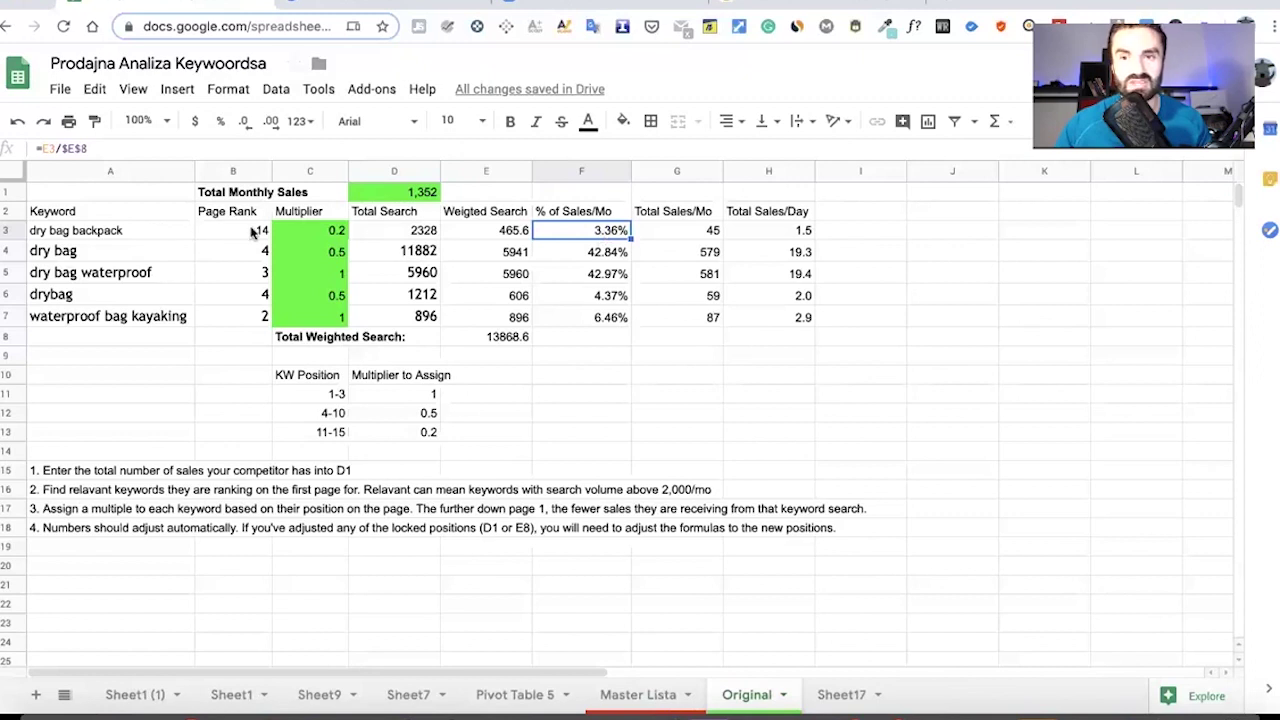
Examine the estimated total sales per month and per day for "dry bag backpack", comparing its daily sales with those of "dry bag".
left_click(703, 231)
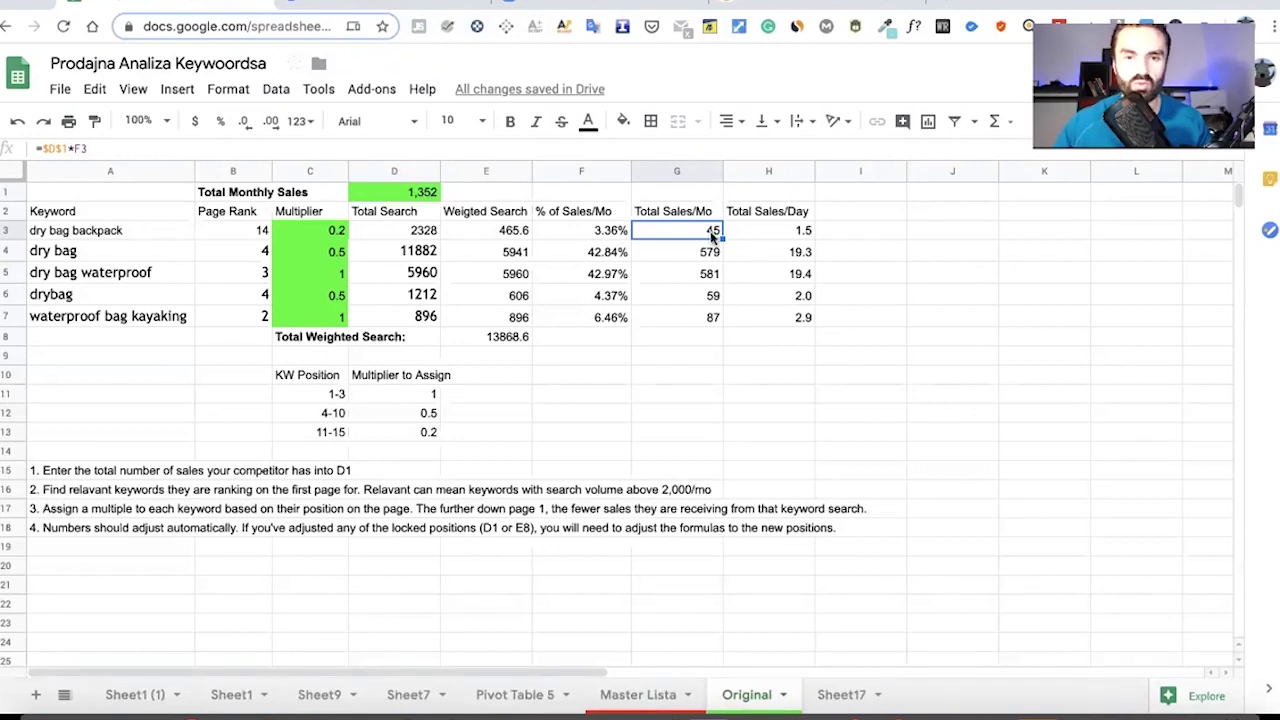
left_click(786, 231)
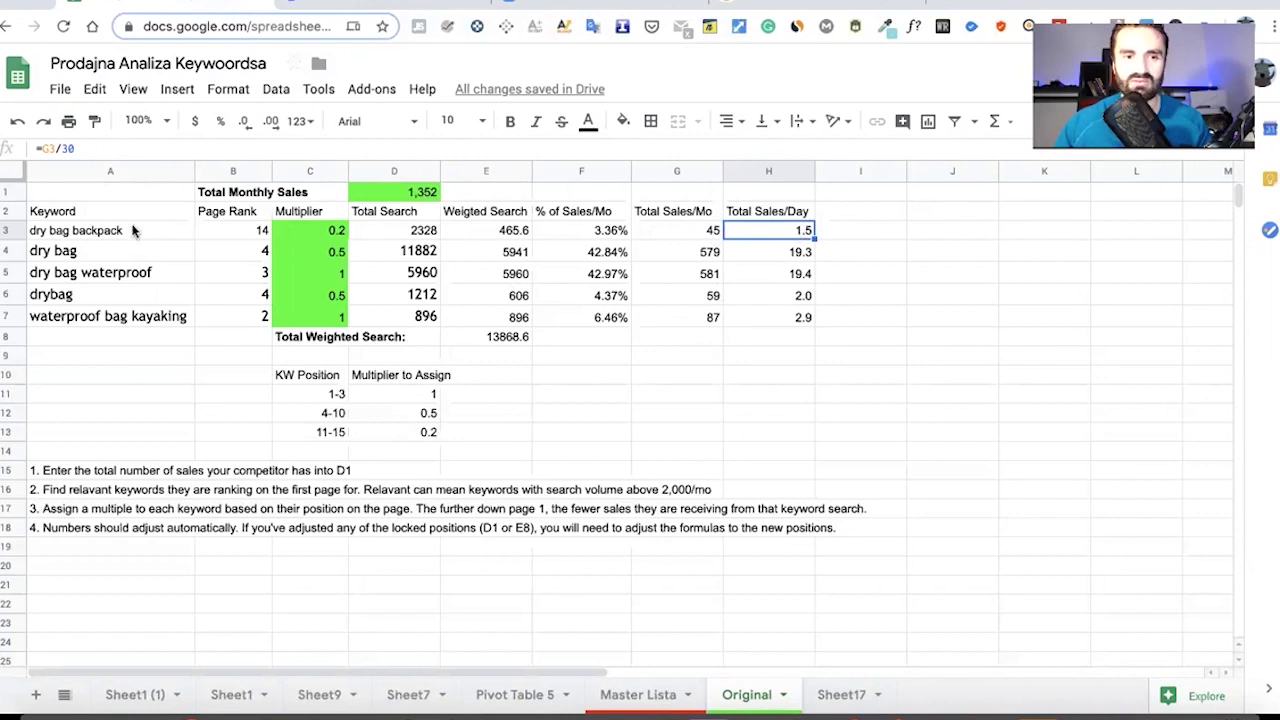
left_click(798, 252)
left_click(803, 232)
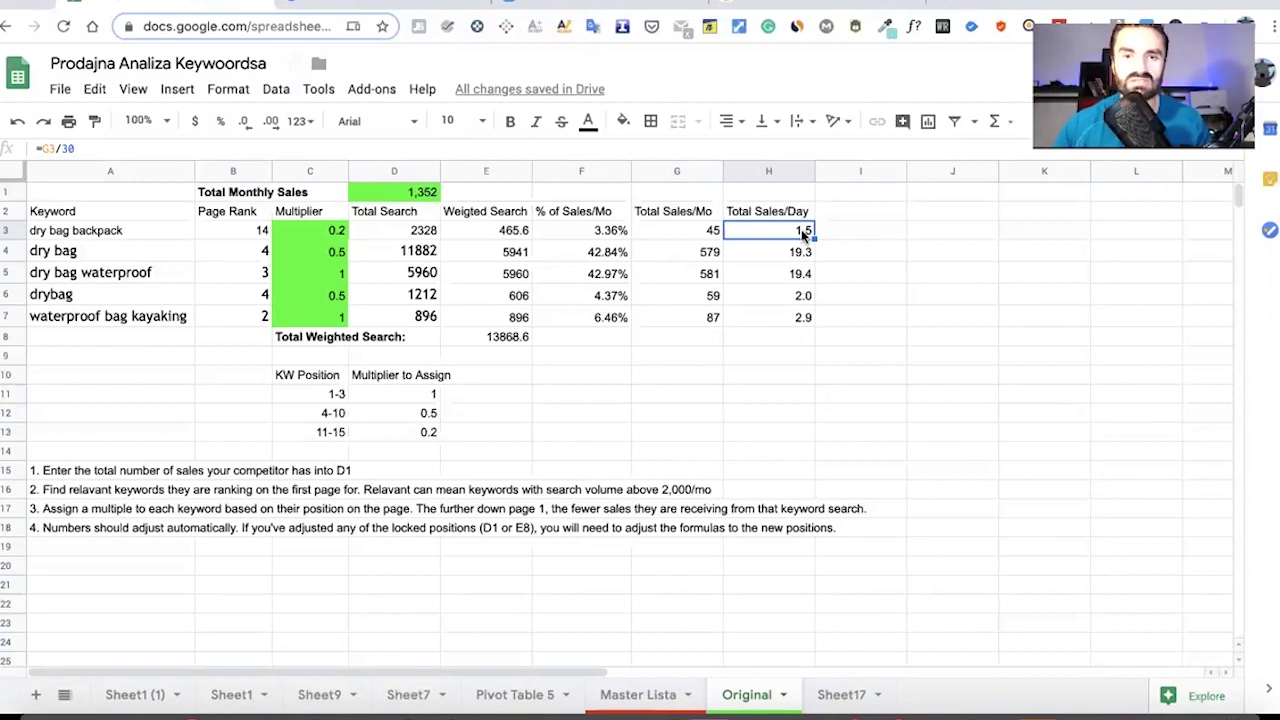
left_click(794, 254)
left_click(795, 232)
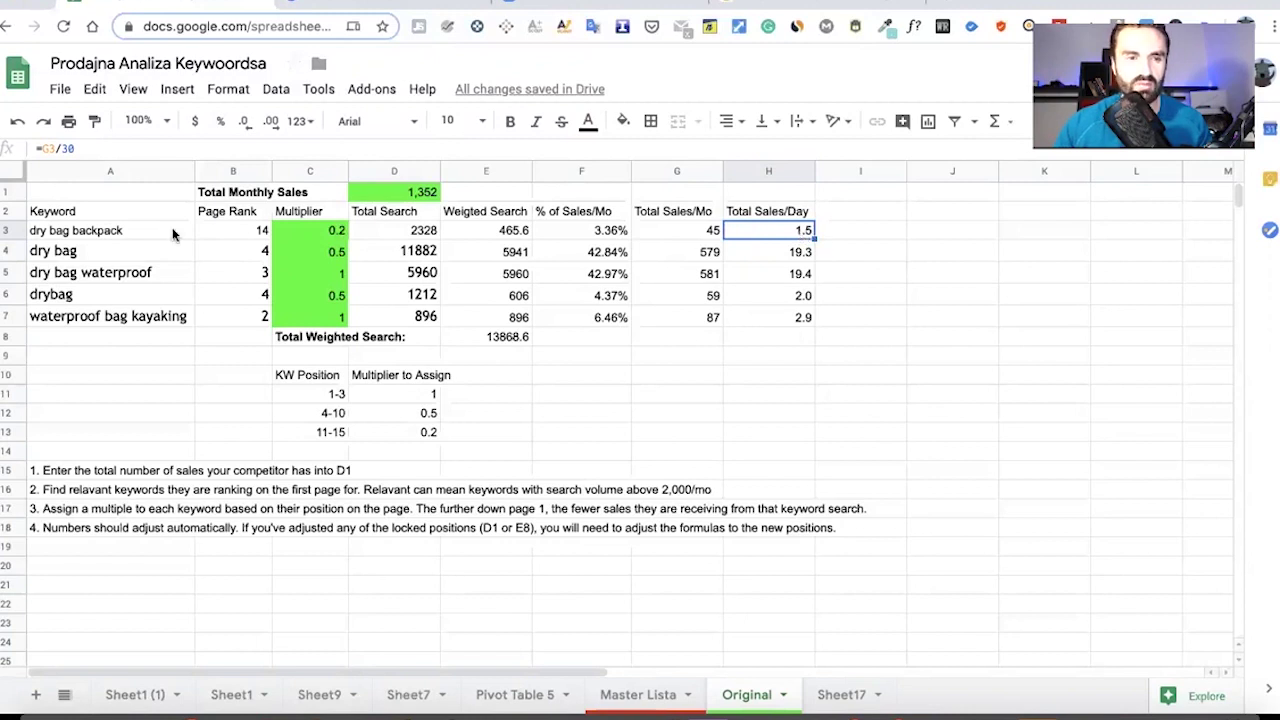
Get the competitor's ASIN in G21 of the Master Lista sheet, then switch to Helium 10 and open the Cerebro reverse ASIN lookup.
left_click(638, 694)
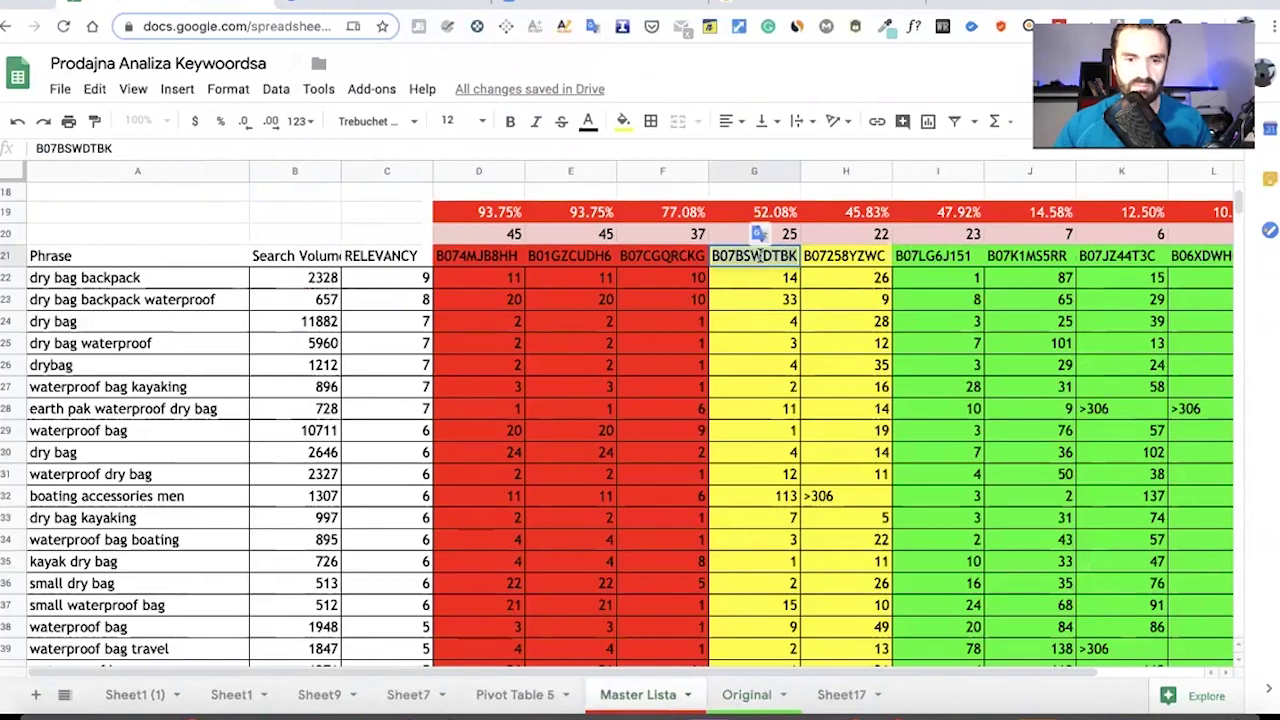
left_click(343, 5)
mouse_move(70, 182)
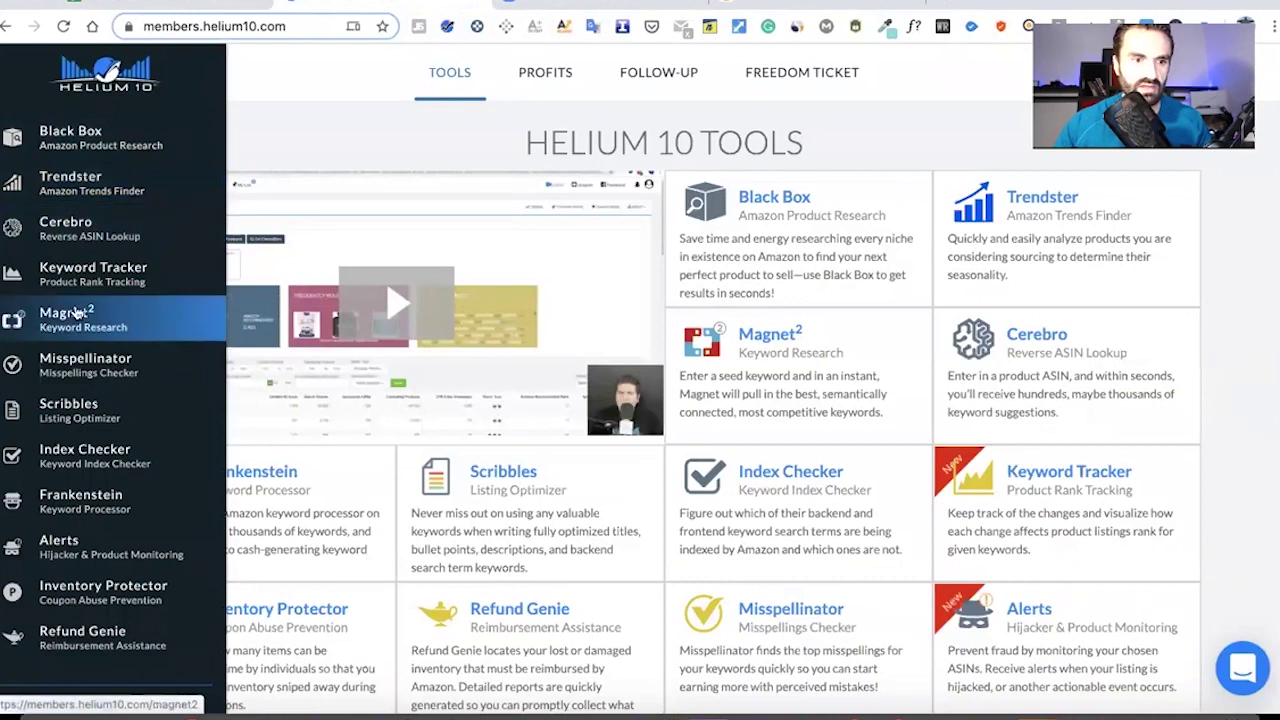
left_click(83, 237)
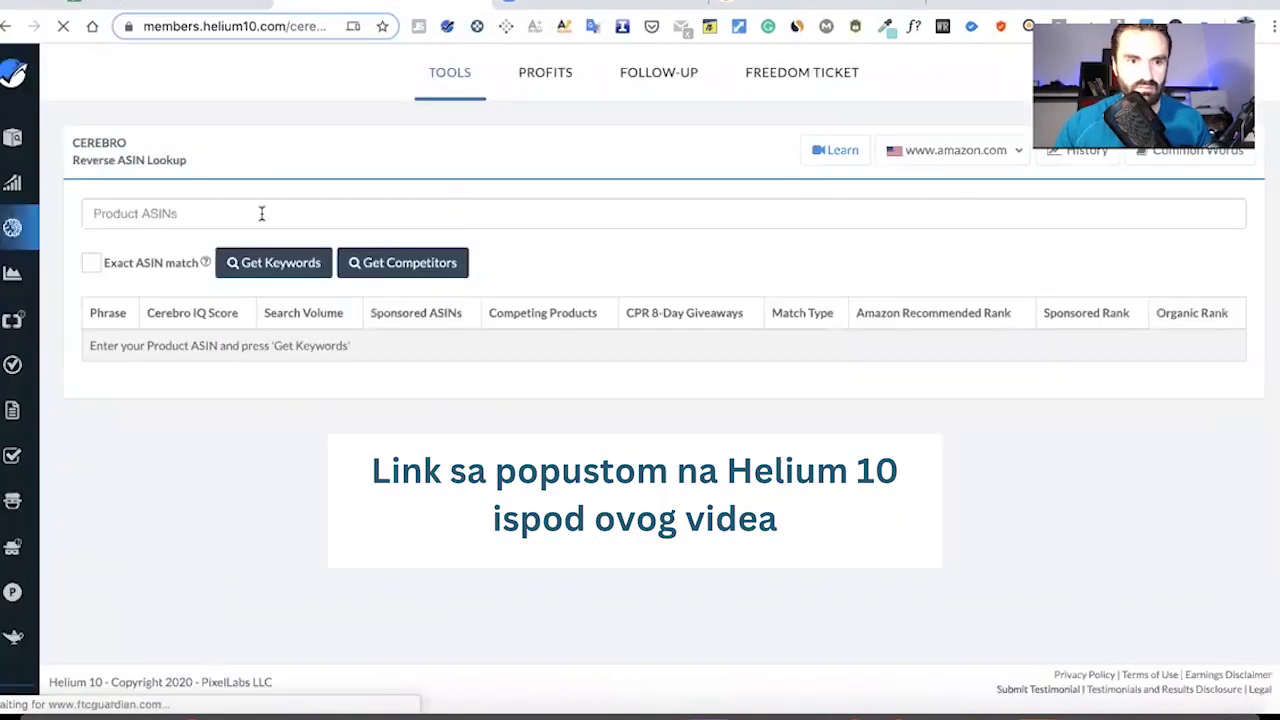
Retrieve the keywords for ASIN B07BSWDTBK in Cerebro and view the resulting keyword list.
left_click(261, 212)
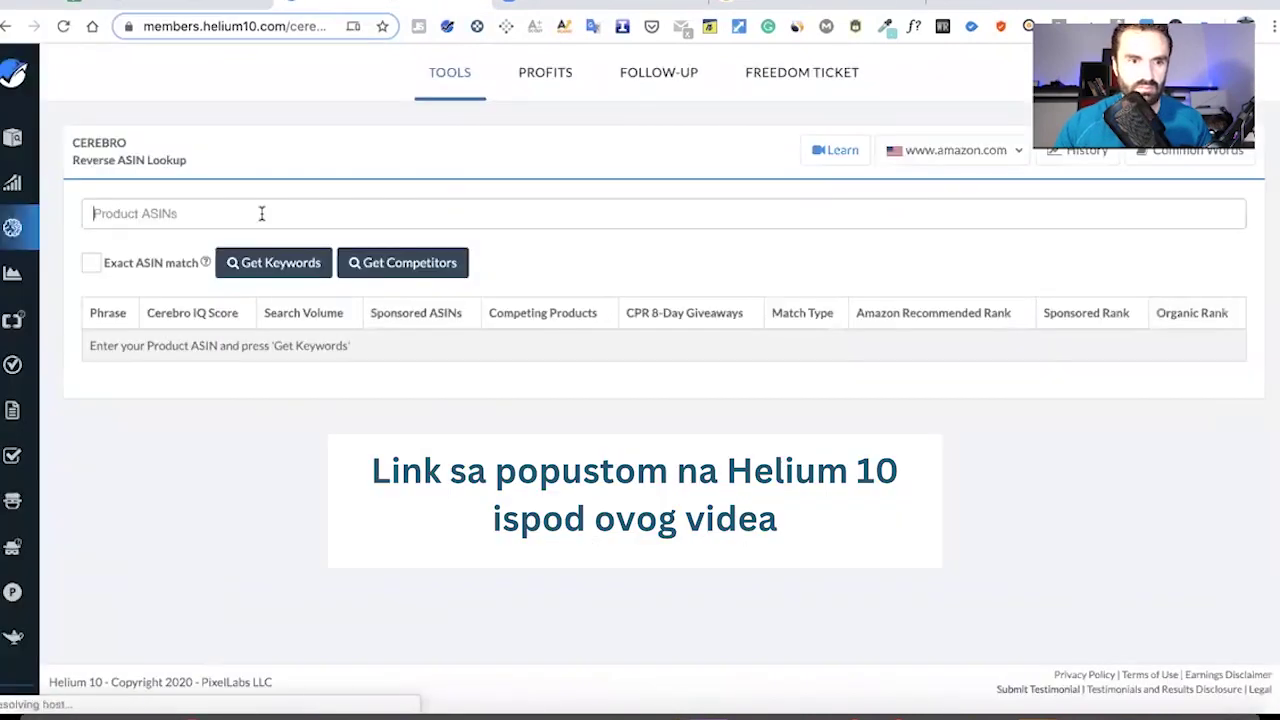
type("B07BSWDTBK")
key("Return")
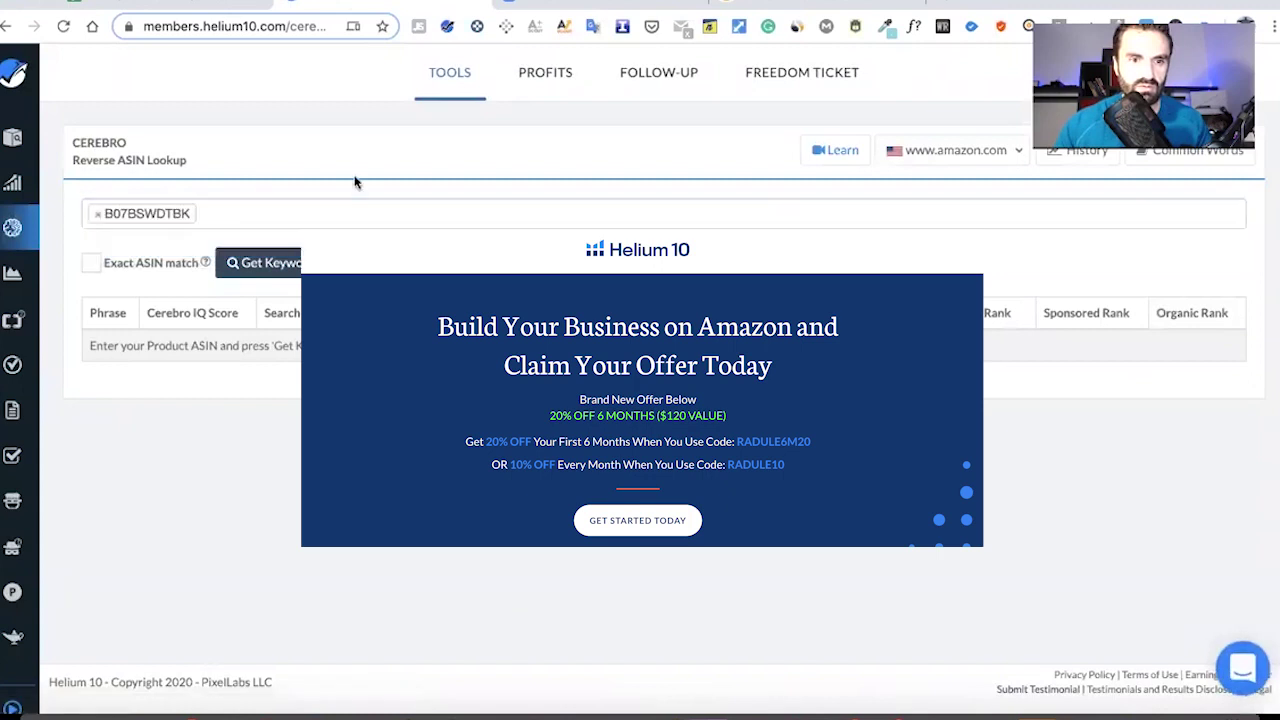
left_click(270, 263)
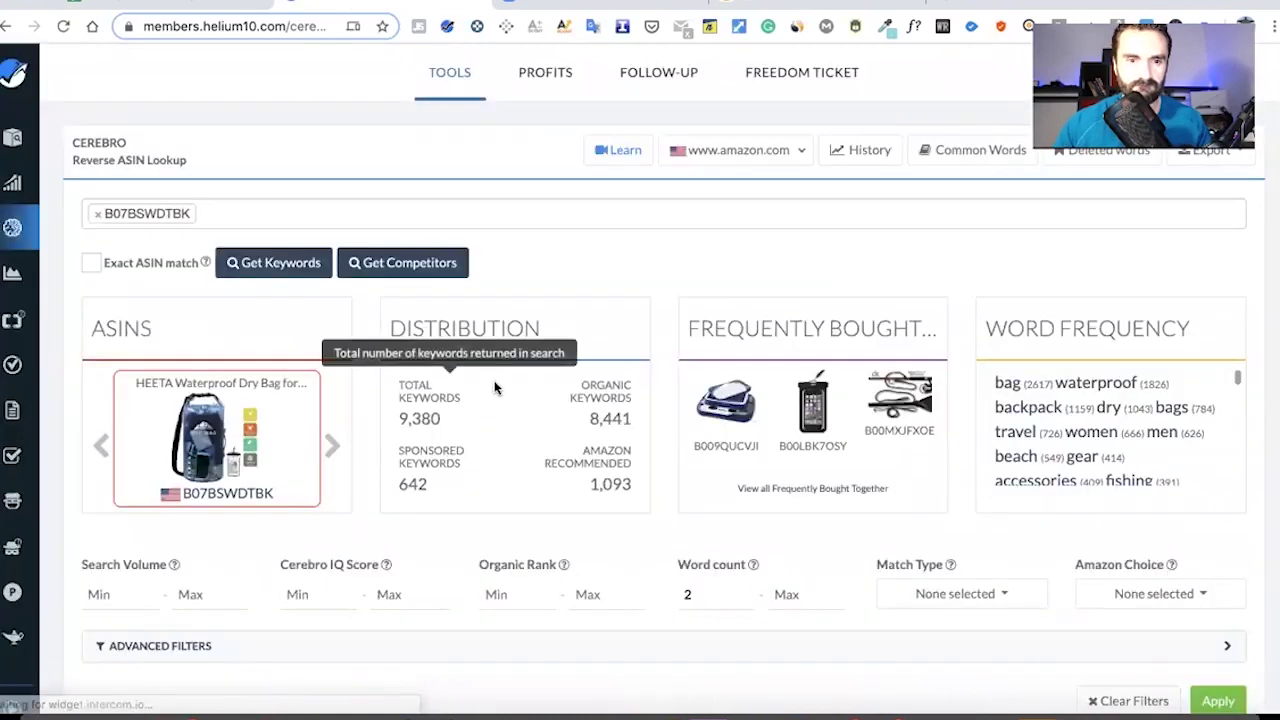
scroll(494, 388, "down", 4)
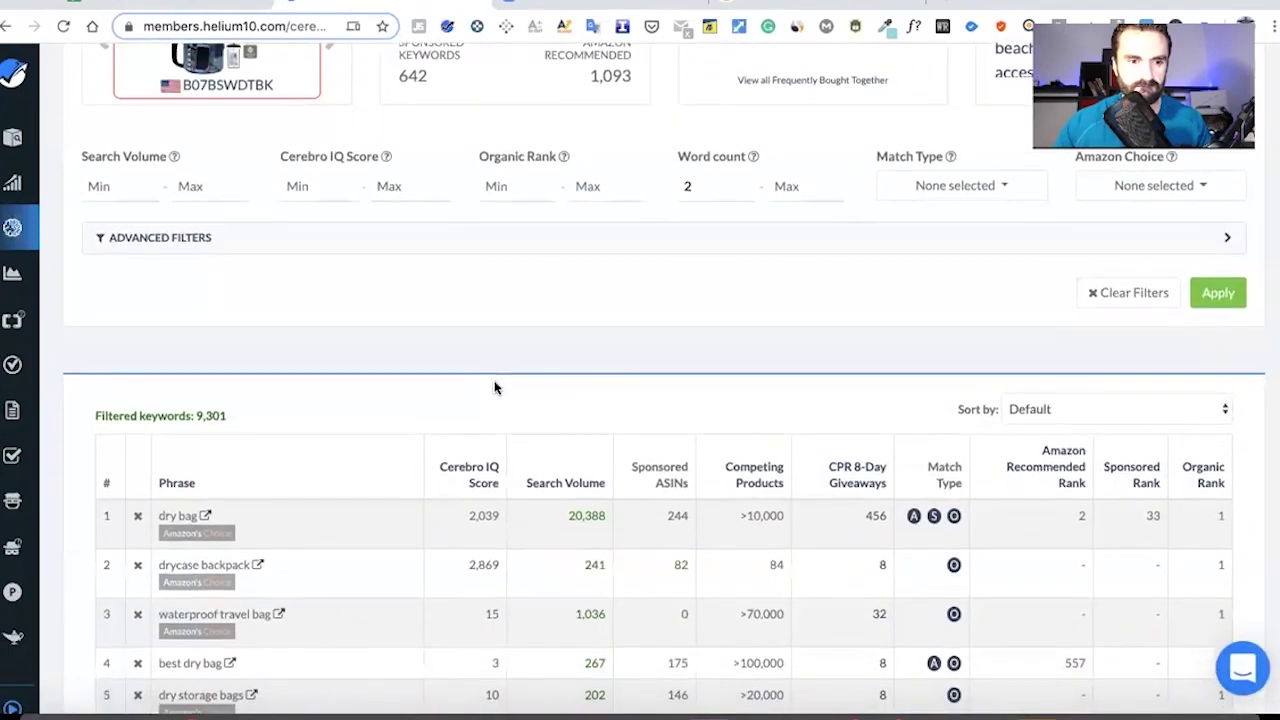
scroll(494, 386, "down", 3)
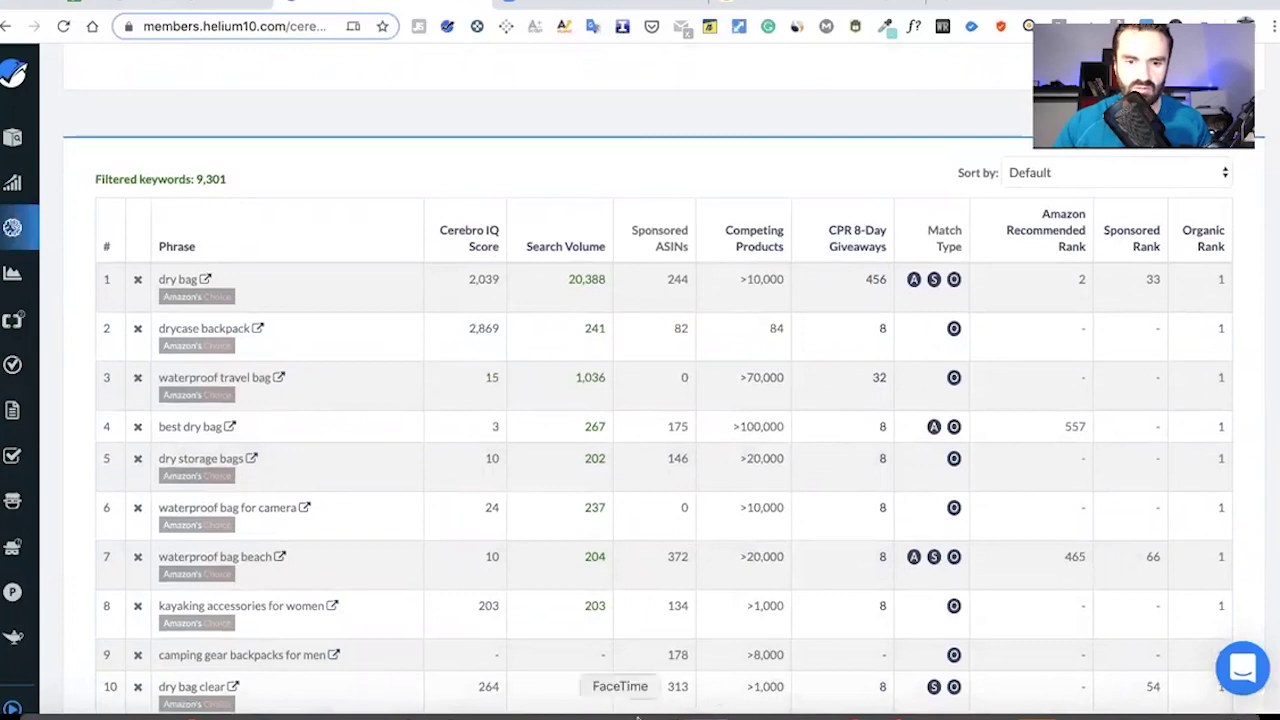
Return to the Original sheet of the Google Sheets file and check the estimated total monthly sales for "dry bag".
left_click(186, 3)
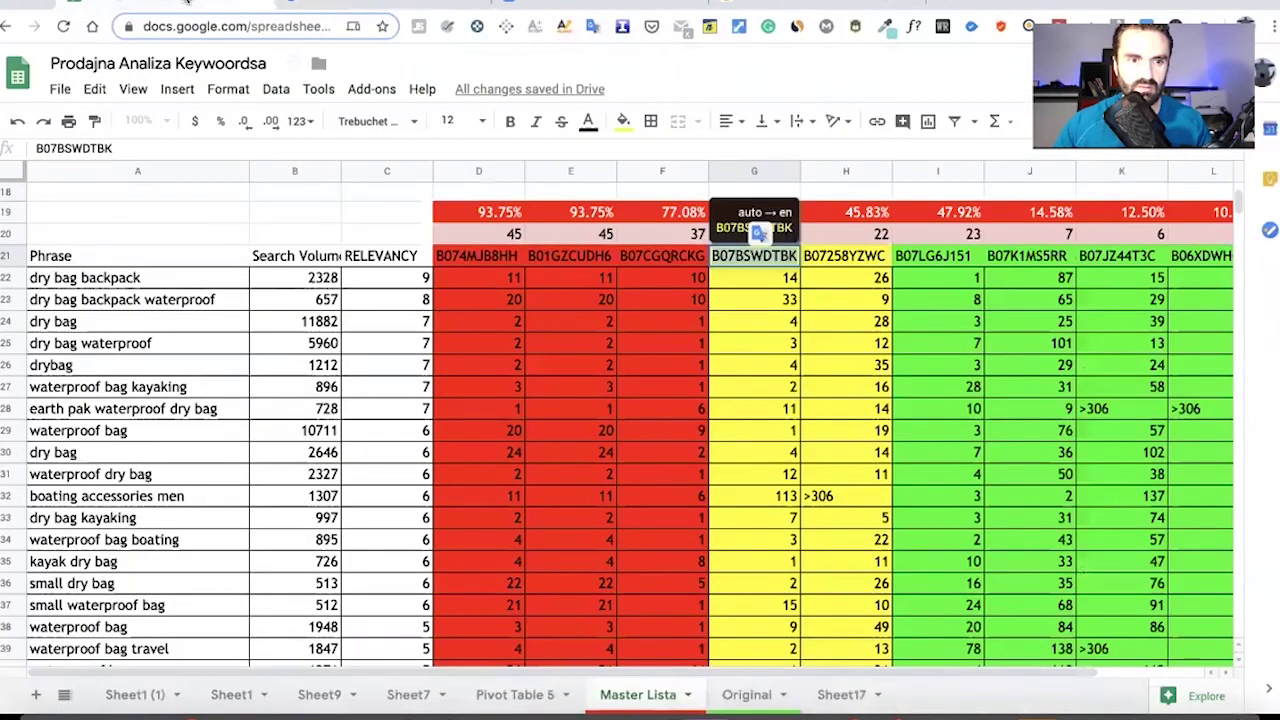
left_click(748, 694)
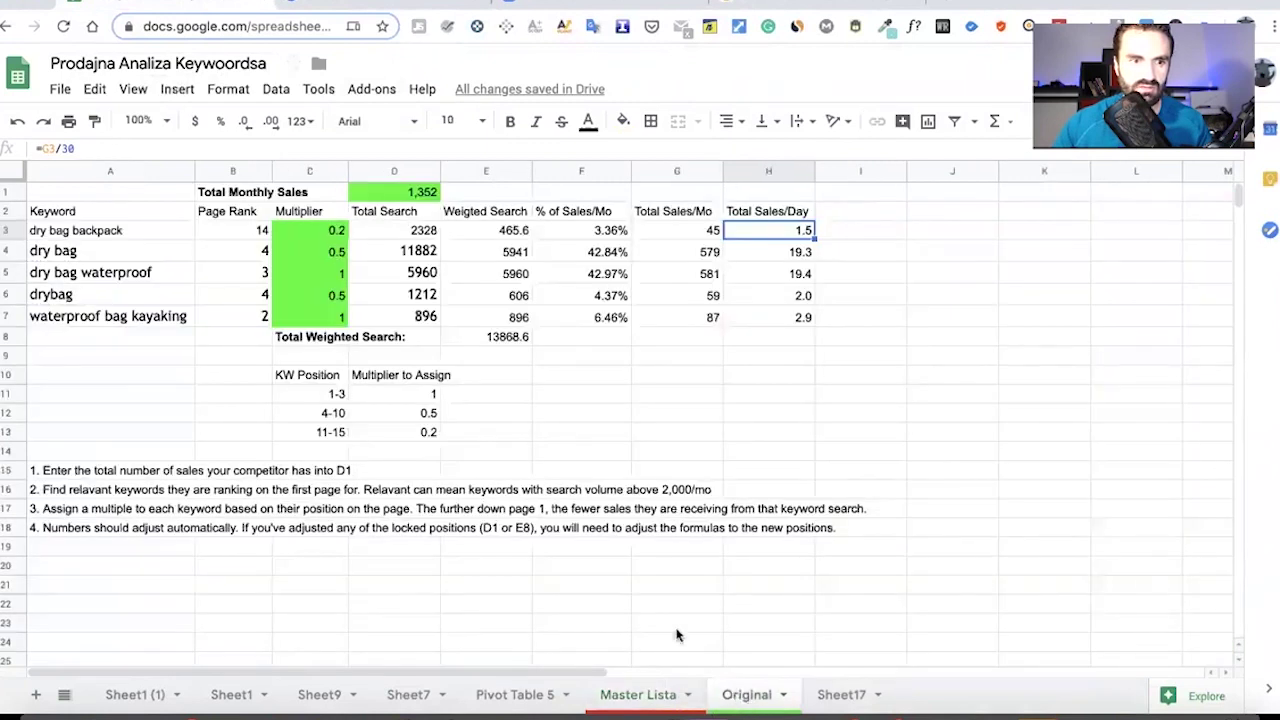
left_click(57, 256)
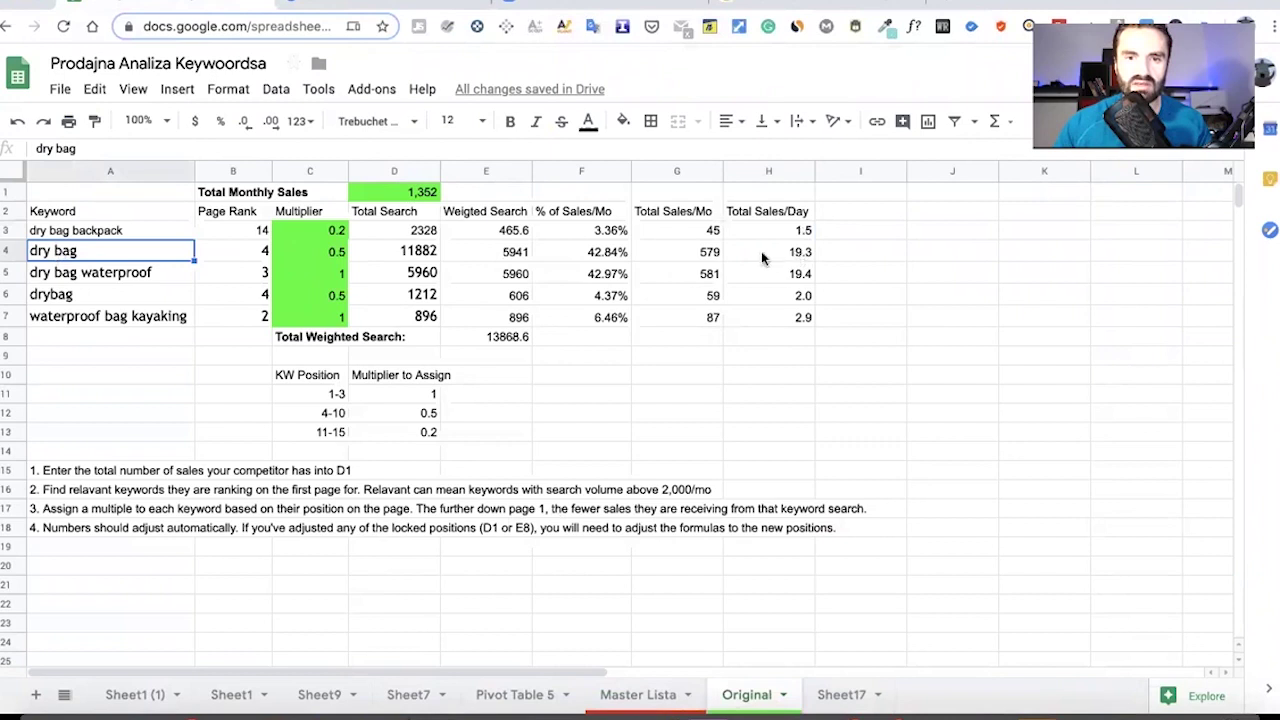
left_click(710, 254)
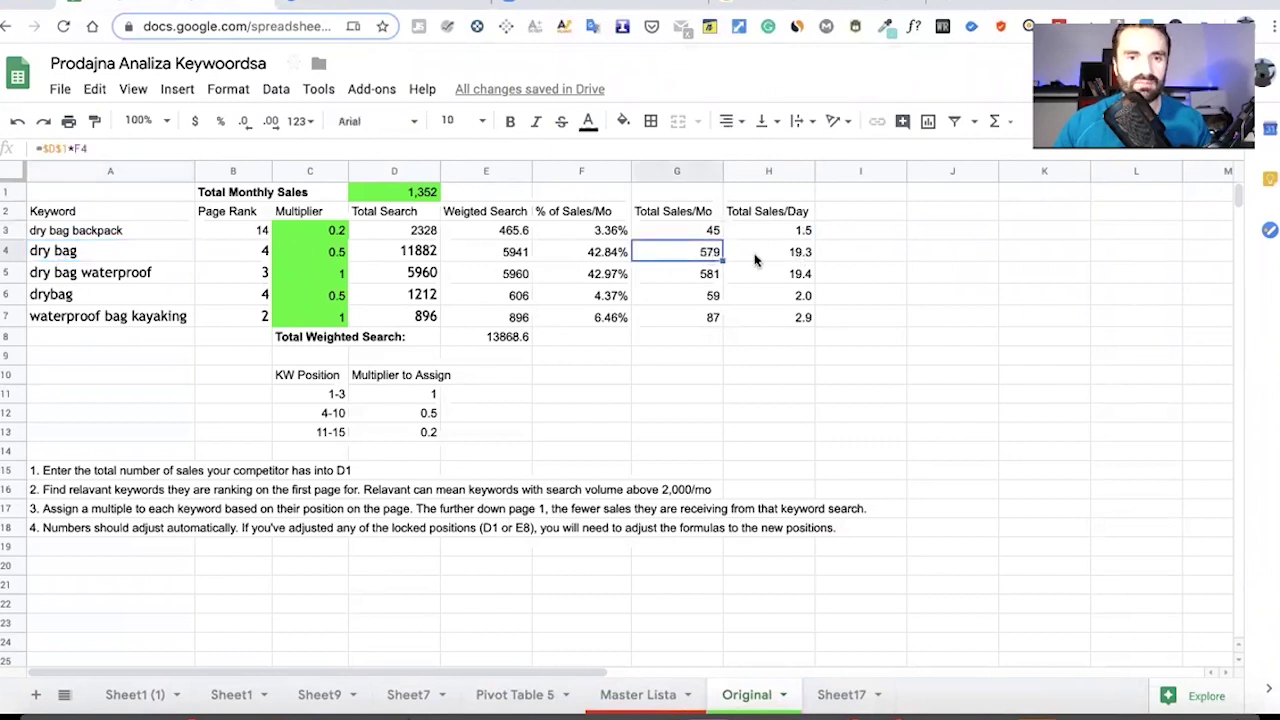
left_click(367, 4)
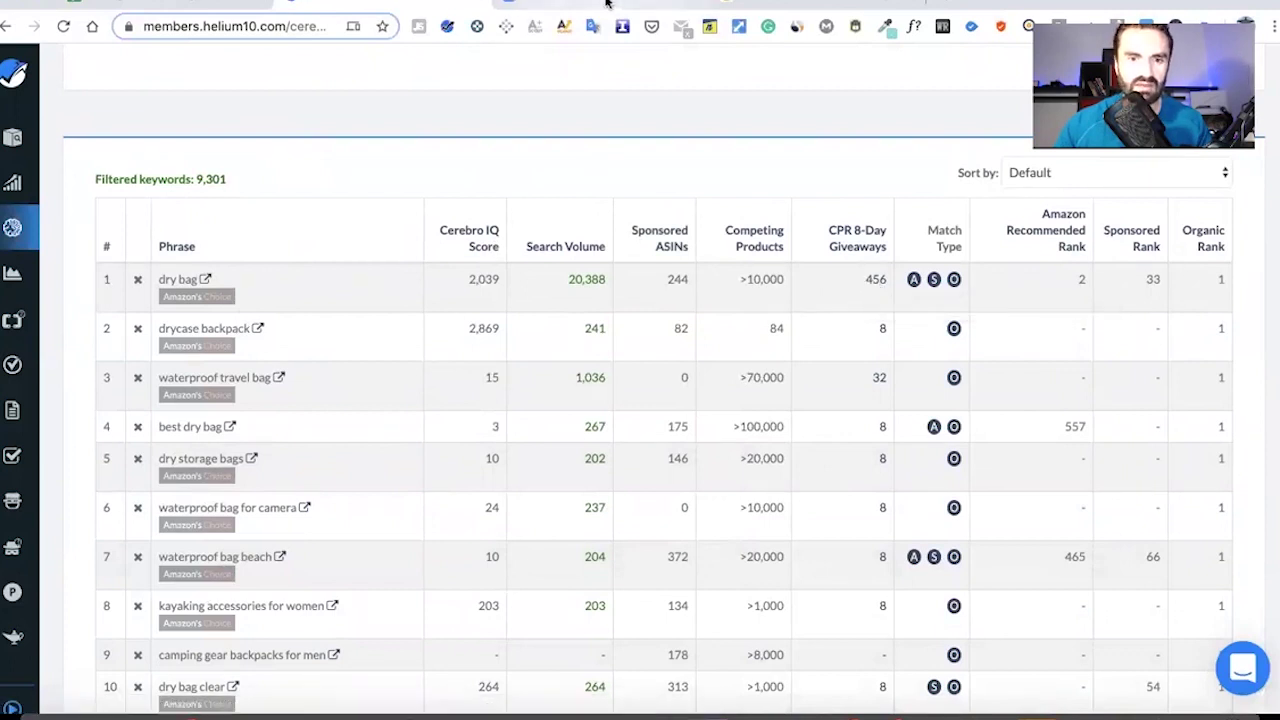
left_click(606, 5)
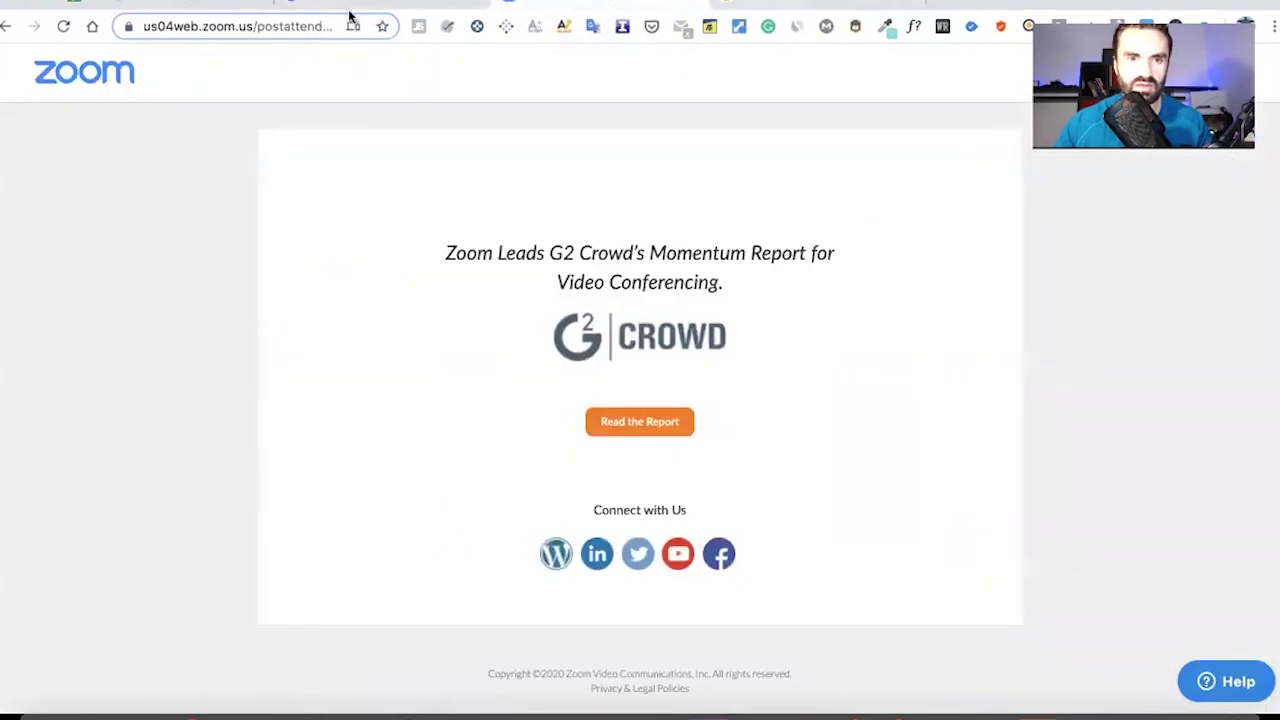
left_click(700, 5)
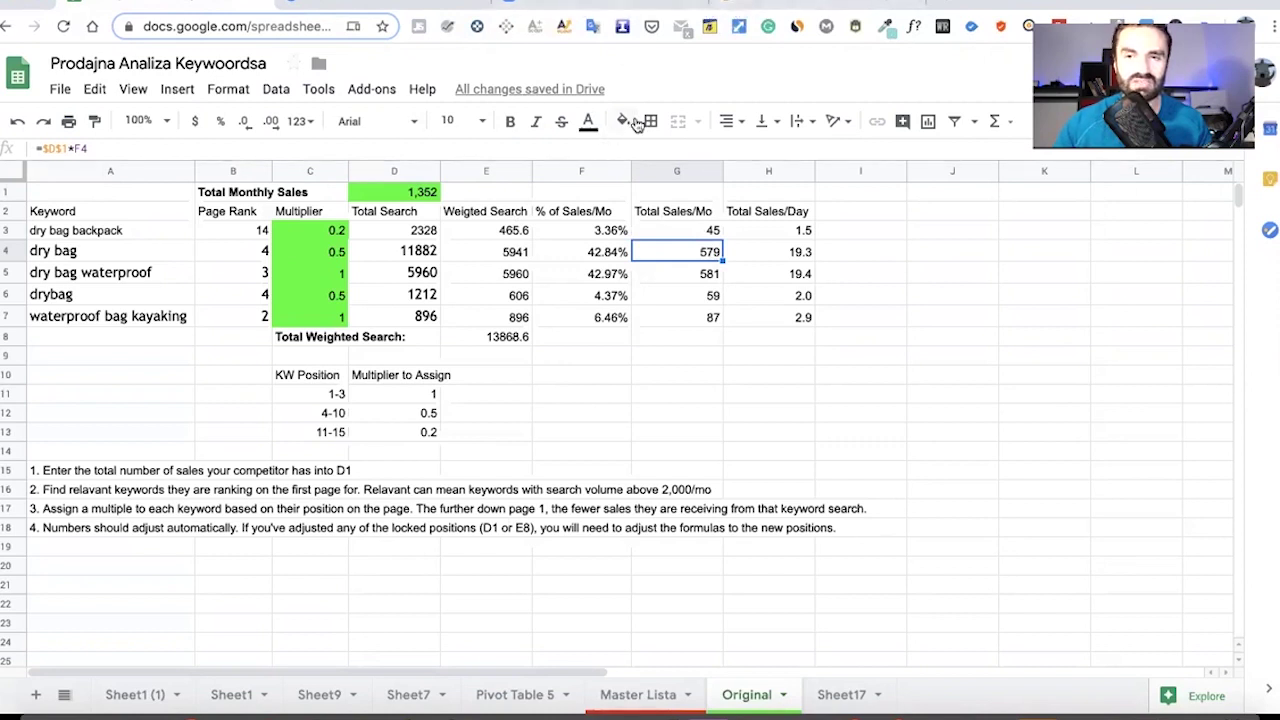
left_click(420, 8)
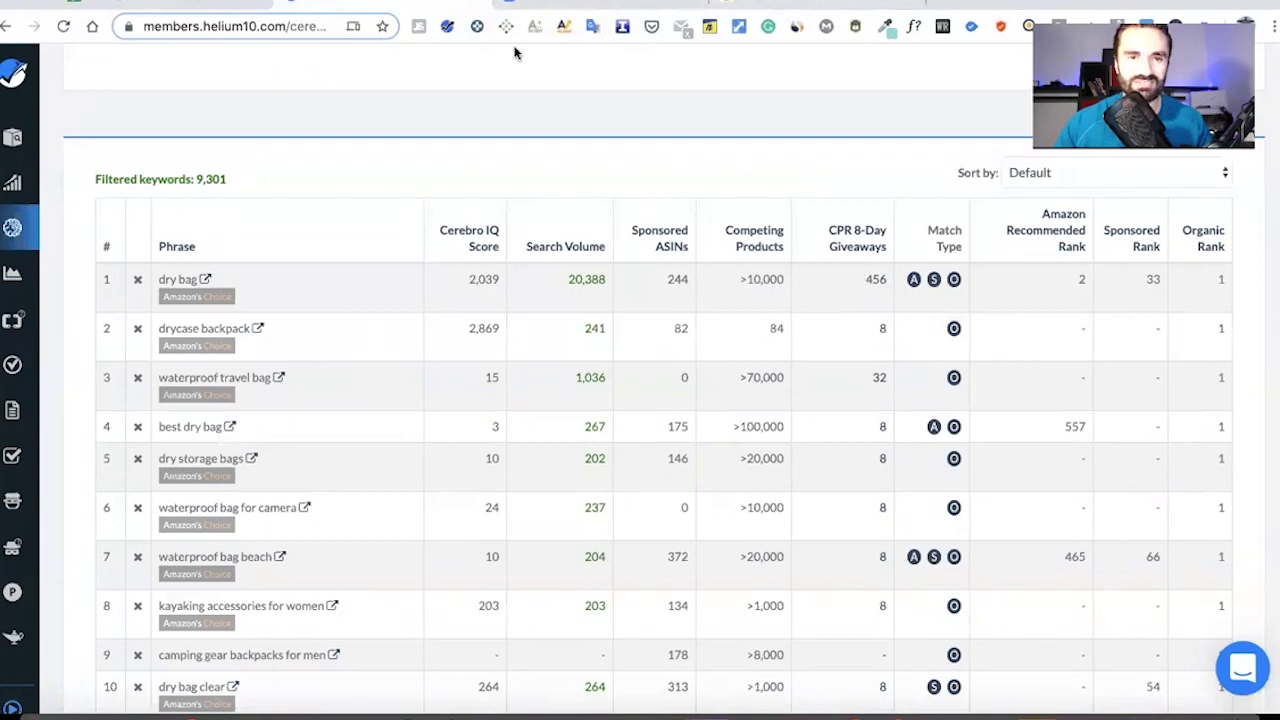
left_click(165, 5)
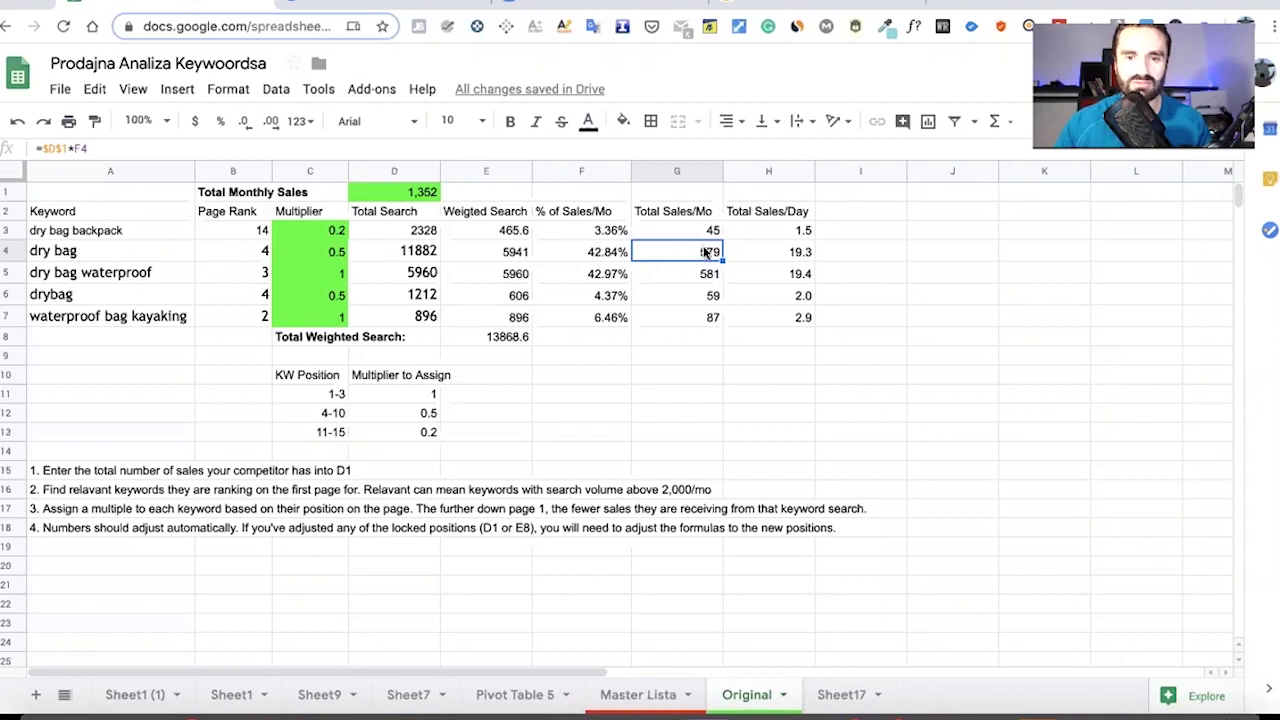
Examine the estimated total sales per day for "dry bag" and how it derives from the keyword's monthly sales.
left_click(790, 254)
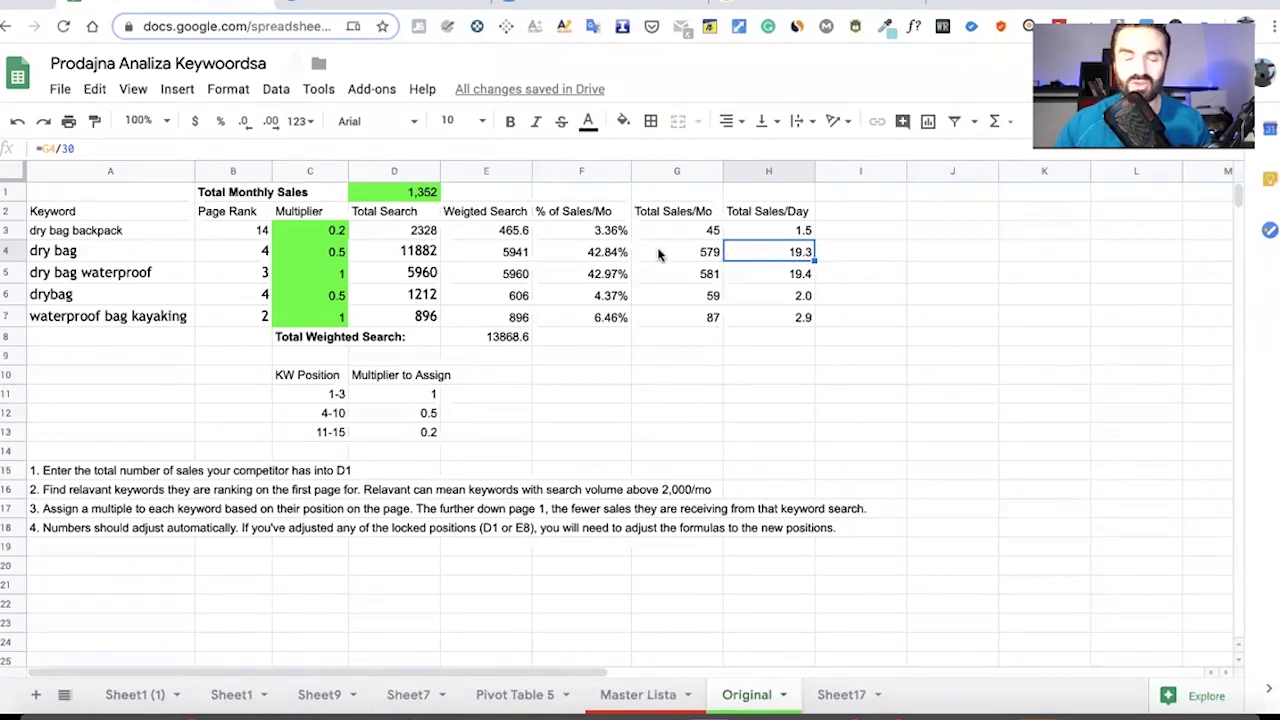
left_click(834, 253)
left_click(800, 255)
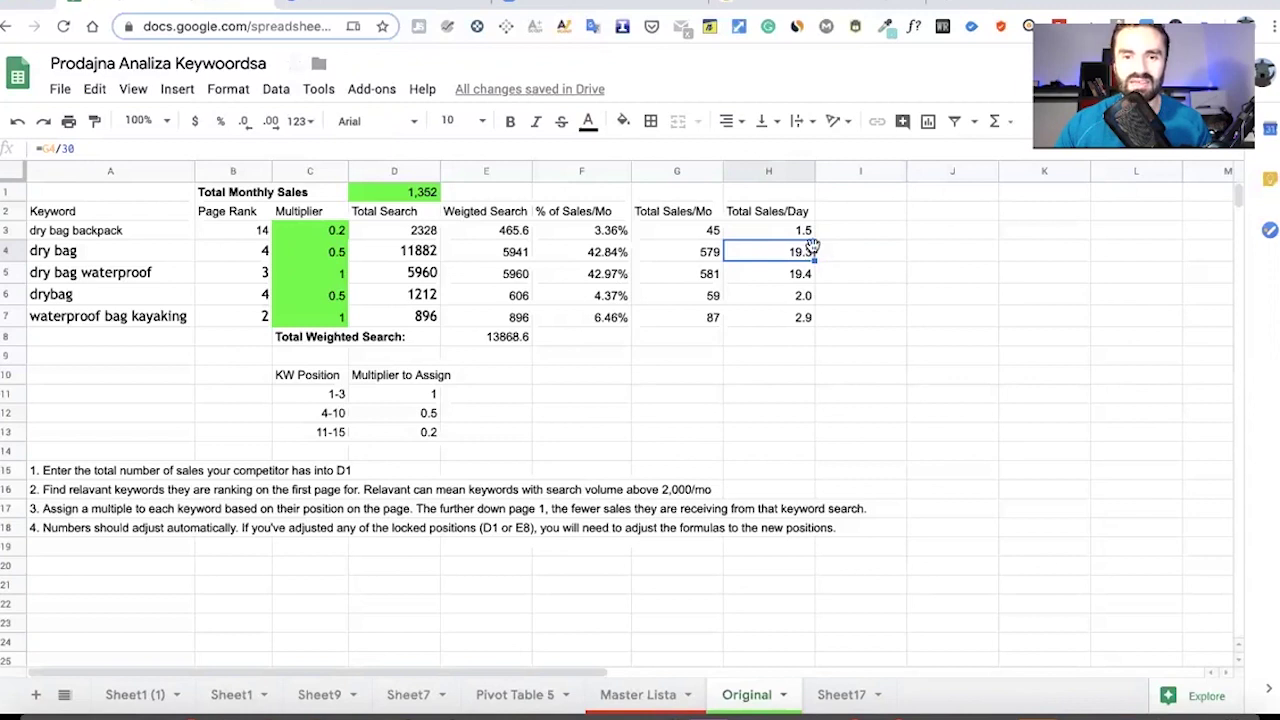
left_click(836, 252)
left_click(795, 254)
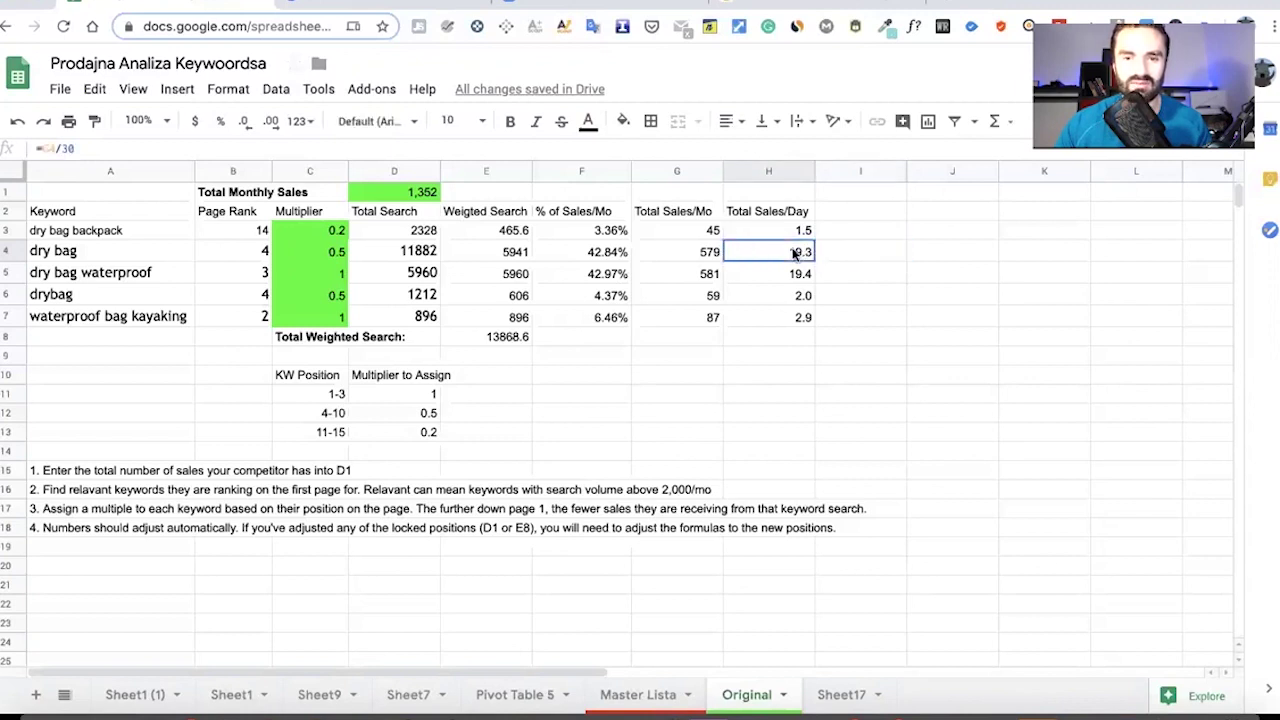
left_click(851, 256)
left_click(795, 254)
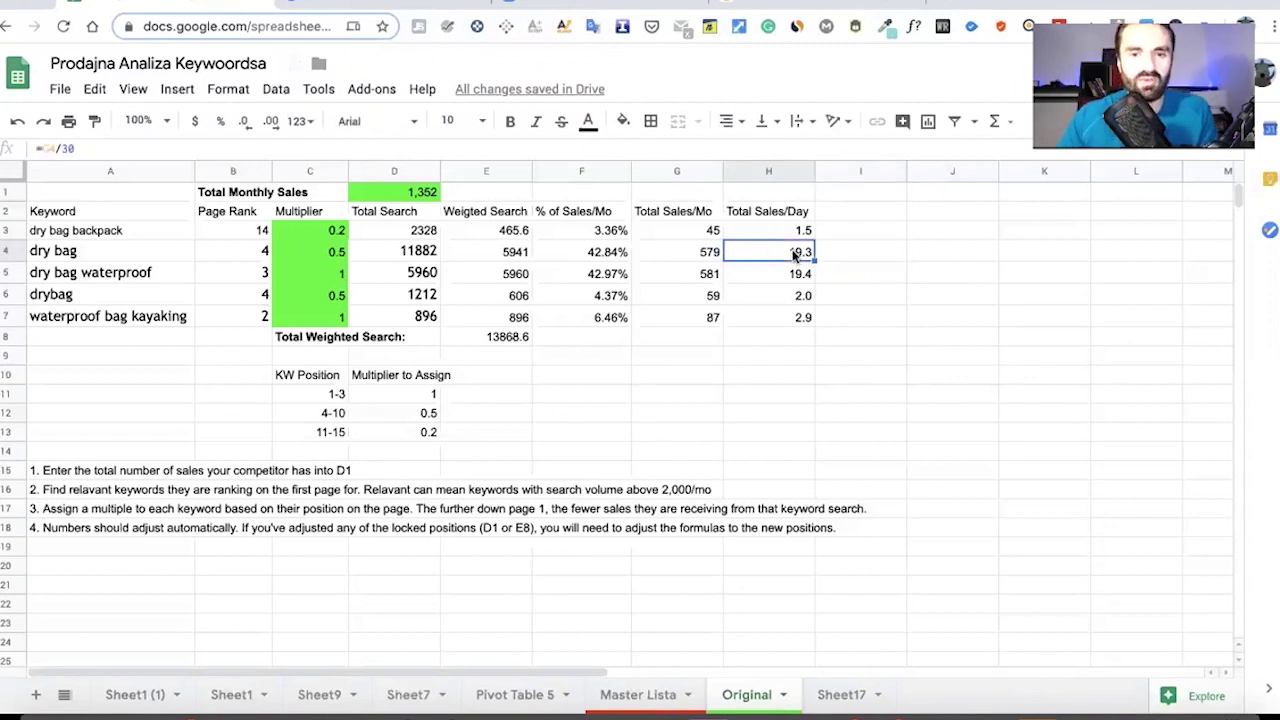
left_click(845, 253)
left_click(795, 254)
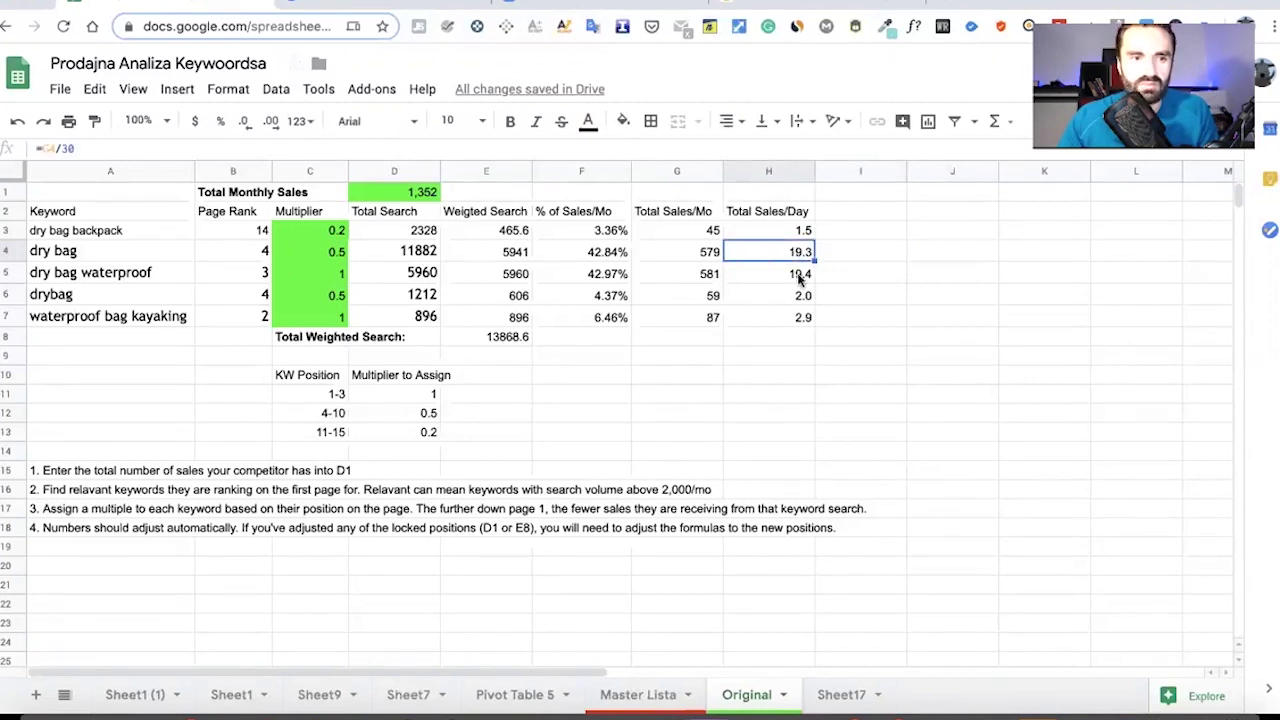
Compare the estimated total sales per day of "dry bag backpack", "dry bag", "dry bag waterproof" and "drybag".
left_click(800, 292)
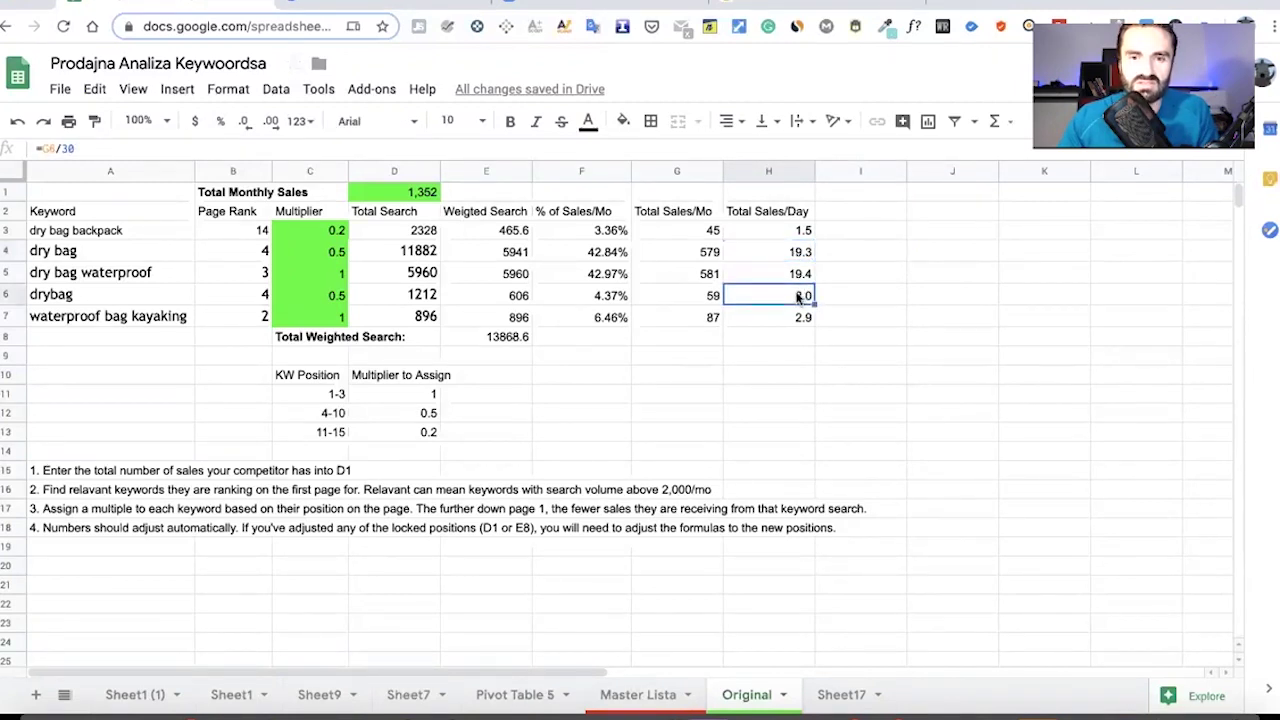
left_click(804, 272)
left_click(804, 254)
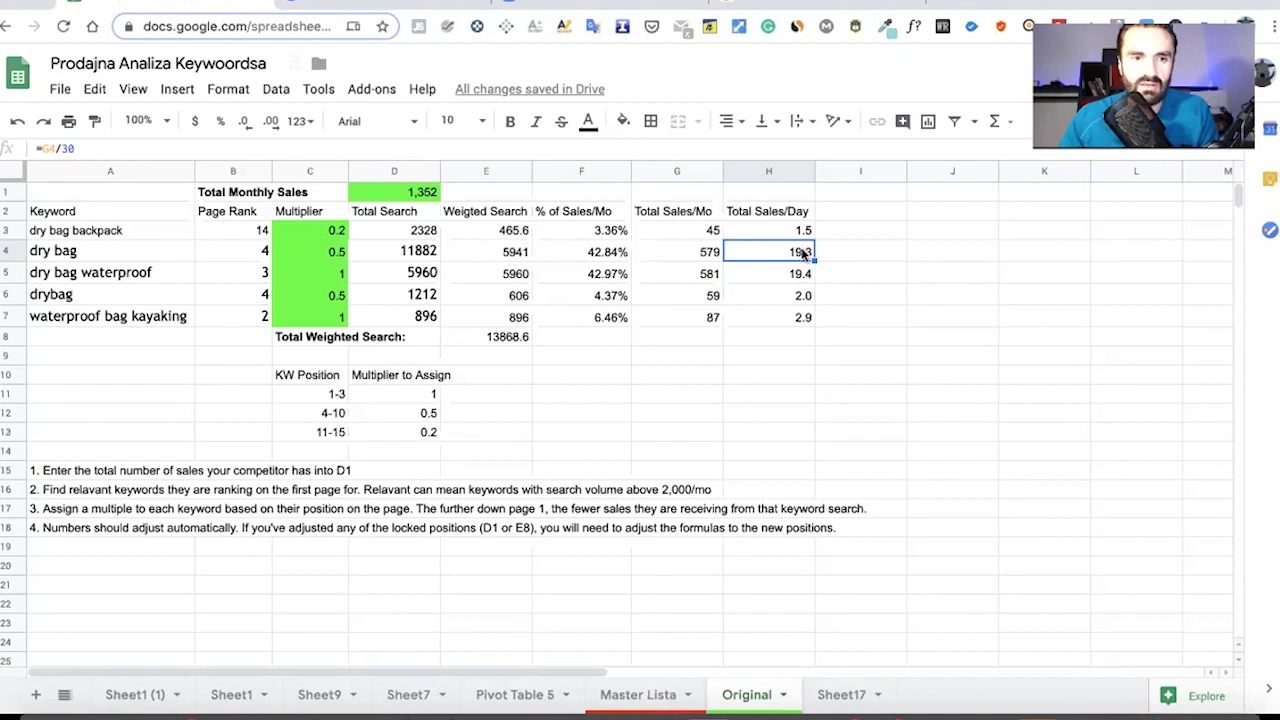
left_click(802, 232)
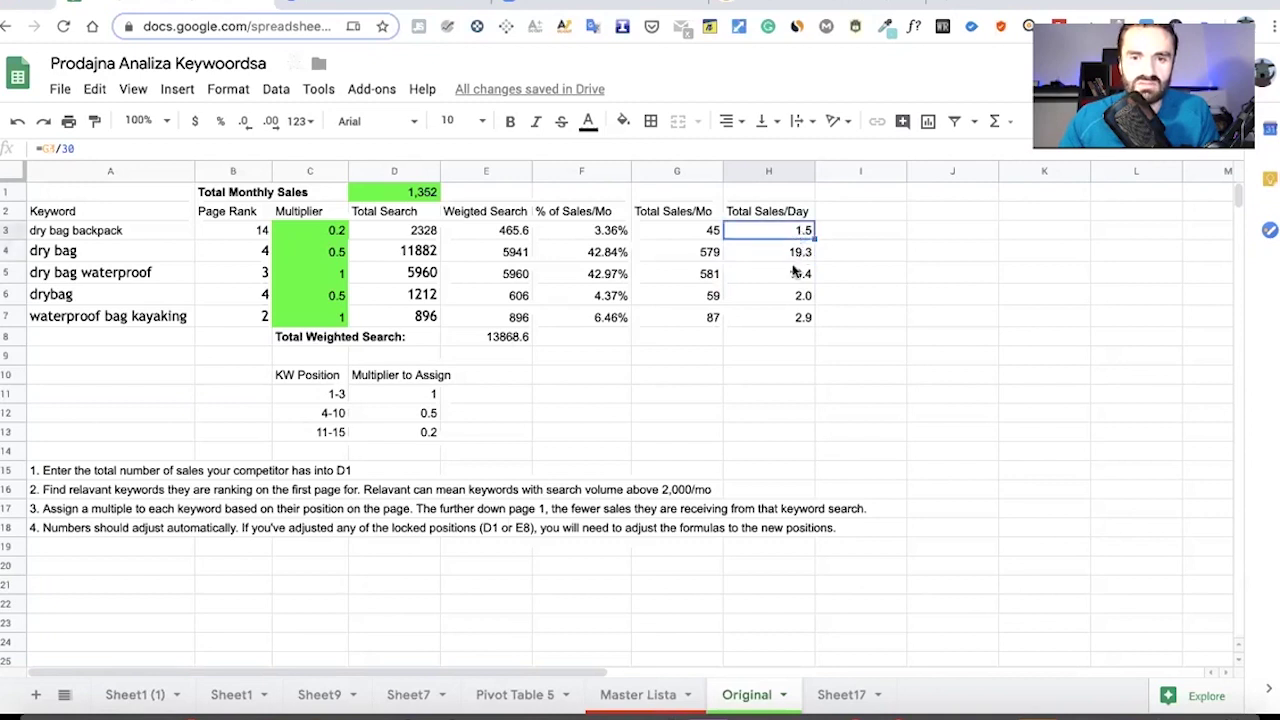
left_click(798, 276)
left_click(800, 252)
left_click(801, 231)
left_click(799, 276)
left_click(792, 236)
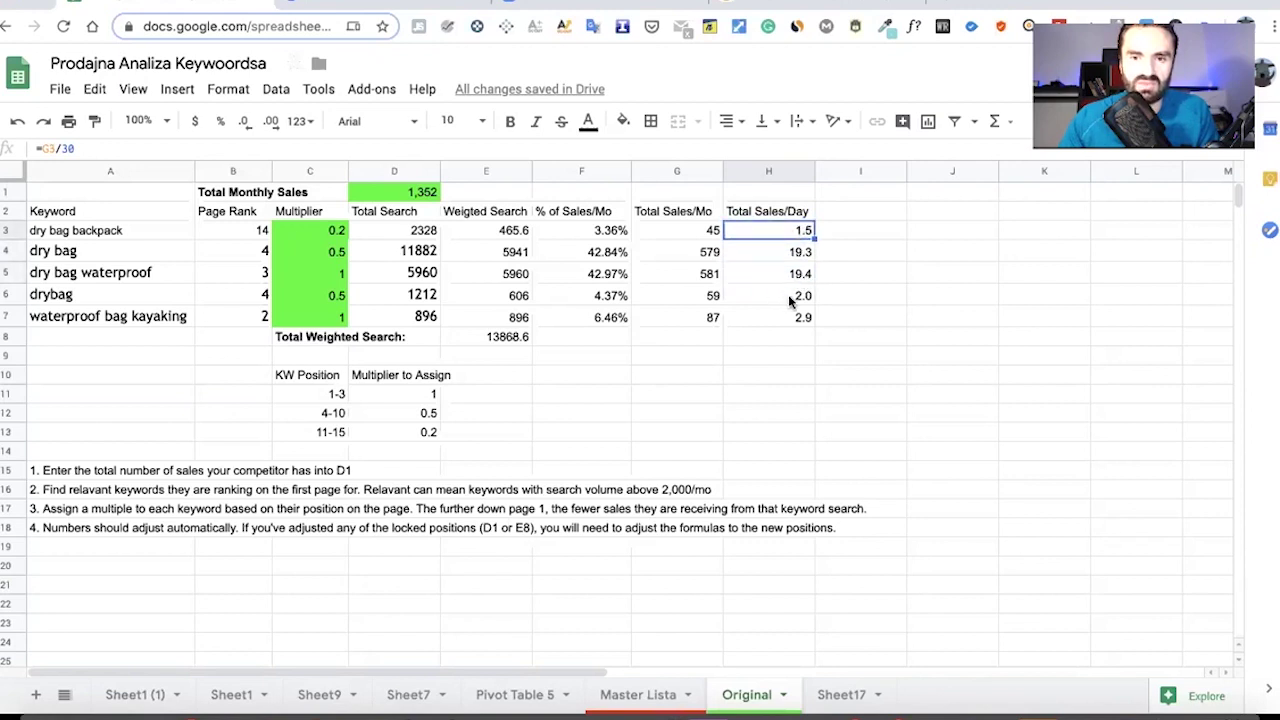
left_click(790, 300)
left_click(786, 235)
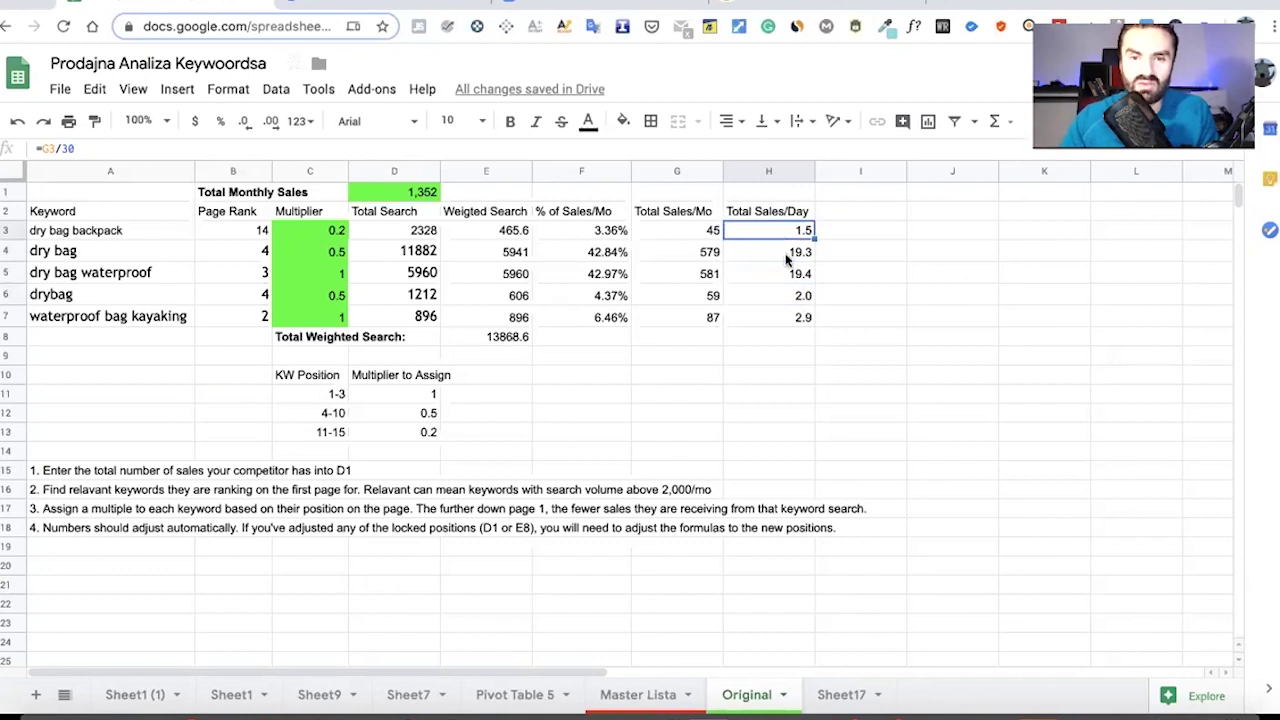
left_click(797, 277)
left_click(799, 255)
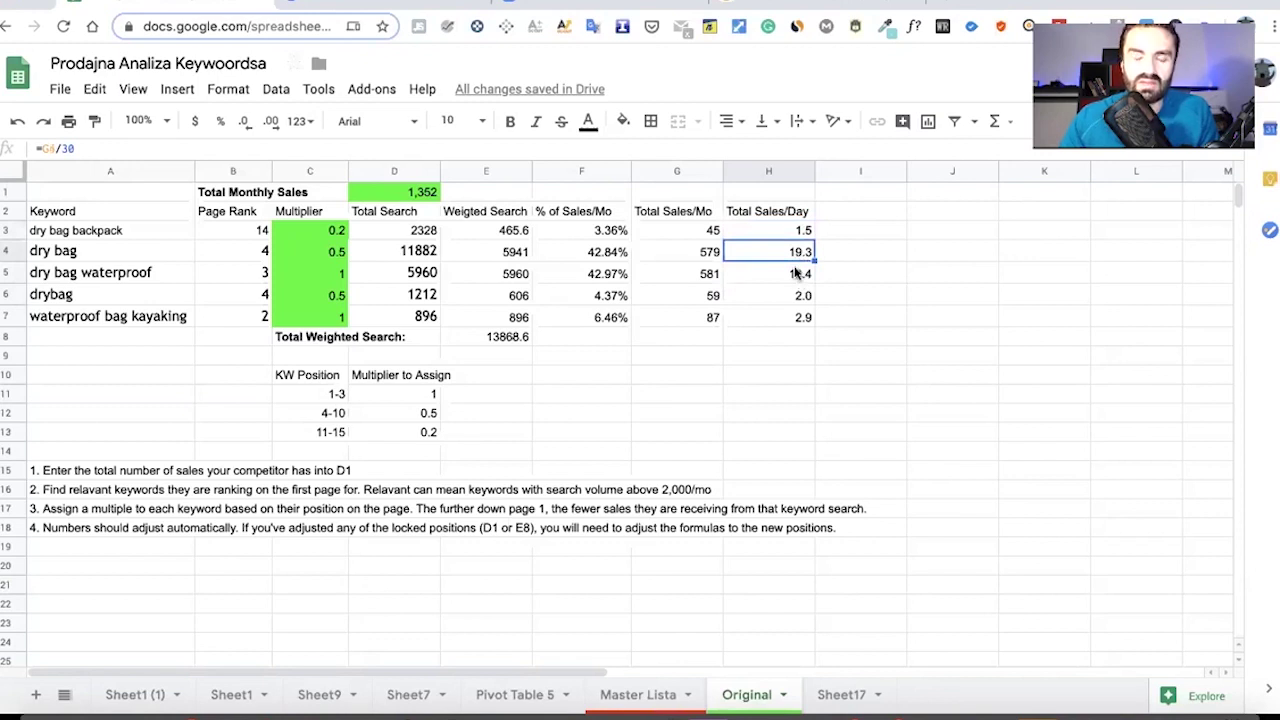
left_click(797, 273)
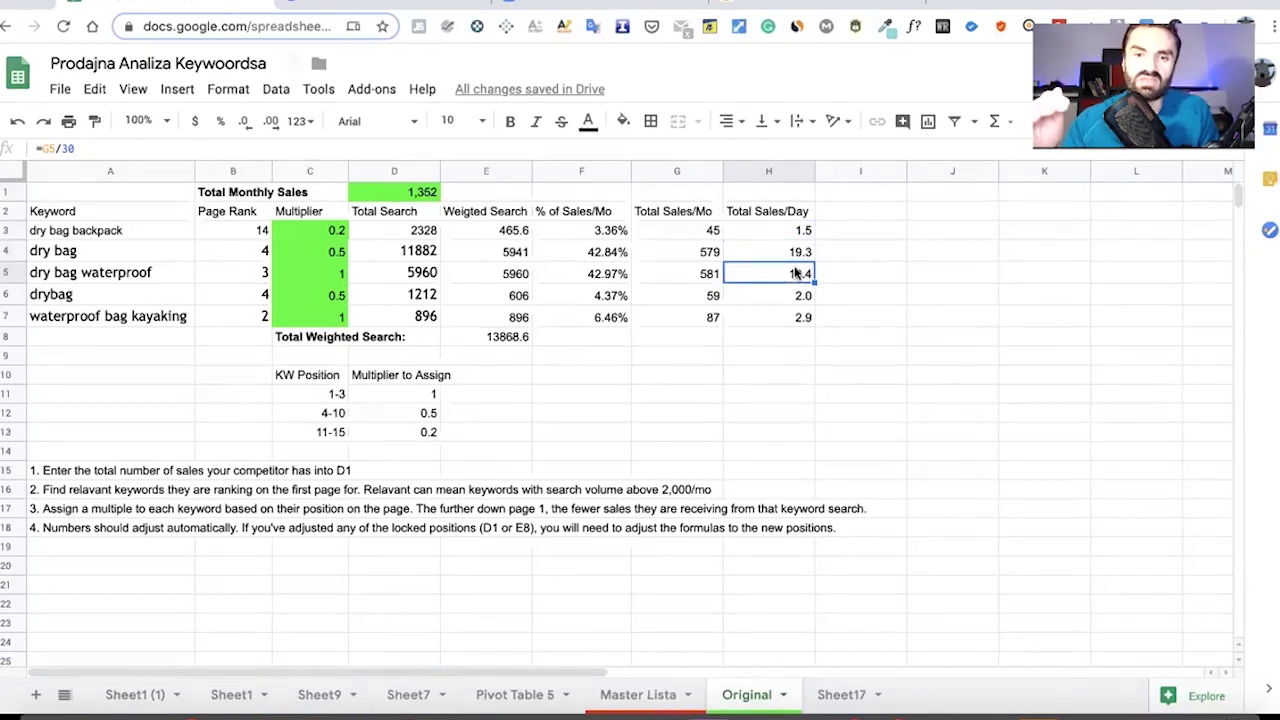
left_click(793, 255)
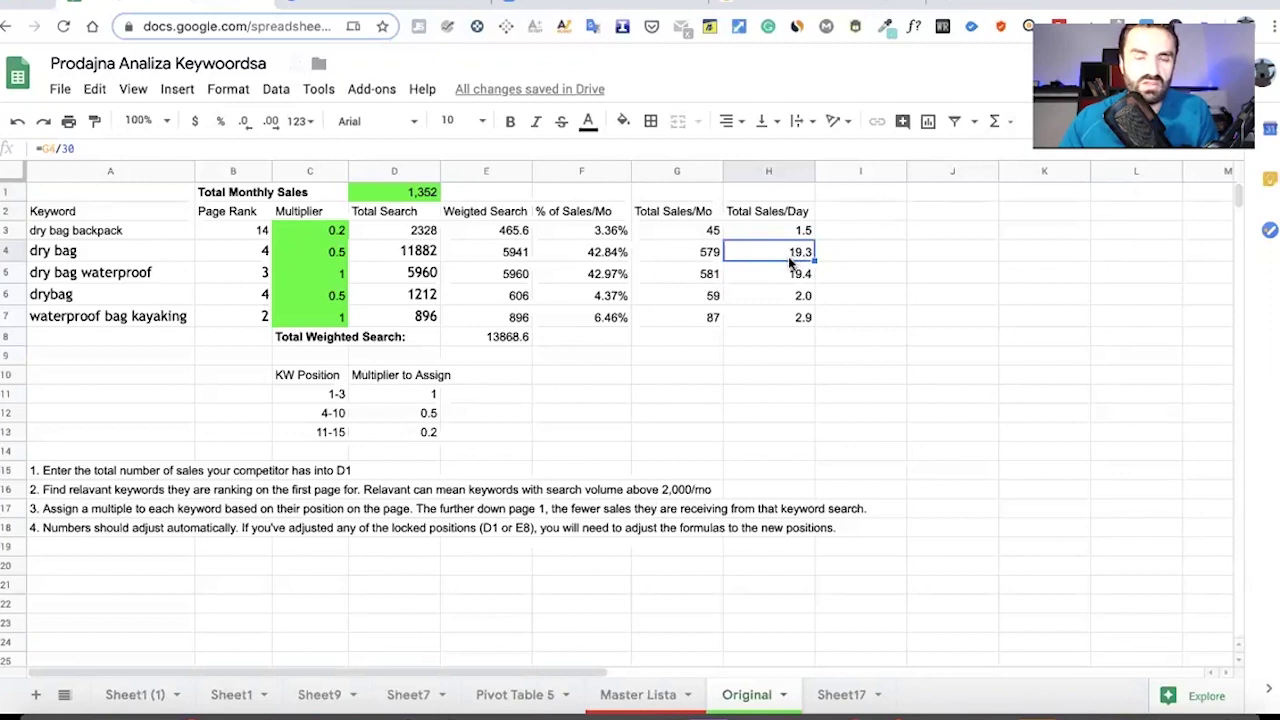